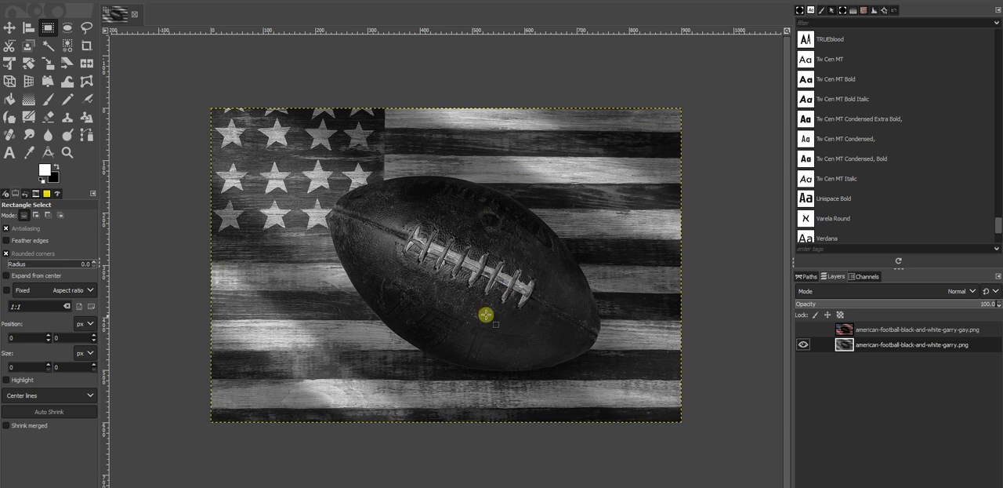
Step: Show the colored version's layer above the black-and-white photo and examine the colored football lacing up close
scroll(486, 287, "up", 2)
left_click_drag(513, 325, 550, 279)
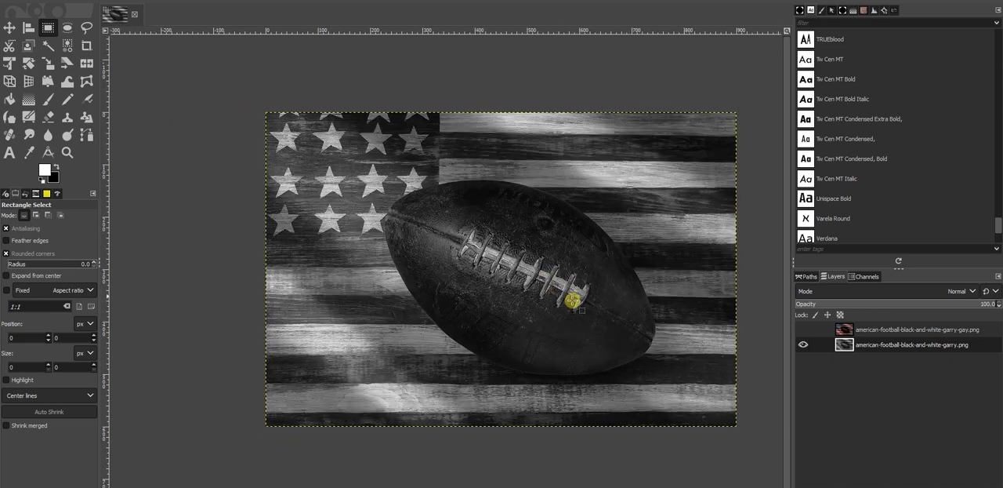
left_click(842, 330)
left_click(803, 330)
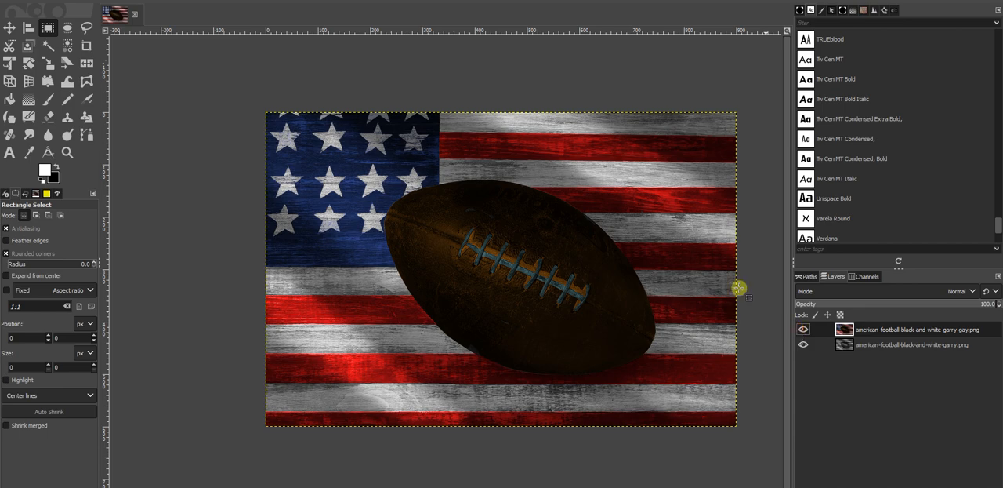
left_click_drag(597, 246, 591, 250)
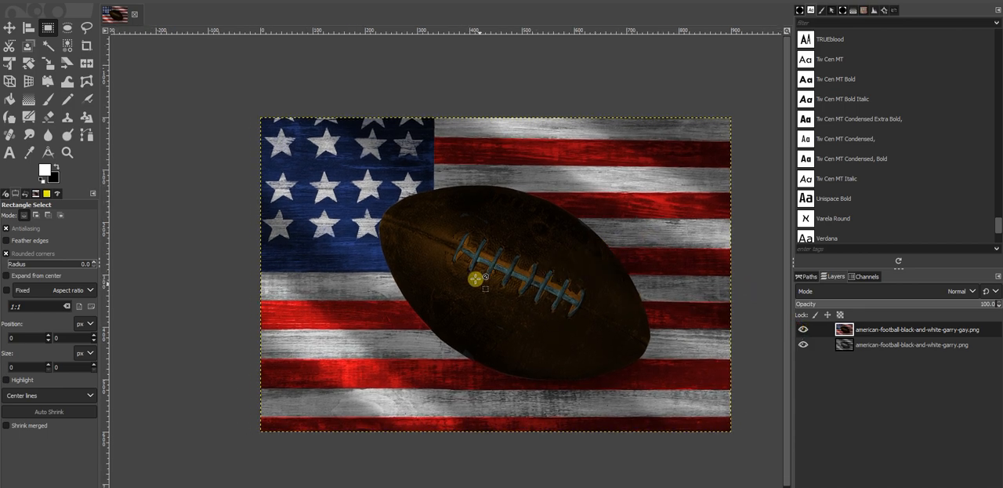
scroll(476, 279, "up", 5)
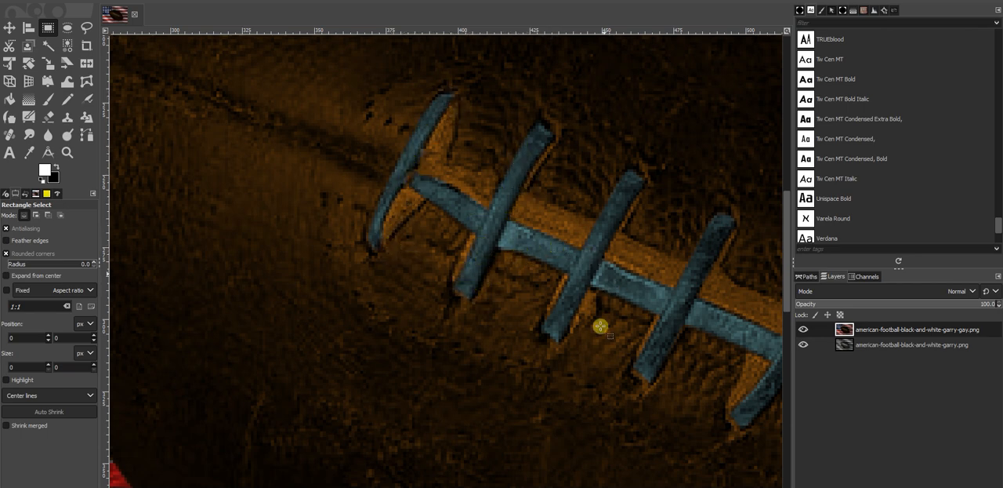
left_click_drag(675, 311, 453, 245)
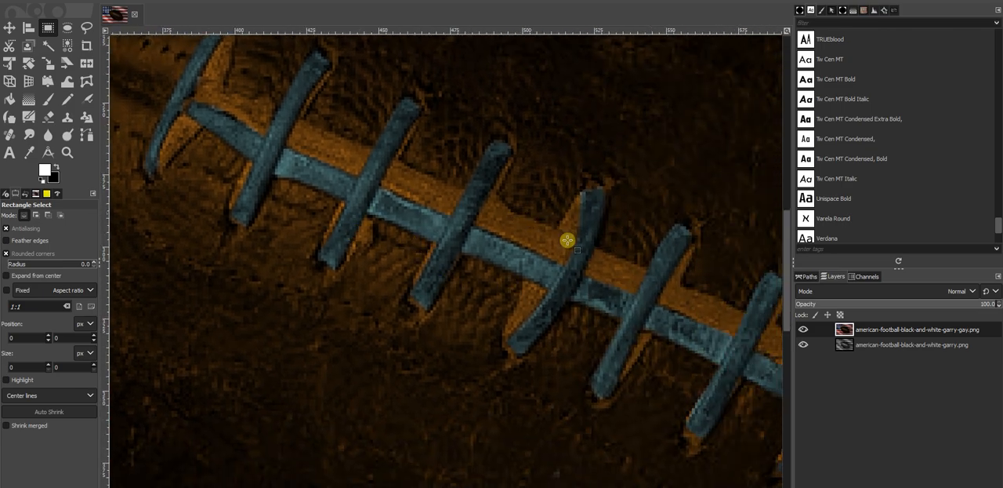
scroll(497, 301, "down", 5)
scroll(424, 290, "up", 3)
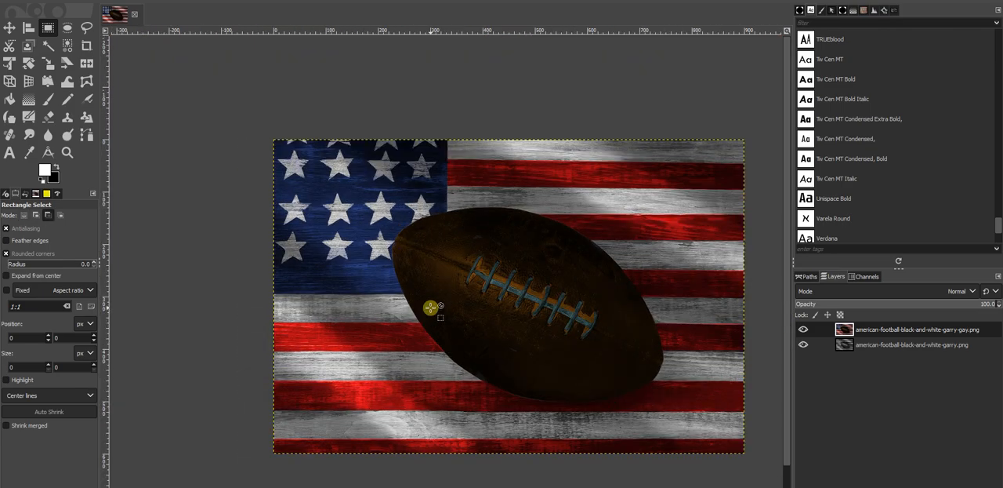
Step: Hide the colored version's layer and examine the football and its lacing in the original black-and-white photo
left_click(802, 329)
left_click_drag(653, 257, 549, 240)
scroll(326, 302, "up", 3)
left_click_drag(448, 313, 169, 394)
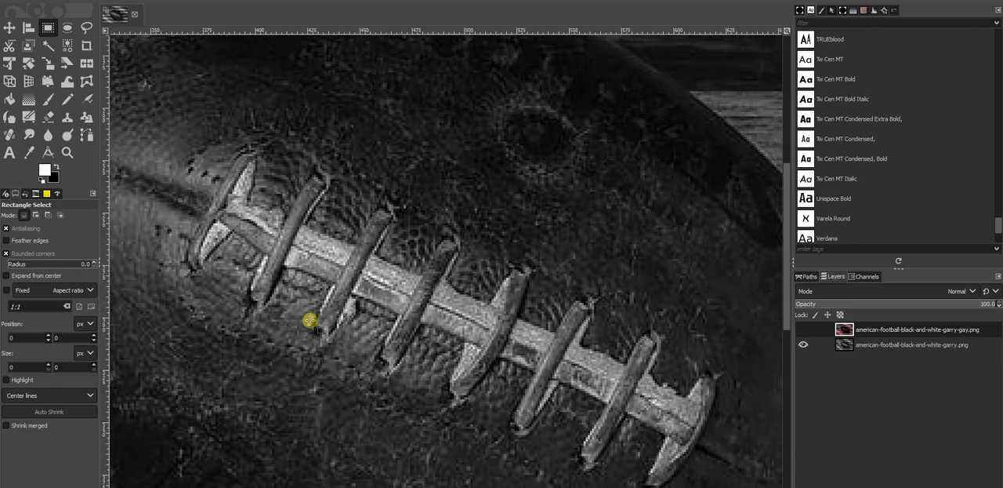
scroll(505, 183, "down", 2)
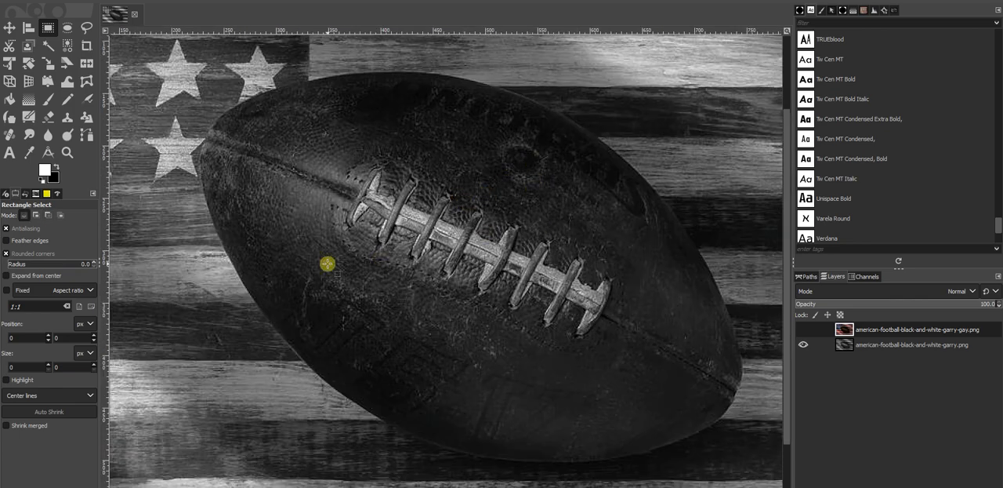
left_click_drag(425, 216, 472, 268)
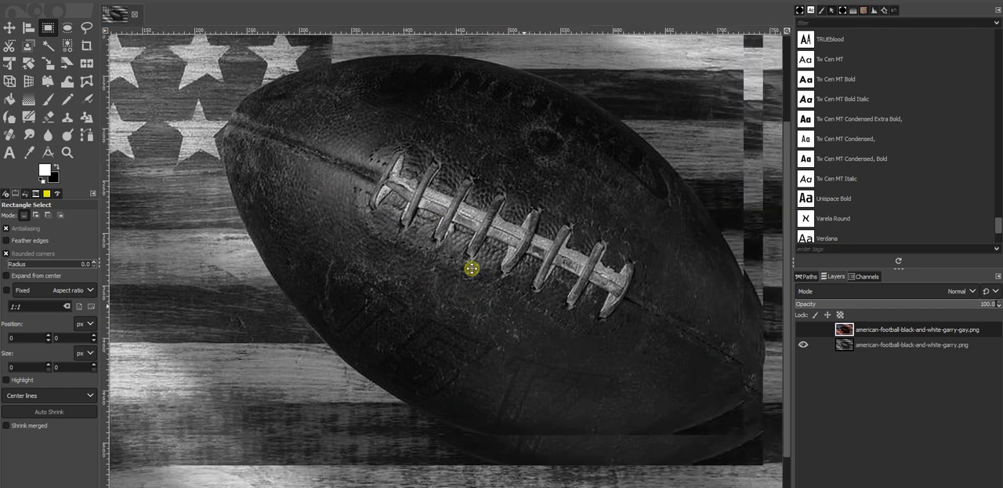
scroll(472, 268, "down", 3)
scroll(475, 226, "up", 3)
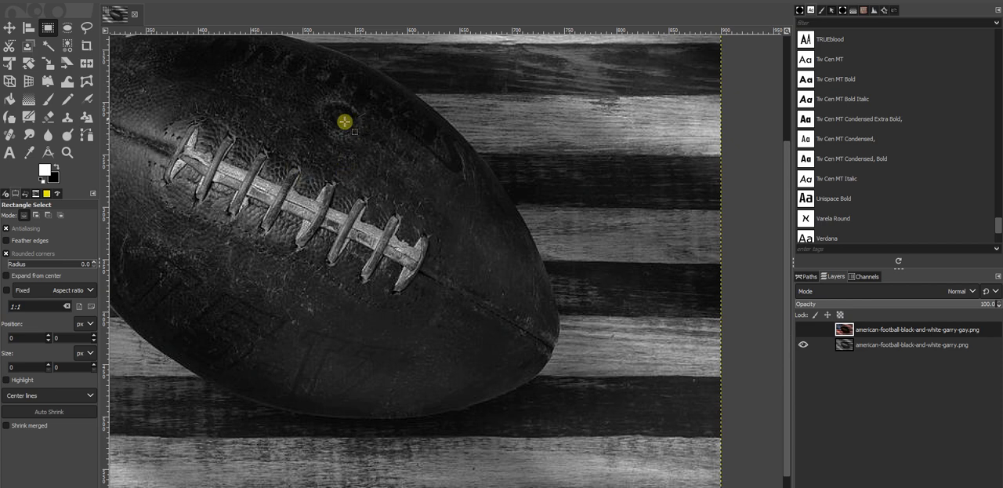
Step: Show the colored version's layer again and compare its football, lacing and flag colors with the black-and-white photo
left_click(803, 330)
left_click_drag(486, 194, 639, 252)
left_click_drag(377, 336, 385, 337)
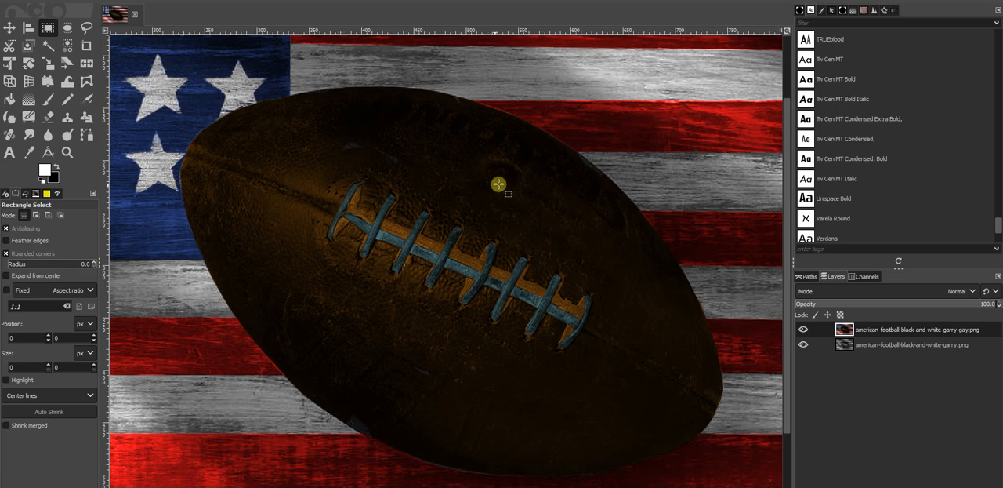
scroll(500, 213, "up", 3)
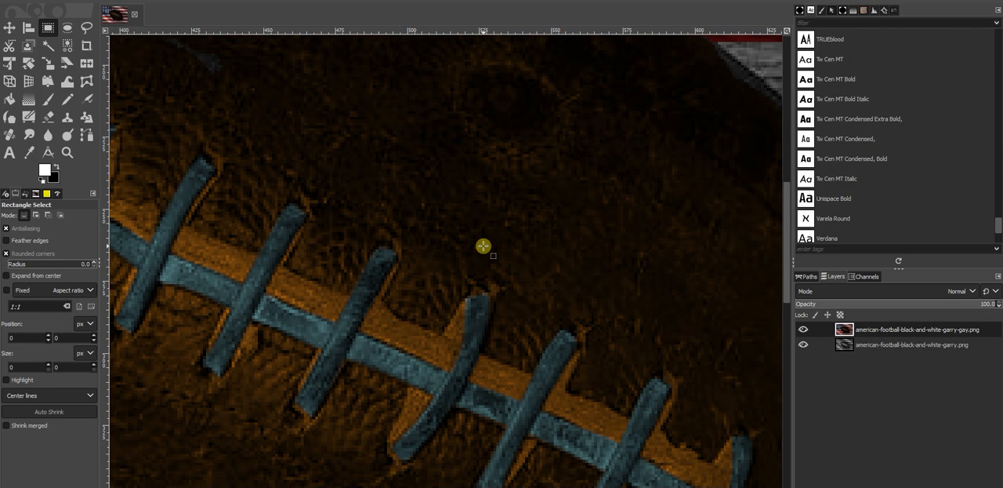
scroll(490, 260, "down", 2)
scroll(490, 260, "down", 4)
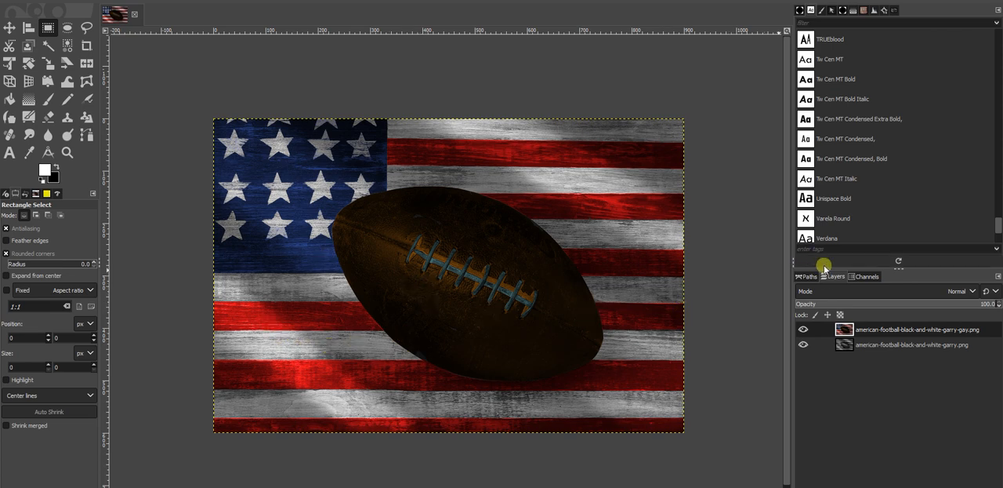
Step: Hide the colored version's layer, then duplicate the black-and-white football layer and hide its original
left_click(803, 329)
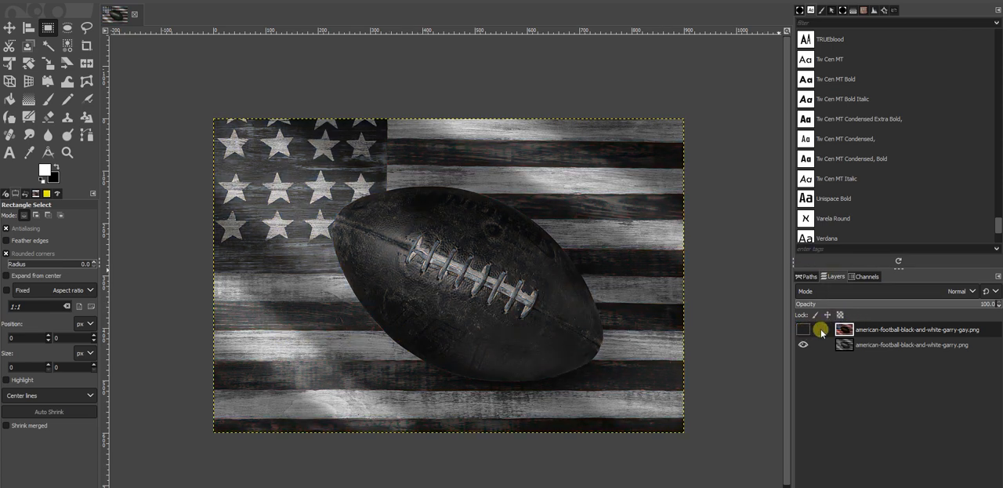
left_click(845, 343)
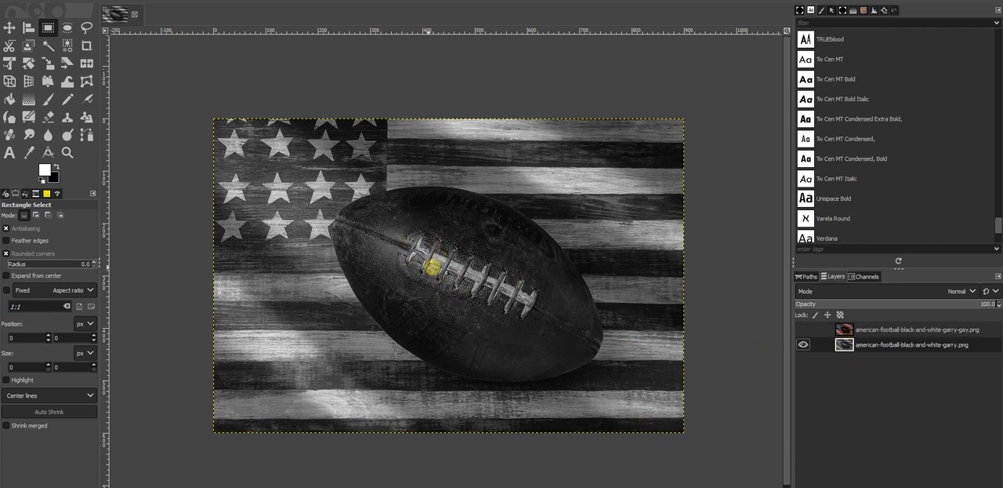
scroll(432, 266, "up", 2)
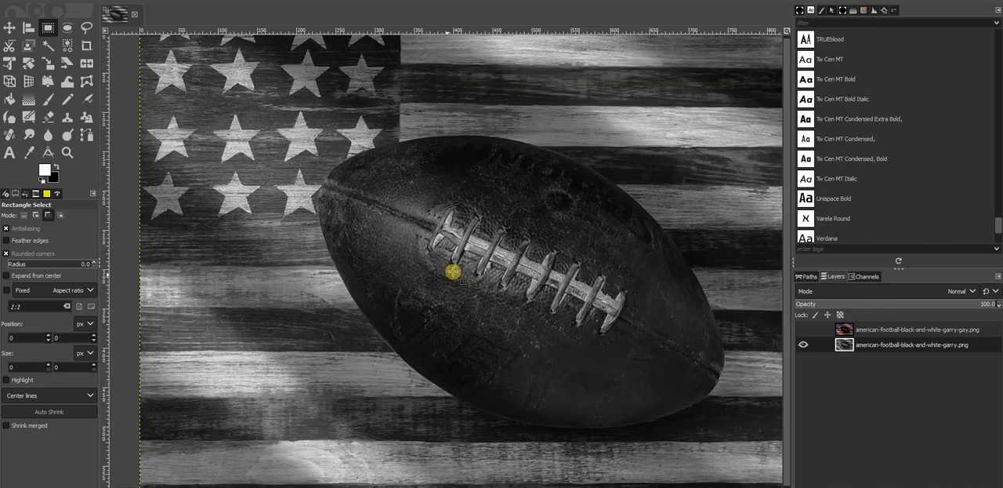
scroll(453, 272, "down", 2)
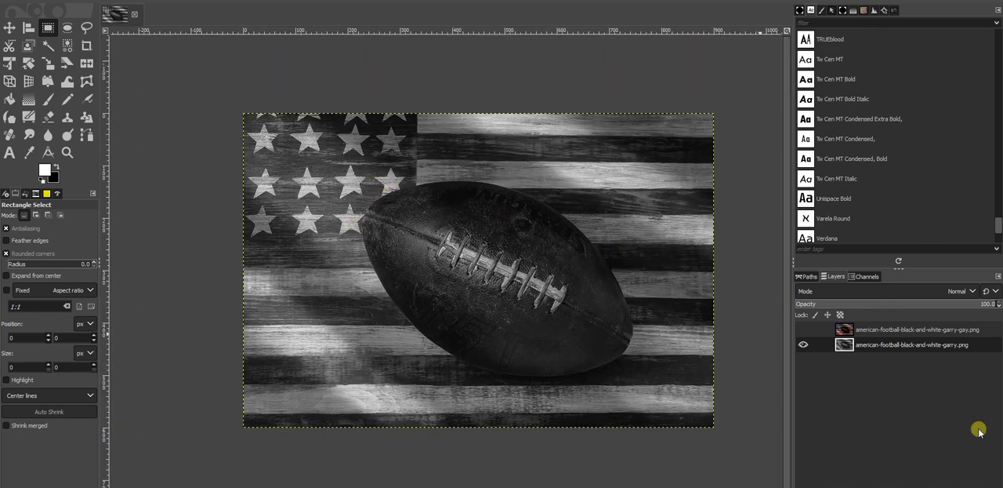
key("ctrl+shift+d")
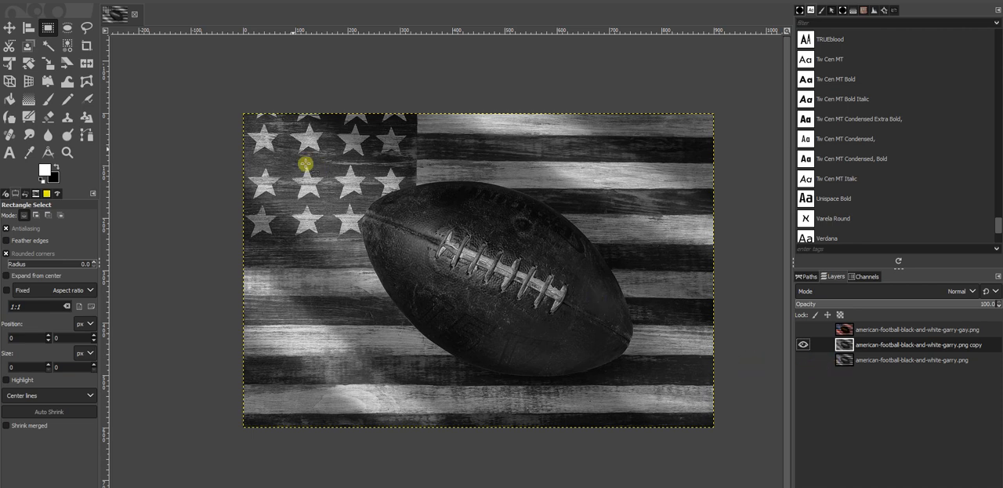
Step: Colorize the duplicated black-and-white layer with pure red, ff0000, keeping the blending mode at Replace
left_click(131, 2)
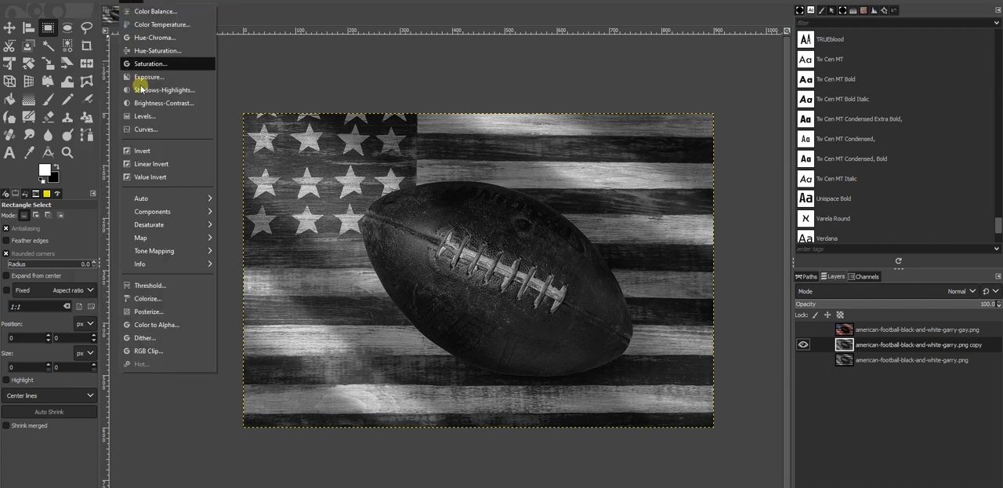
left_click(150, 298)
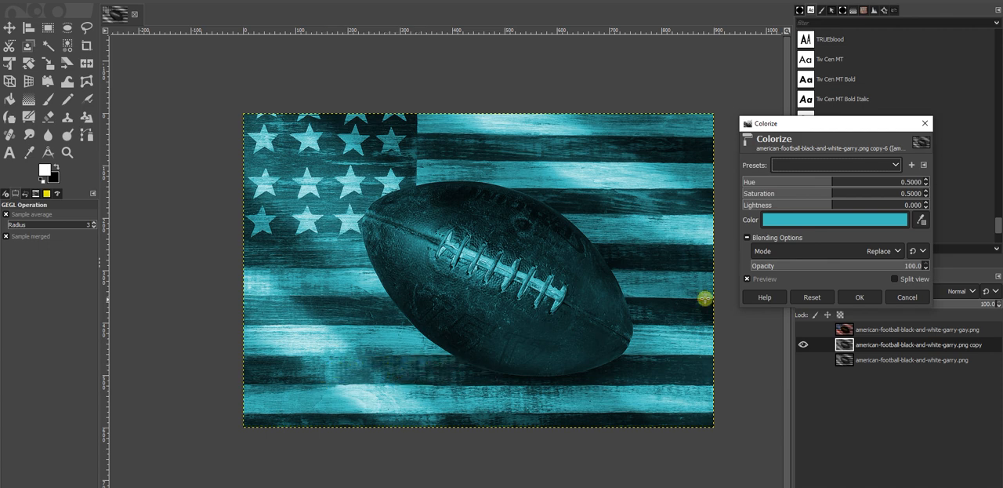
left_click(775, 220)
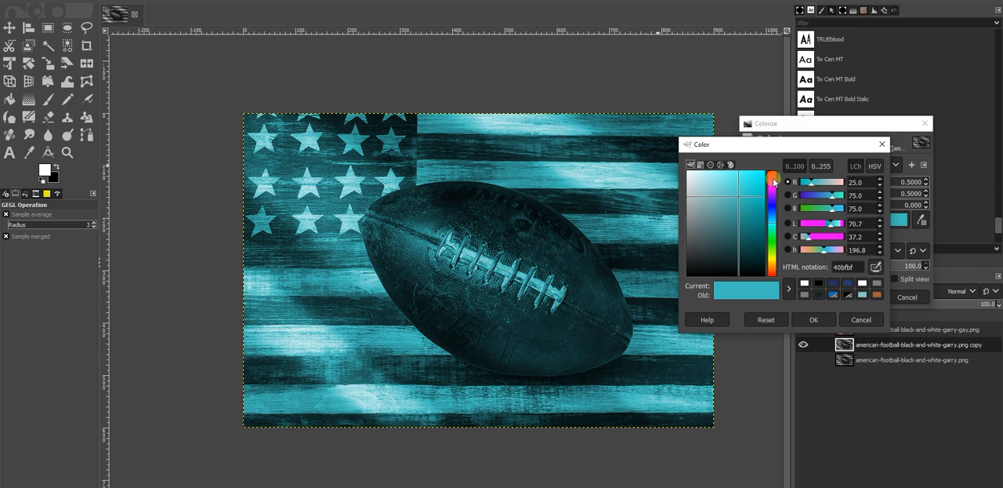
left_click_drag(775, 182, 772, 165)
mouse_move(755, 201)
left_mouse_down()
mouse_move(757, 157)
mouse_move(758, 249)
mouse_move(747, 197)
mouse_move(755, 156)
mouse_move(769, 160)
left_mouse_up()
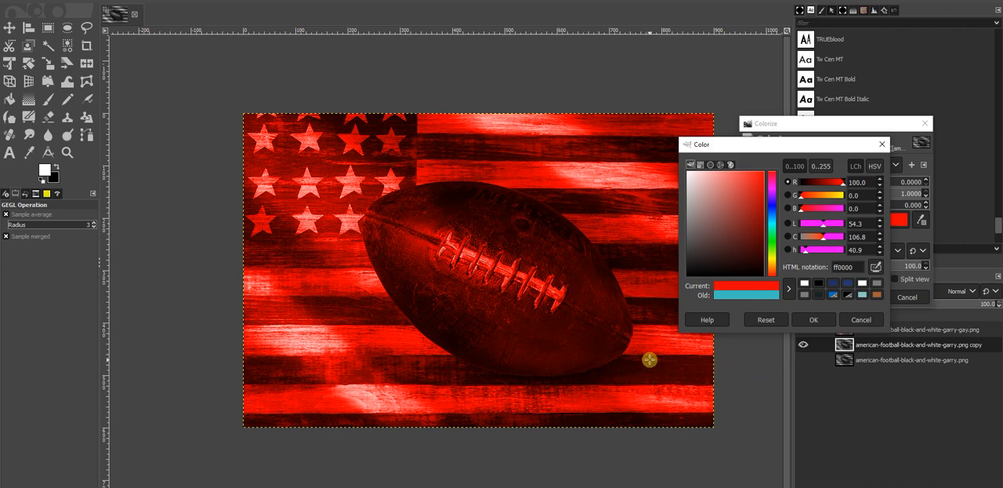
left_click(811, 319)
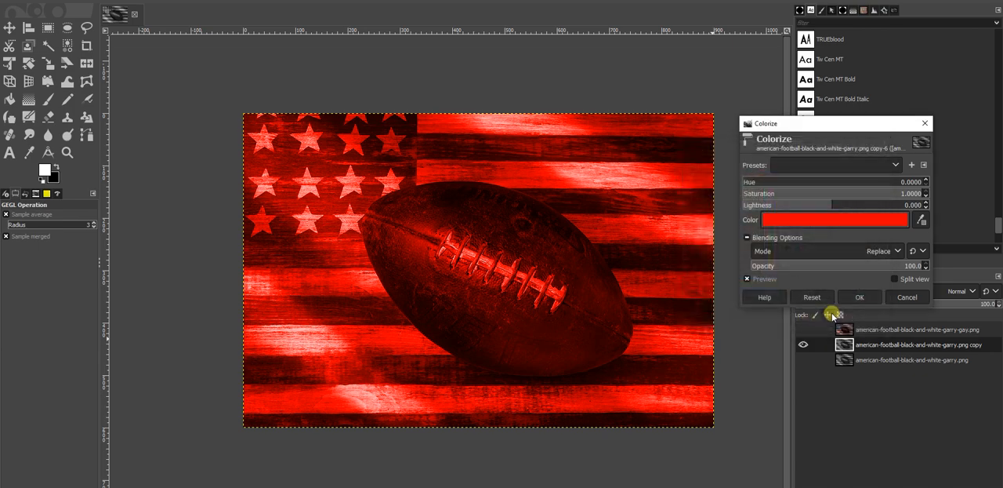
left_click(859, 297)
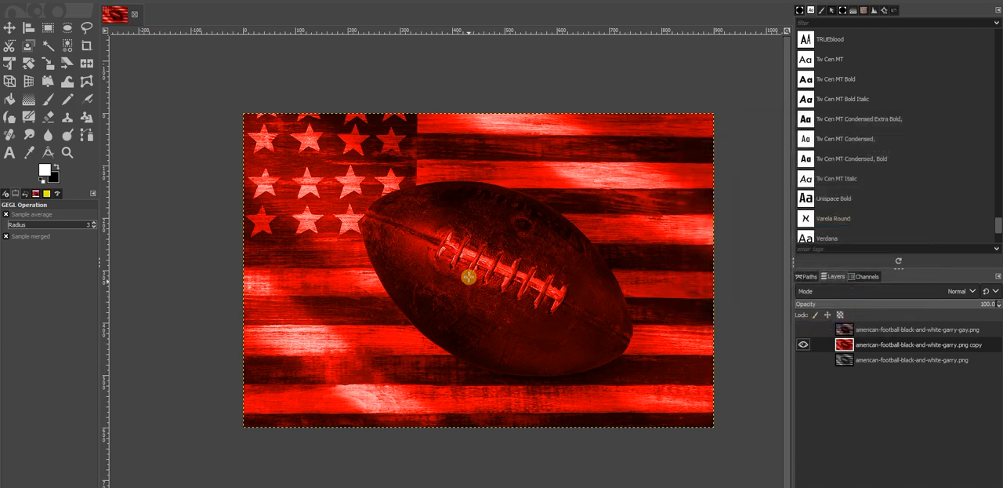
Step: Add a layer mask to the red layer, initialized to White (full opacity) with Invert mask enabled
scroll(468, 276, "up", 2)
scroll(512, 227, "down", 4)
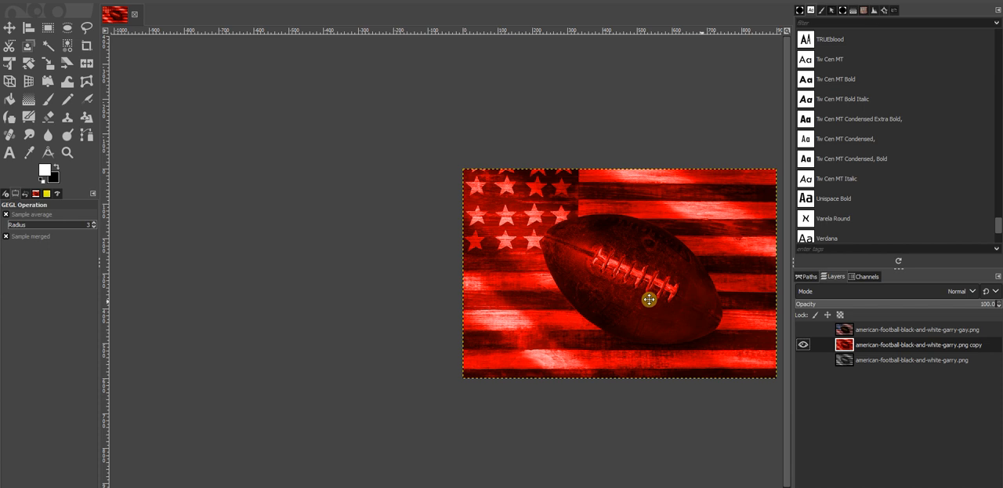
right_click(846, 348)
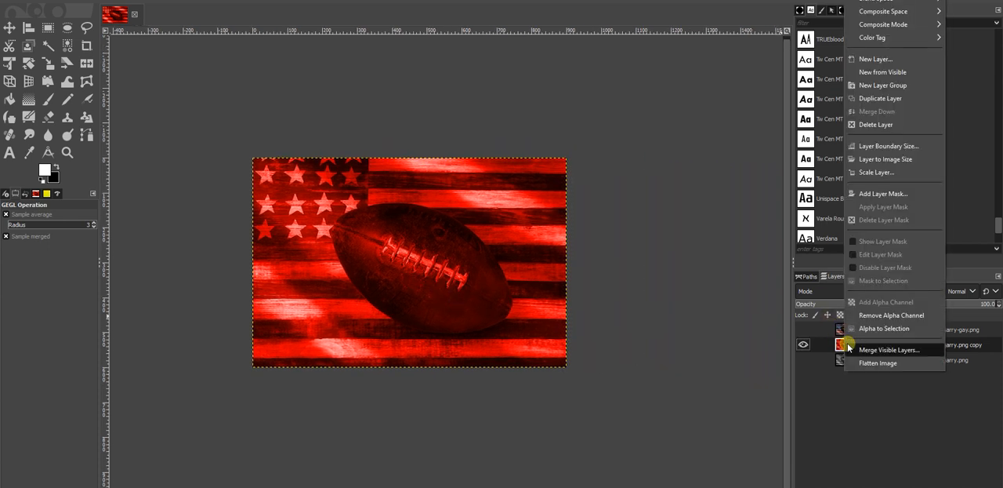
left_click(865, 199)
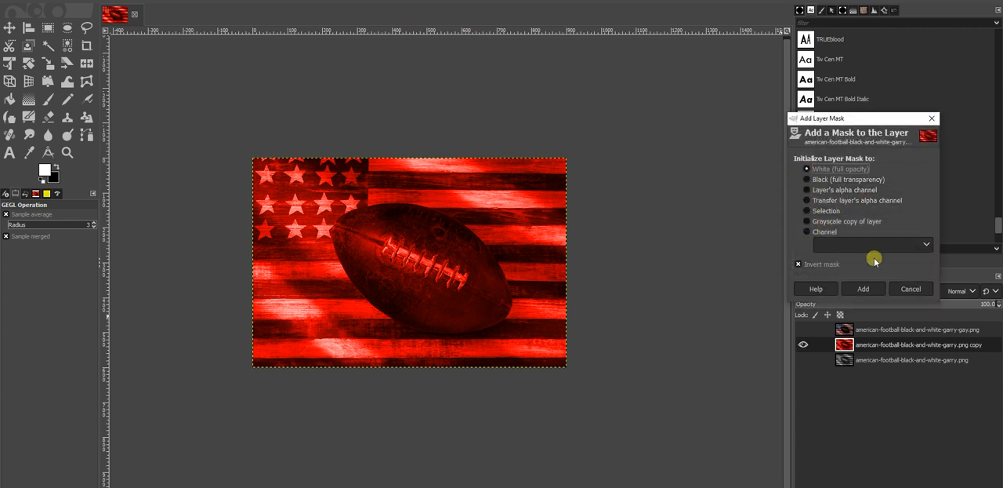
left_click(863, 287)
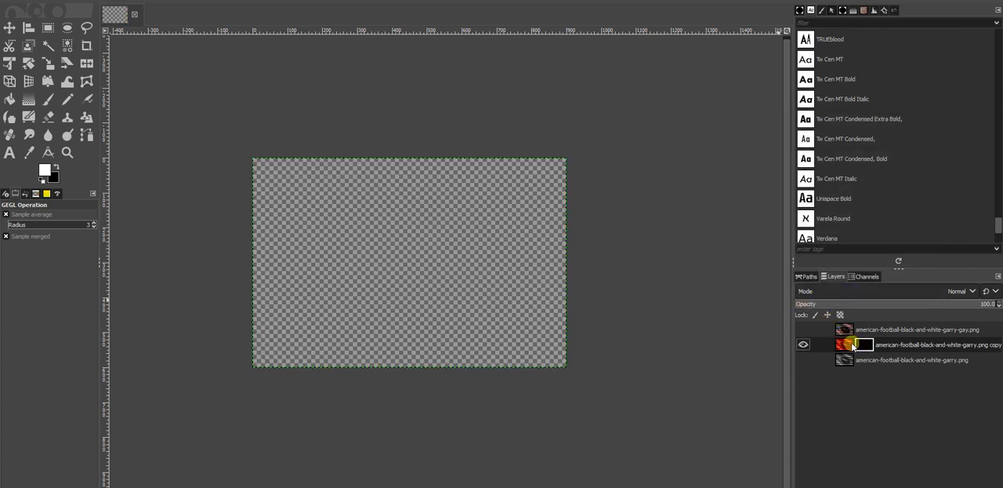
Step: Toggle the visibility of the original black-and-white layer to check what shows through the masked red layer, leaving it hidden
left_click(803, 360)
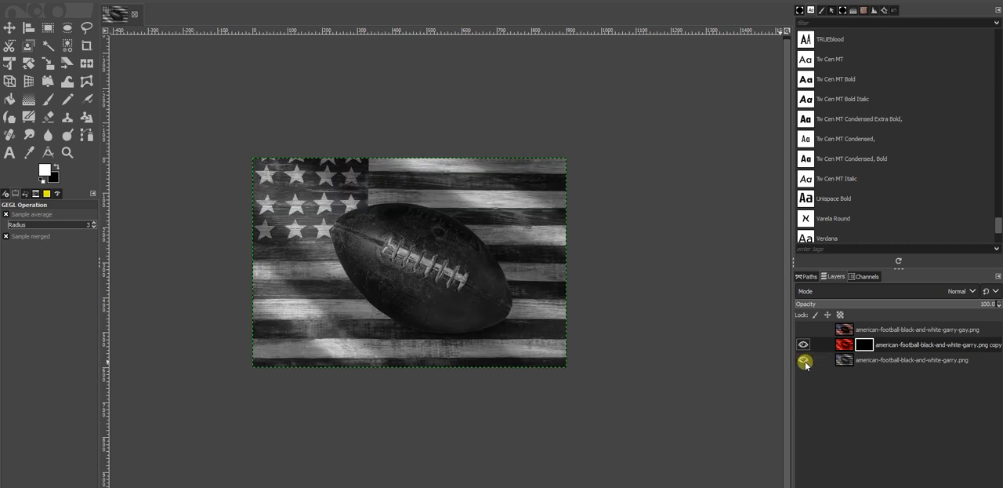
left_click(804, 361)
left_click(803, 361)
left_click(804, 360)
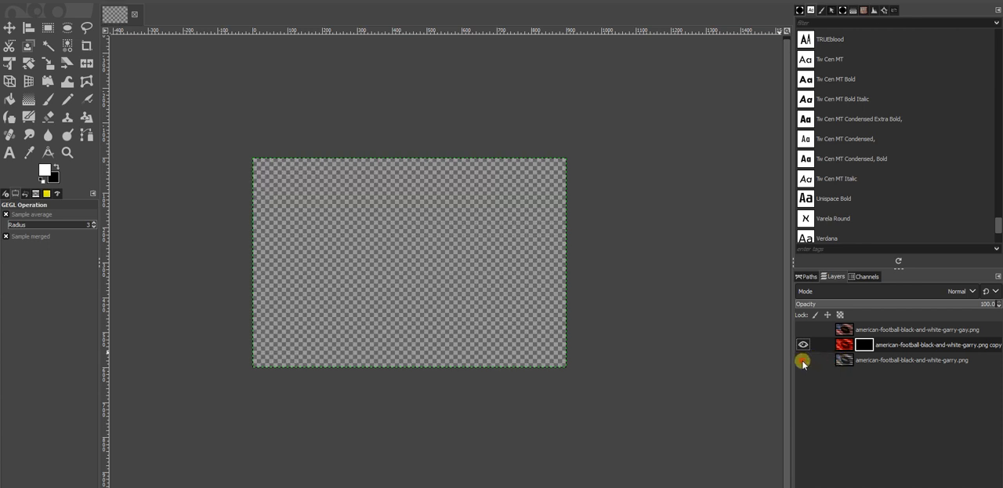
left_click(804, 360)
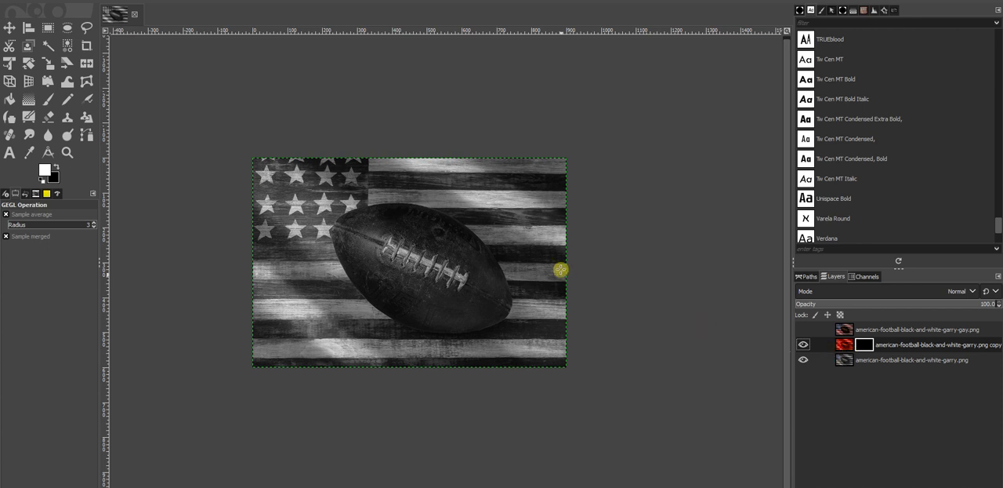
left_click(803, 359)
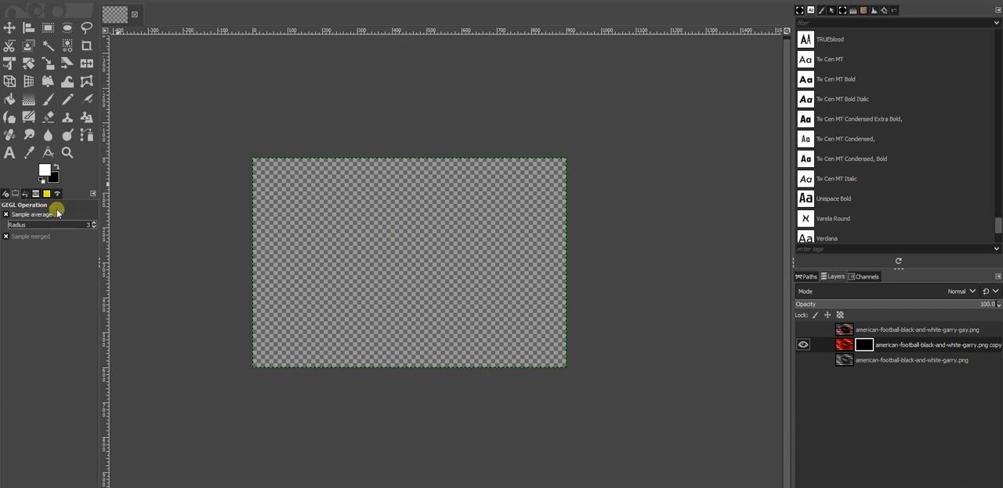
Step: Paint white freehand on the red layer's mask with the Paintbrush to reveal red across the upper middle of the image
left_click(50, 100)
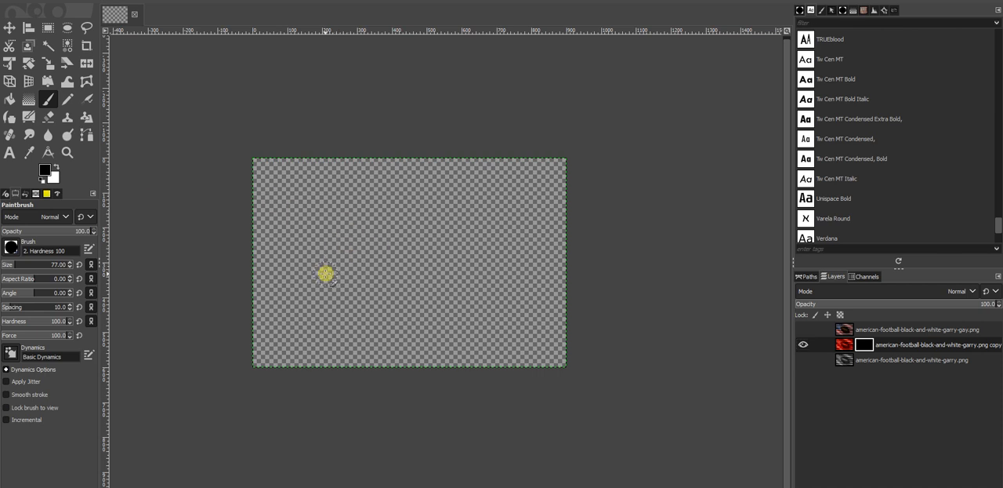
scroll(381, 287, "up", 2)
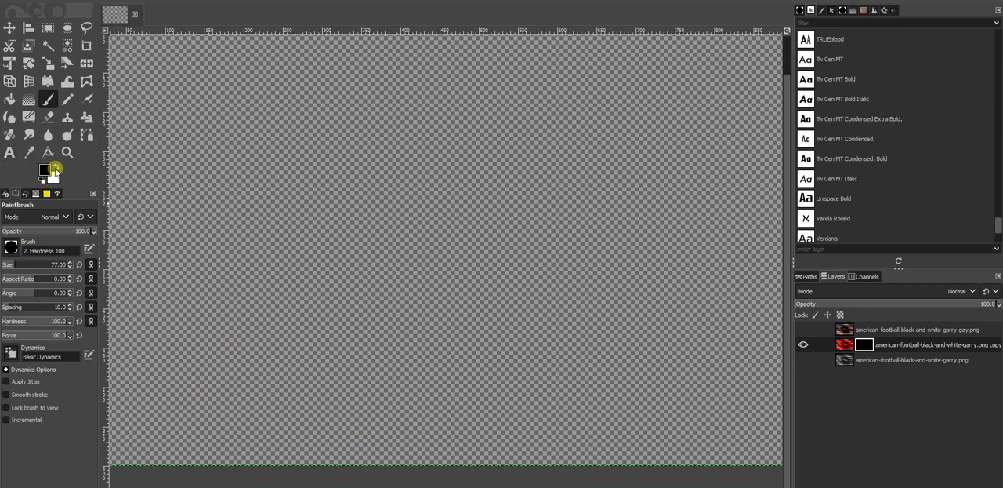
mouse_move(359, 203)
left_mouse_down()
mouse_move(382, 181)
mouse_move(367, 192)
mouse_move(396, 201)
mouse_move(425, 190)
mouse_move(423, 179)
mouse_move(509, 221)
mouse_move(491, 223)
mouse_move(472, 275)
left_mouse_up()
scroll(470, 280, "down", 3)
mouse_move(467, 238)
left_mouse_down()
mouse_move(545, 268)
mouse_move(493, 224)
mouse_move(467, 281)
mouse_move(463, 257)
mouse_move(446, 291)
left_mouse_up()
scroll(446, 290, "down", 2)
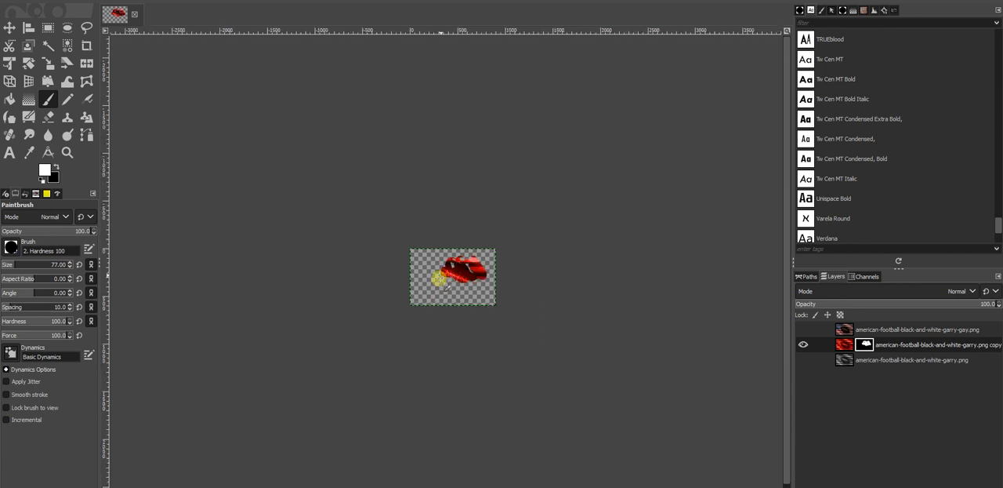
Step: Undo the freehand painting on the red layer's mask and make the original black-and-white layer visible
scroll(446, 291, "up", 1)
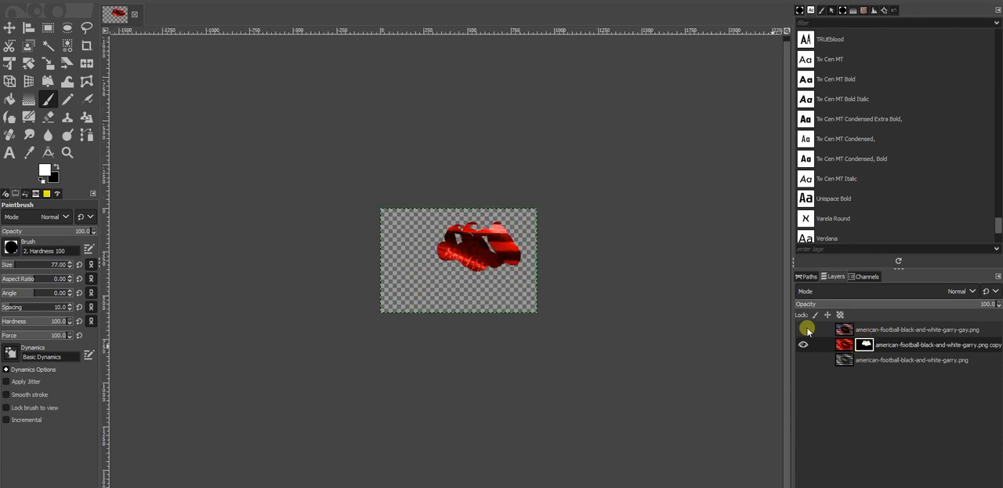
key("ctrl+z")
left_click(841, 360)
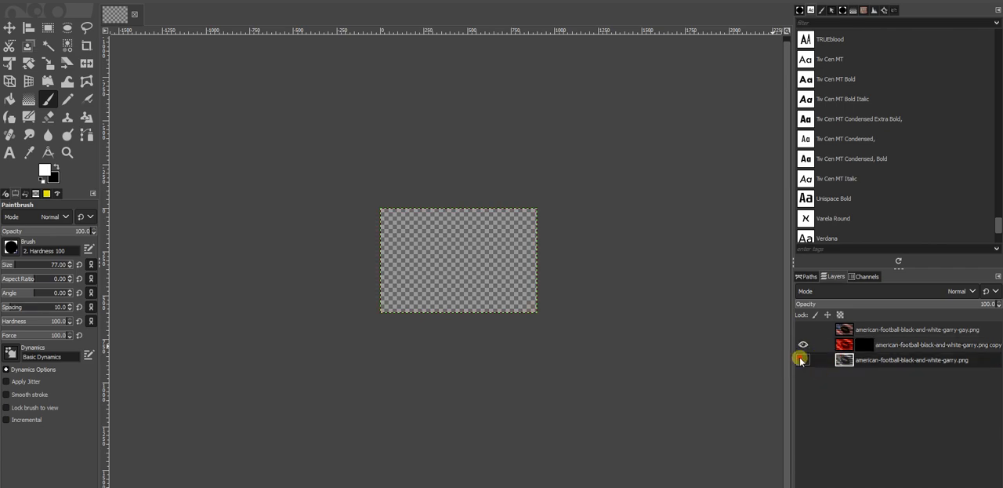
left_click(802, 359)
Step: Select the dark stripe along the image's bottom edge with Rectangle Select, at position -46, 574 and about 1072 by 101 px
scroll(490, 286, "up", 5)
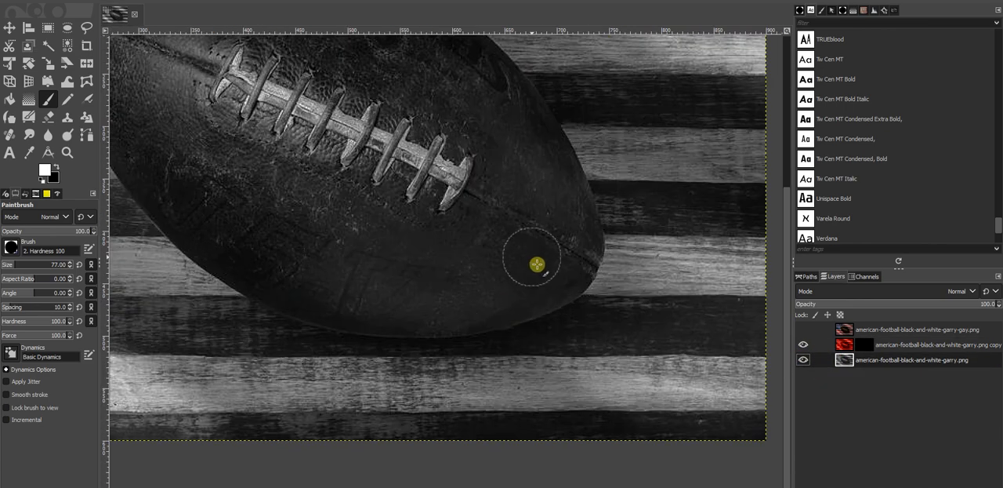
left_click_drag(578, 212, 441, 321)
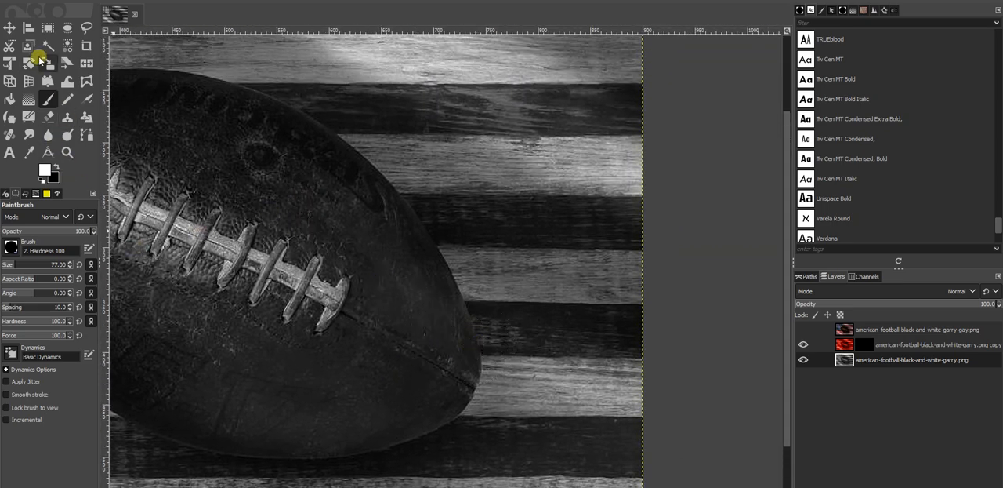
left_click(47, 28)
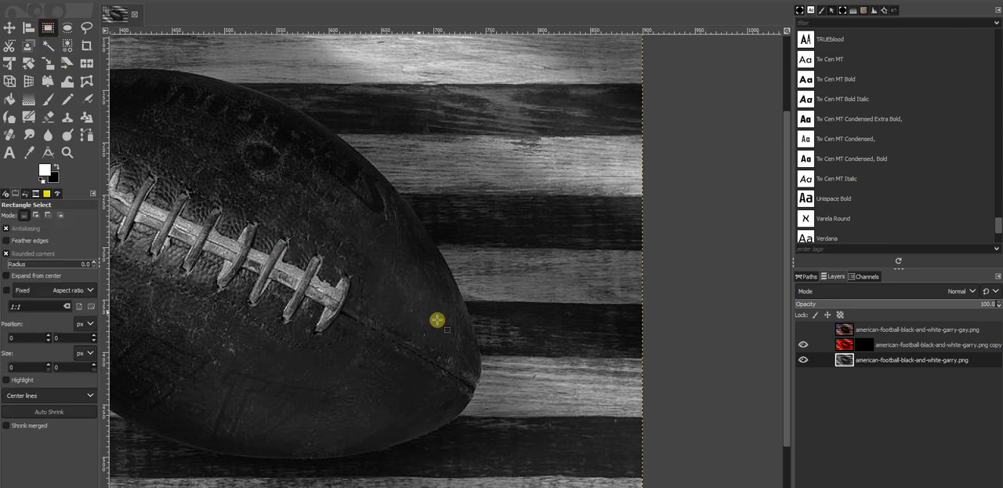
mouse_move(437, 321)
left_mouse_down()
mouse_move(585, 105)
mouse_move(623, 136)
left_mouse_up()
left_click_drag(287, 328, 465, 267)
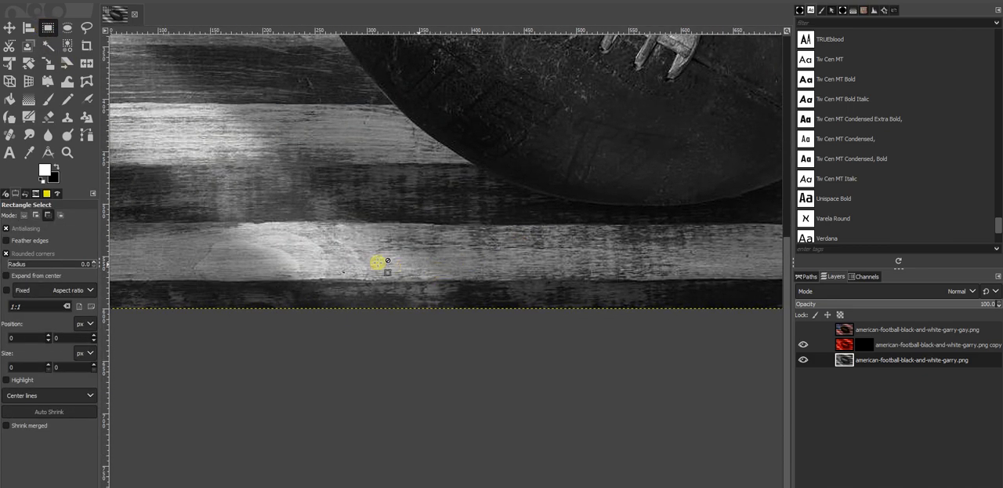
scroll(375, 272, "down", 2)
left_click_drag(185, 283, 745, 335)
scroll(520, 304, "up", 6)
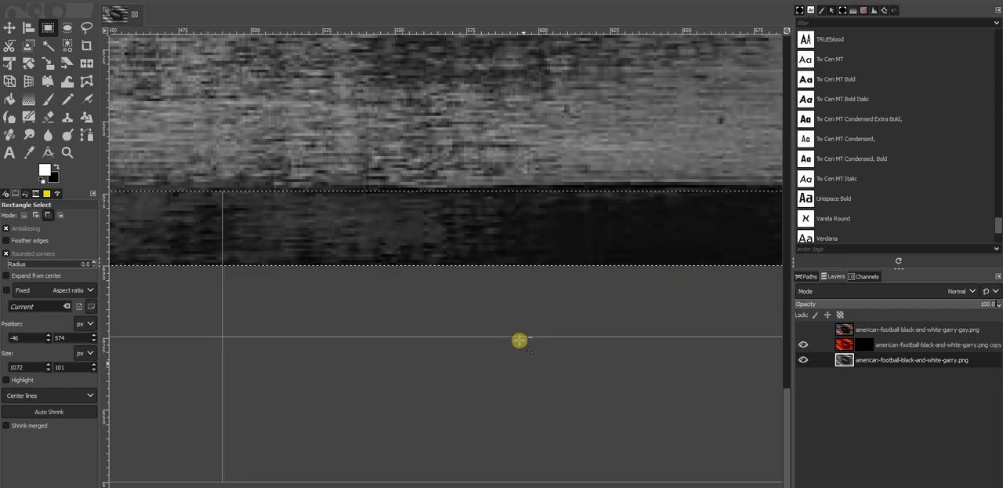
left_click_drag(455, 231, 712, 291)
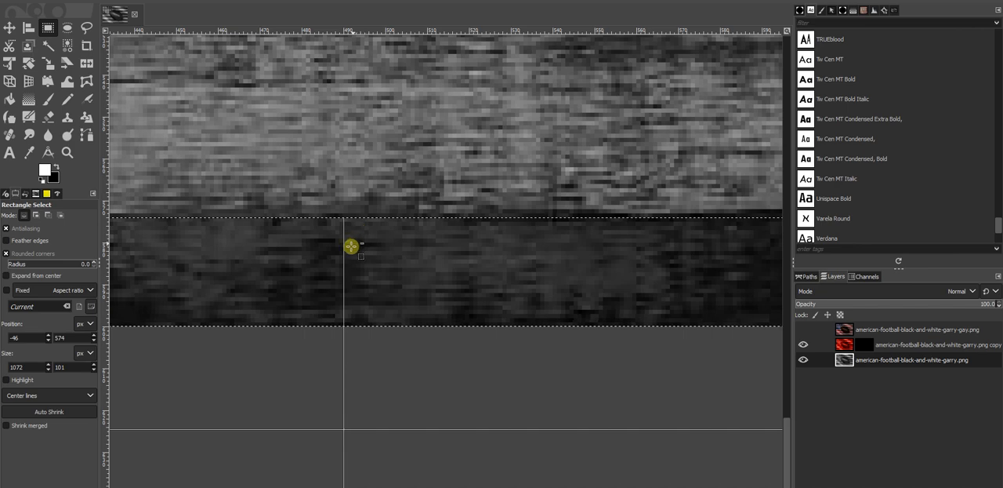
scroll(361, 264, "down", 6)
left_click_drag(368, 251, 570, 279)
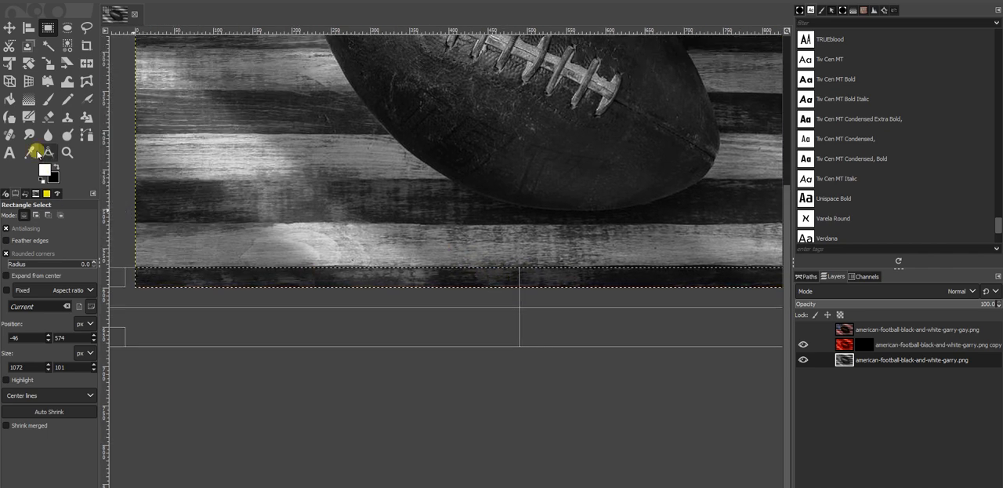
Step: Paint white on the red layer's mask inside the selection with the Paintbrush to reveal red along part of the bottom stripe
left_click(47, 100)
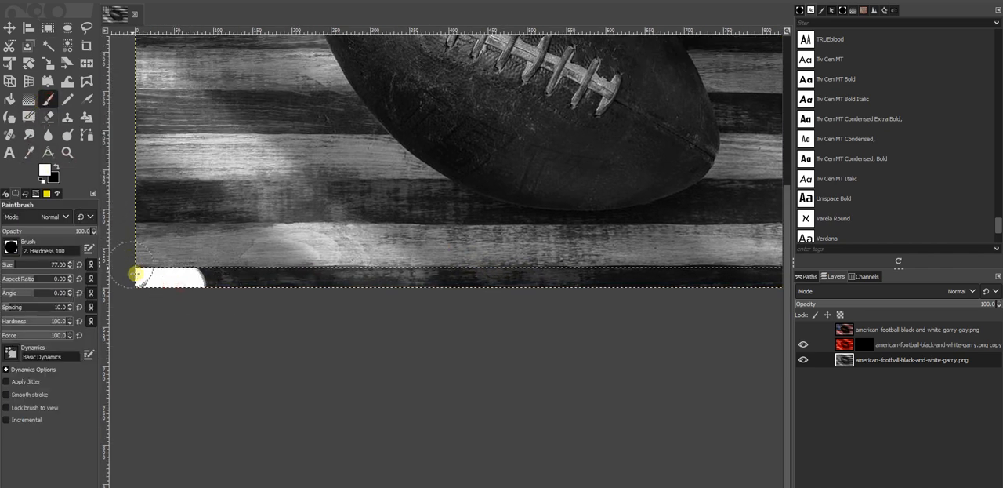
key("ctrl+z")
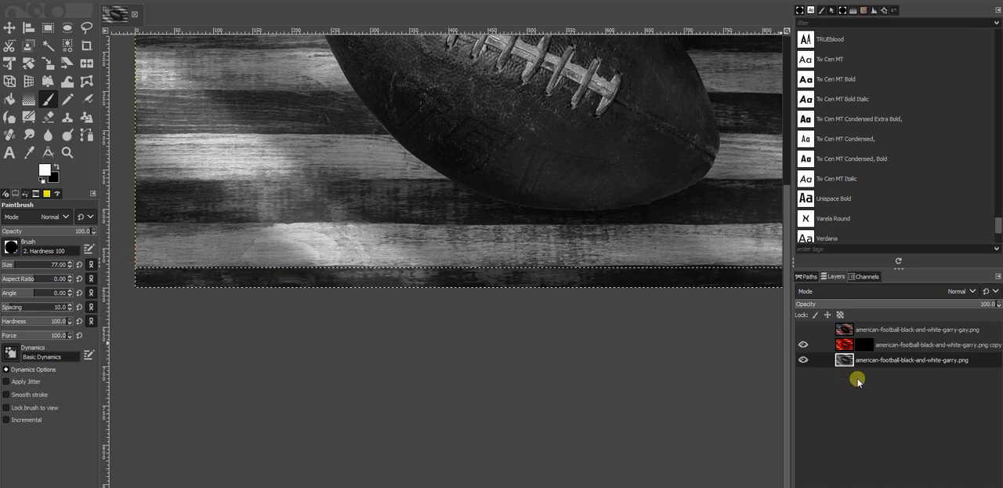
left_click(846, 344)
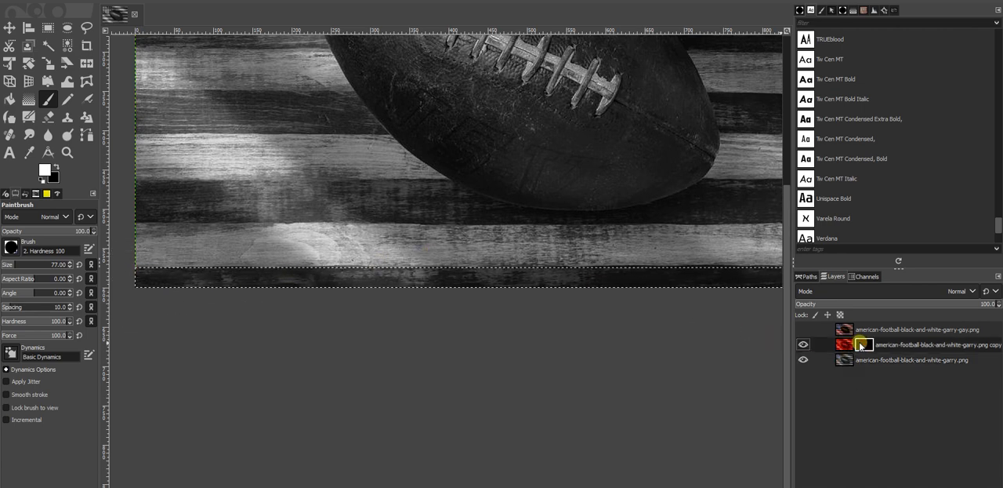
left_click(840, 345)
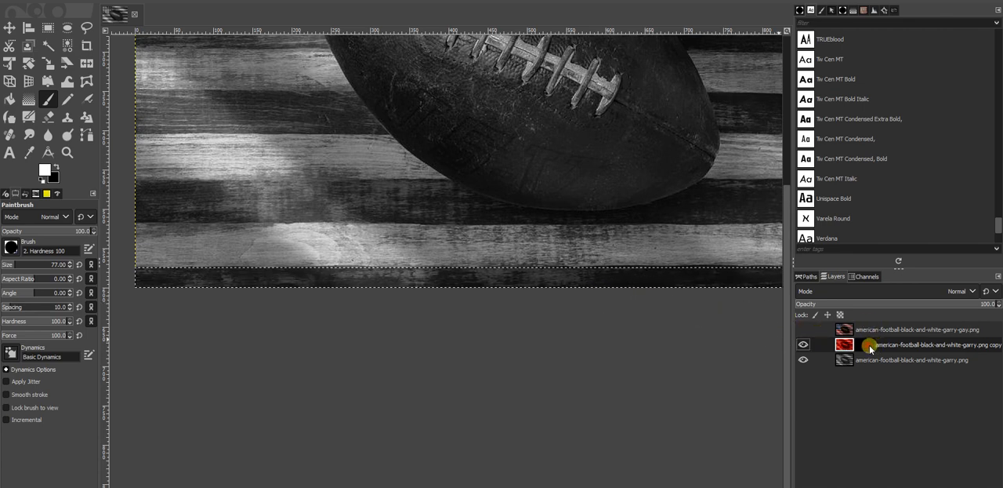
left_click(866, 345)
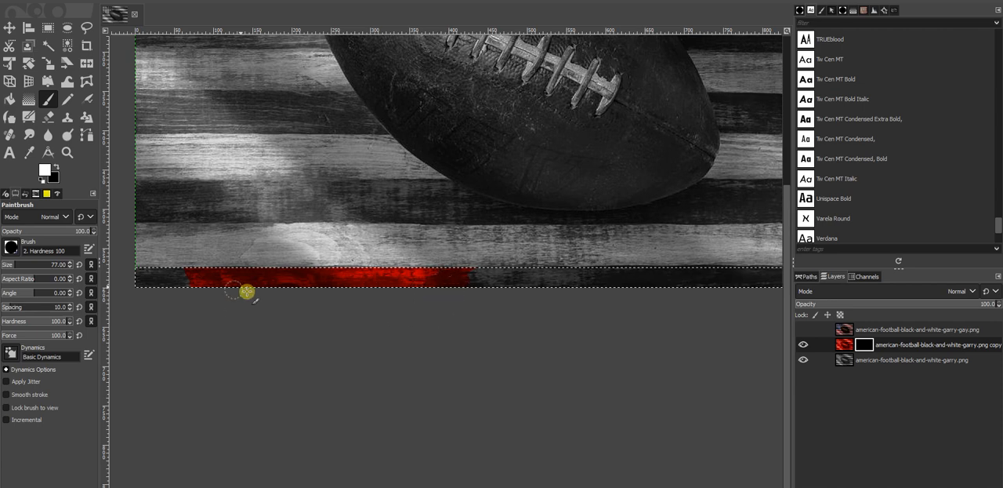
Step: Try painting white on the red layer's image instead of its mask, and extend the mask painting along the bottom stripe
left_click(845, 345)
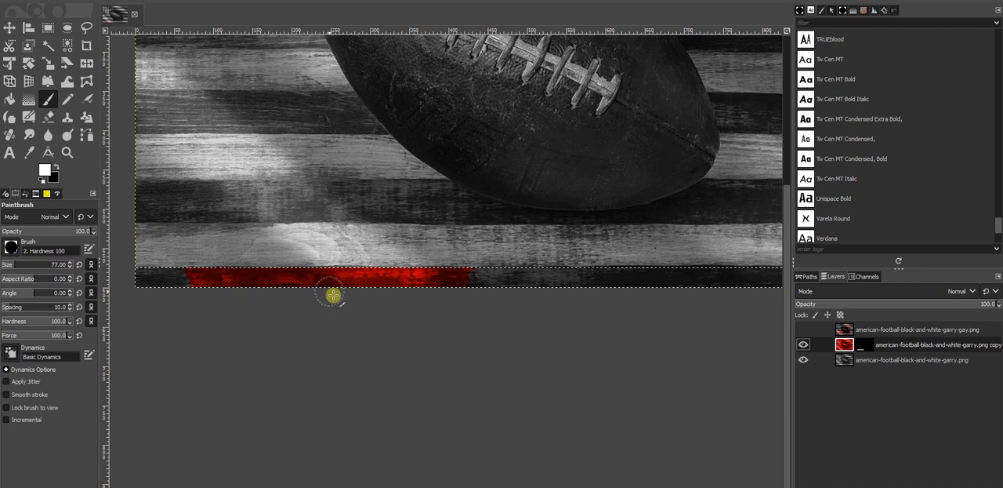
mouse_move(342, 264)
left_mouse_down()
mouse_move(359, 283)
mouse_move(387, 290)
mouse_move(471, 273)
left_mouse_up()
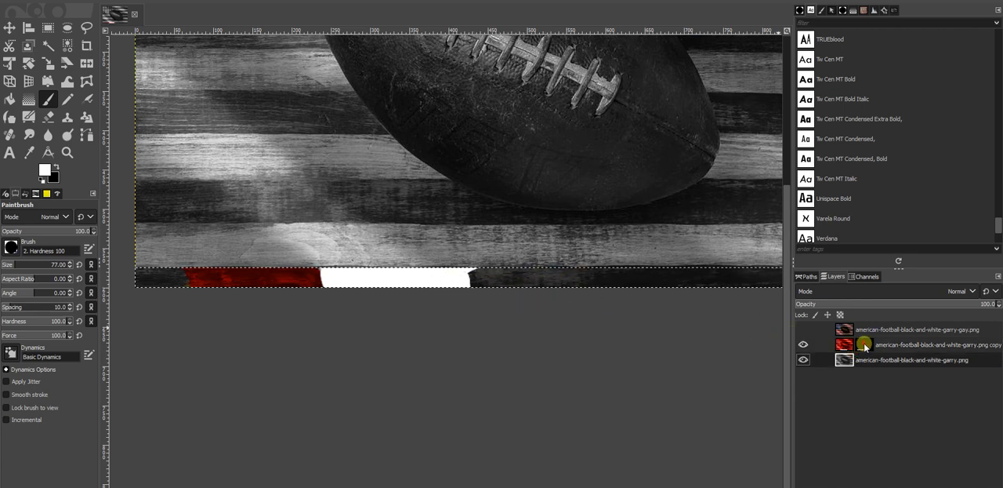
left_click(864, 345)
mouse_move(459, 259)
left_mouse_down()
mouse_move(526, 275)
mouse_move(587, 271)
left_mouse_up()
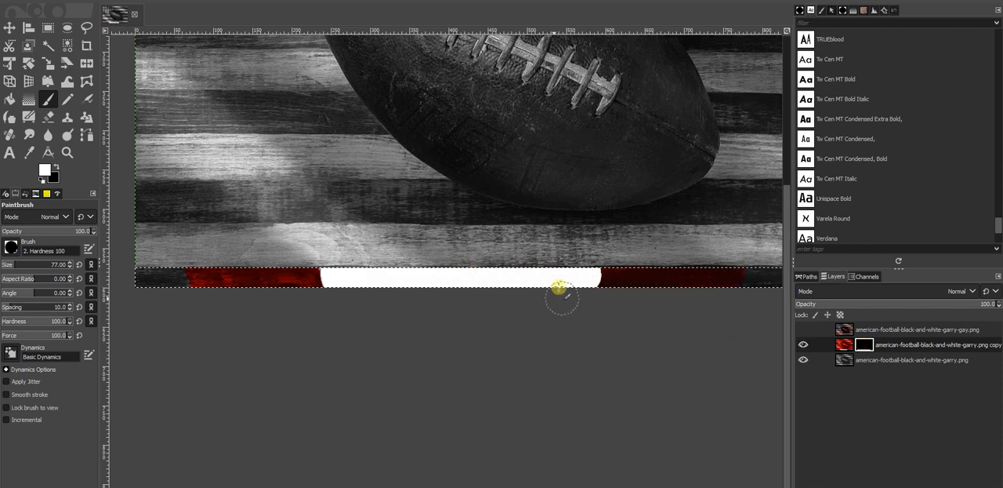
Step: Undo the test strokes on the bottom stripe and the rectangular selection
key("ctrl+z")
key("ctrl+z")
key("ctrl+z")
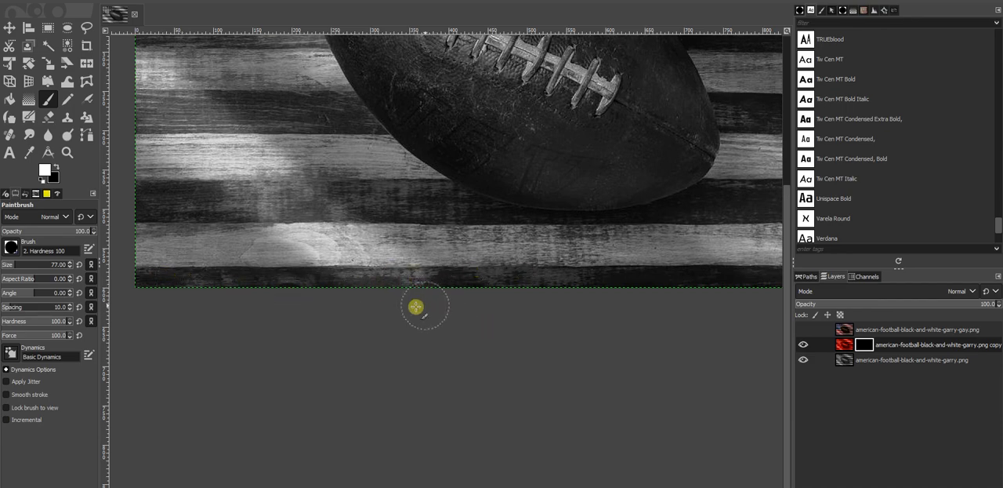
Step: Examine the football laces in the finished colored version by showing its layer briefly and hiding it again
scroll(409, 308, "down", 5)
scroll(472, 303, "up", 4)
scroll(435, 256, "up", 5)
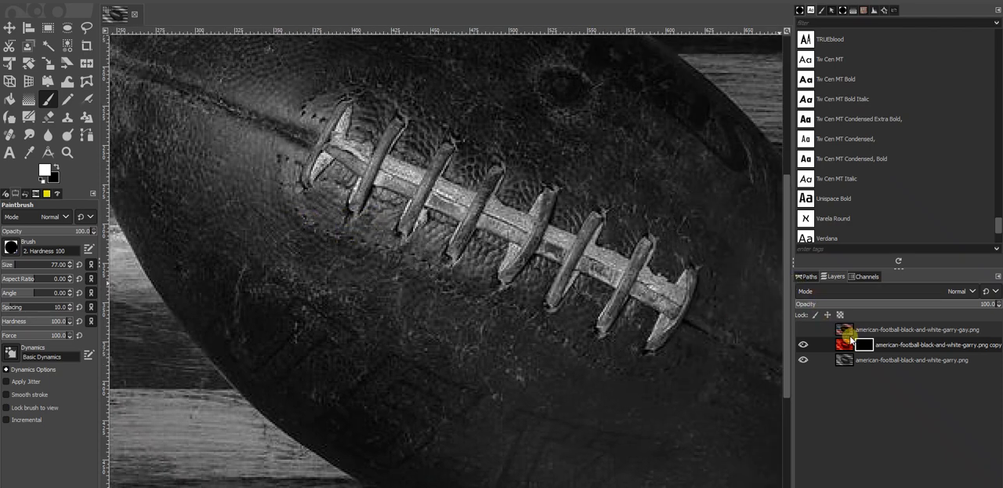
left_click(843, 333)
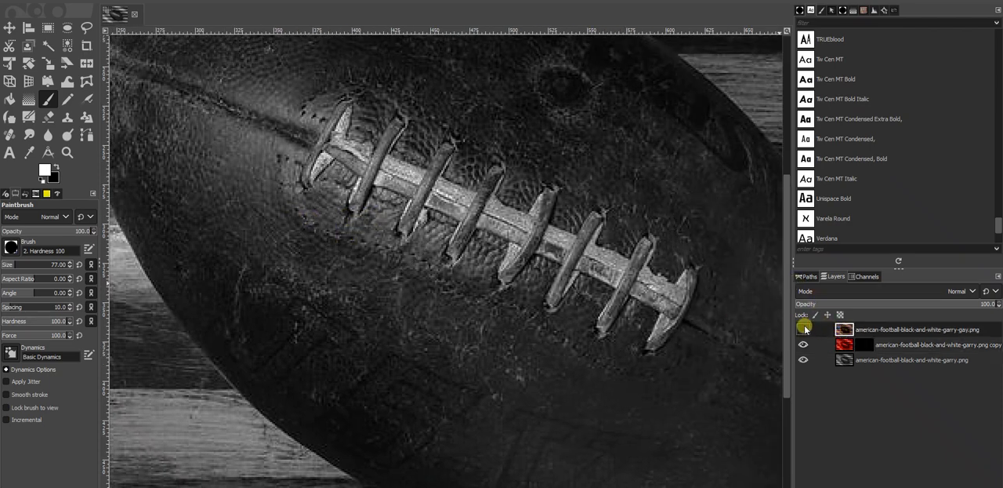
left_click(804, 330)
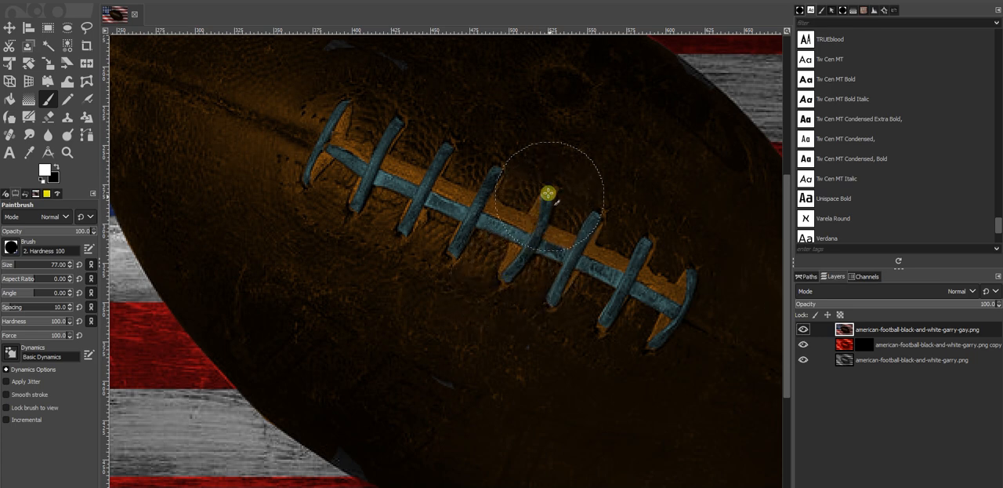
left_click(803, 328)
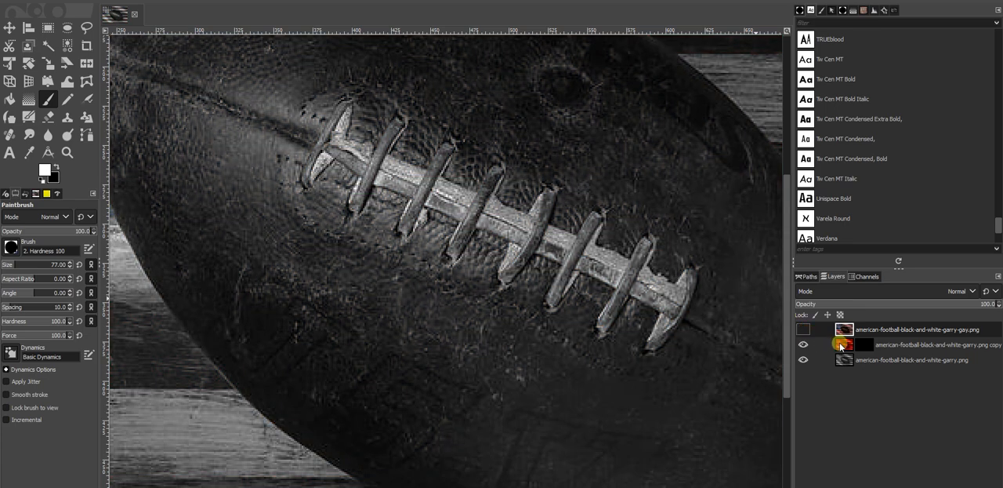
Step: Activate the red layer's mask and start a path with the Paths tool down the edge of the football's third cross lace
left_click(842, 346)
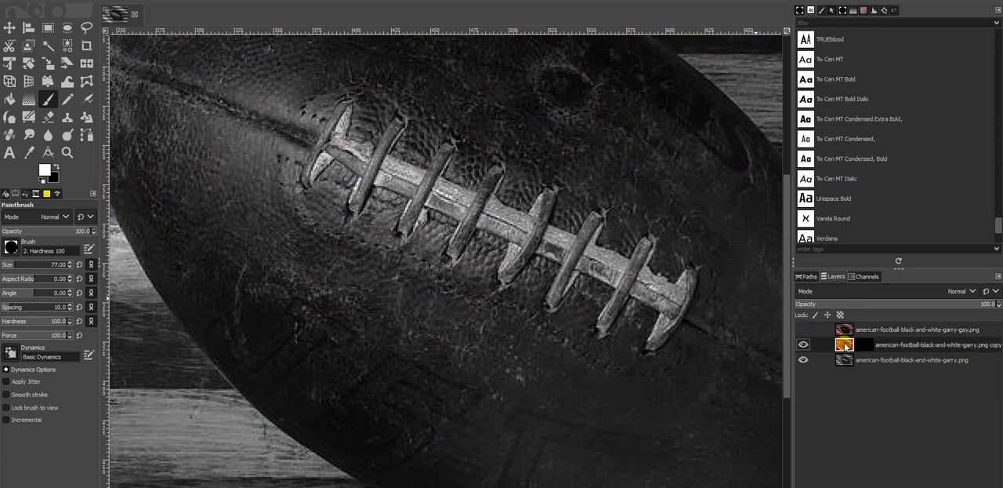
left_click(863, 344)
left_click(86, 135)
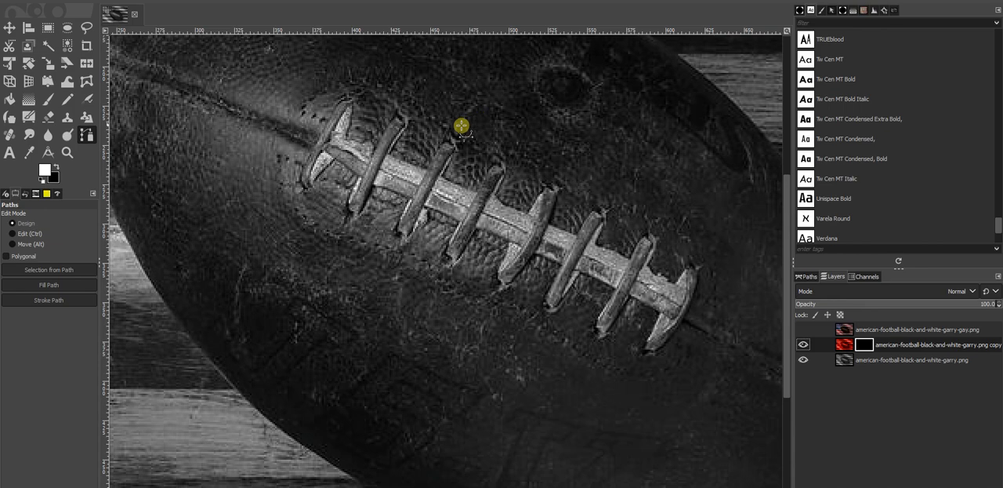
scroll(454, 137, "up", 3)
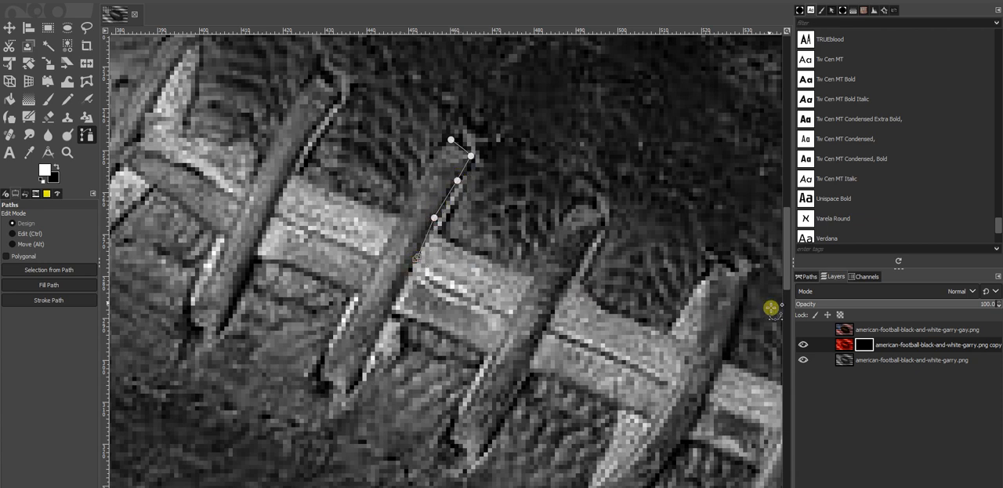
Step: Hide the red layer, select the original black-and-white layer, and complete a closed path around the third cross lace
left_click(836, 360)
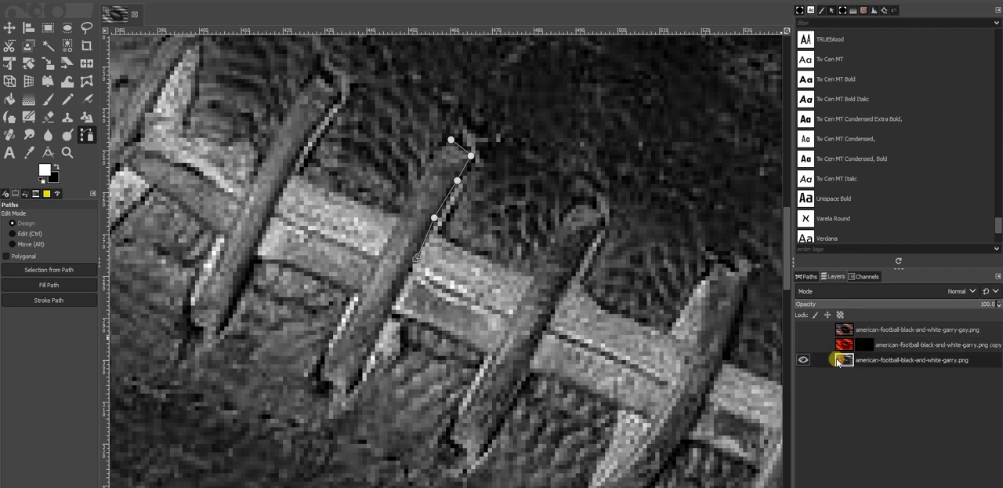
scroll(367, 326, "down", 4)
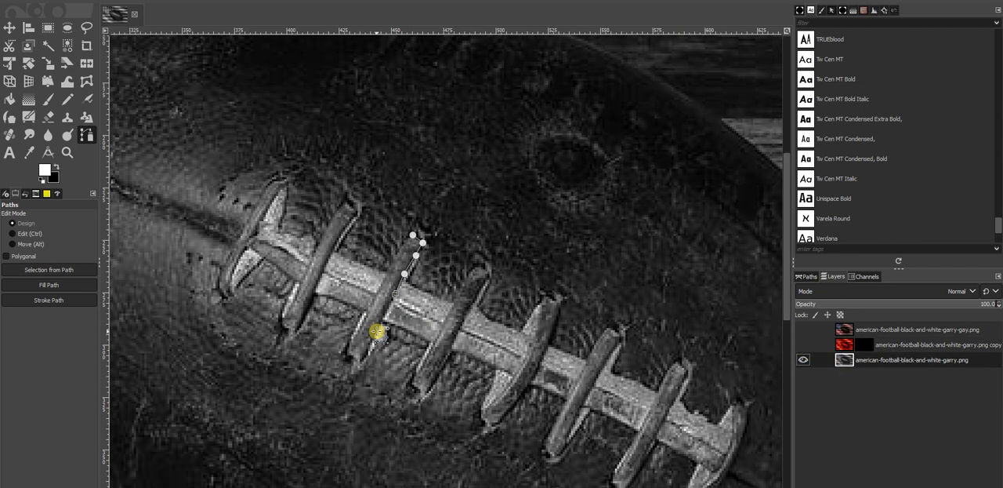
scroll(381, 332, "up", 5)
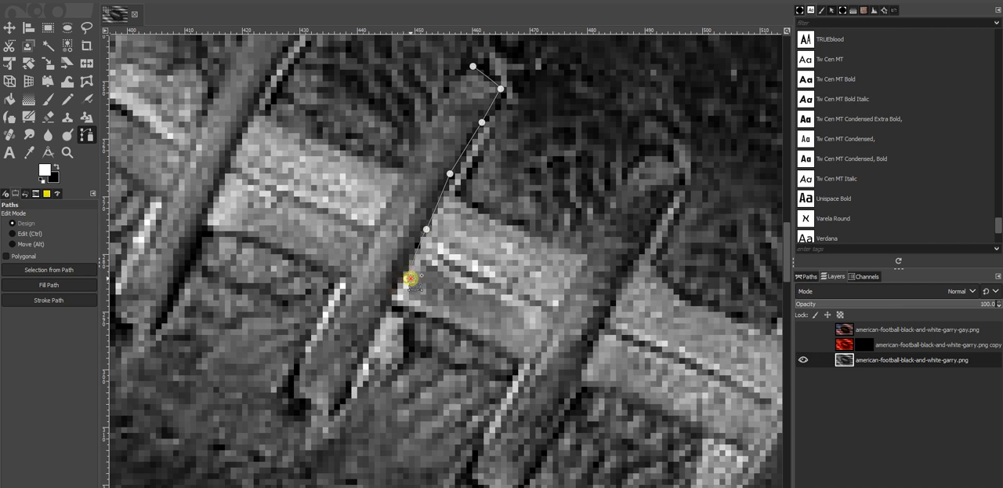
left_click_drag(409, 304, 380, 292)
left_click(369, 334)
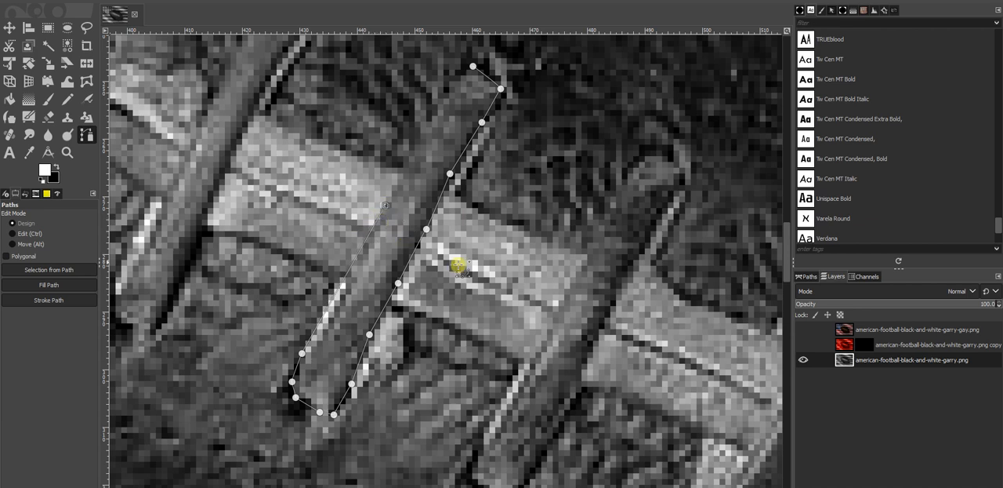
left_click_drag(402, 170, 396, 209)
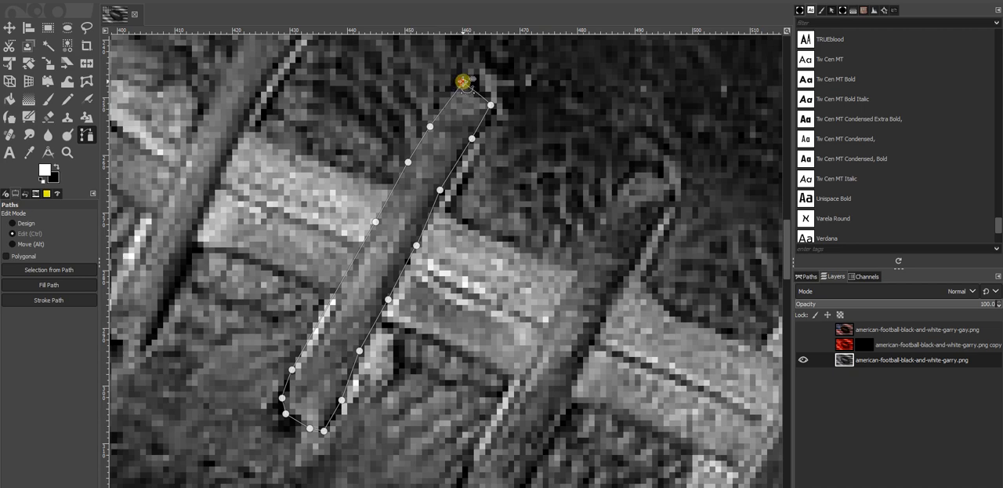
scroll(399, 253, "down", 4)
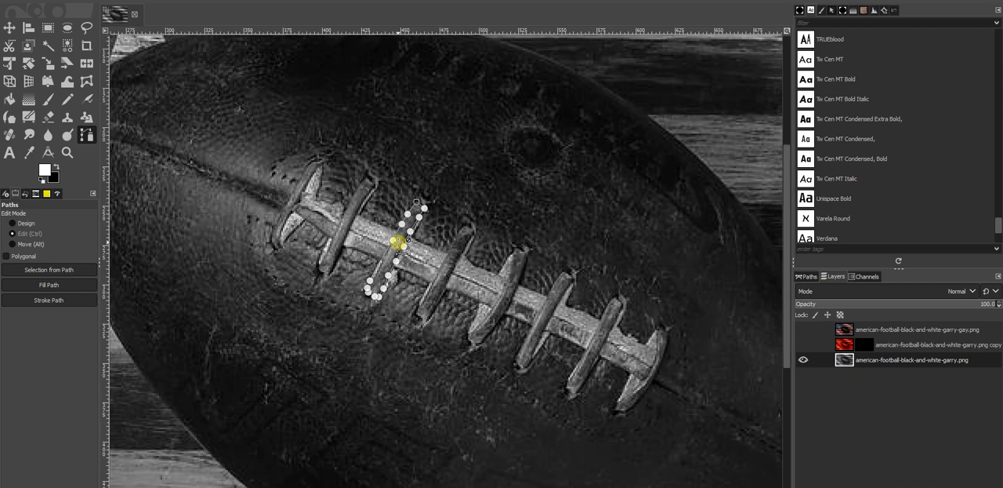
scroll(352, 235, "up", 2)
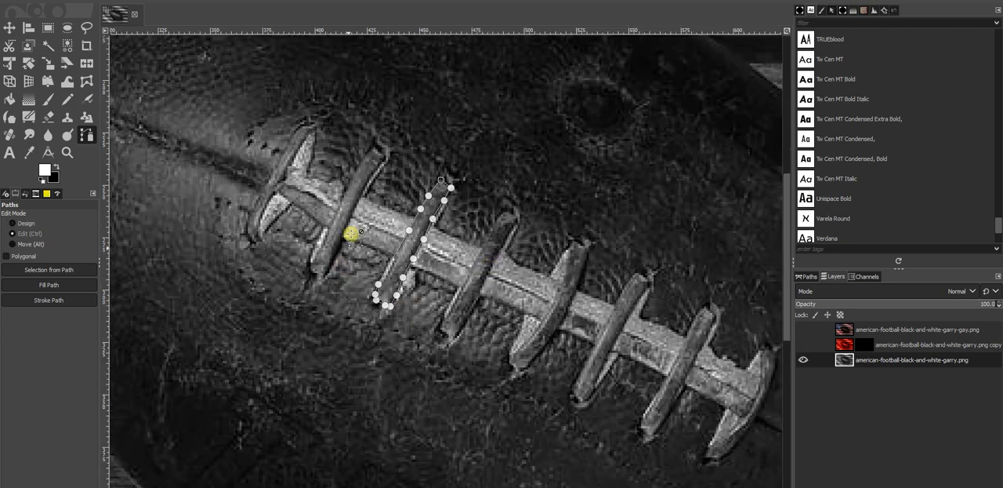
scroll(395, 294, "up", 2)
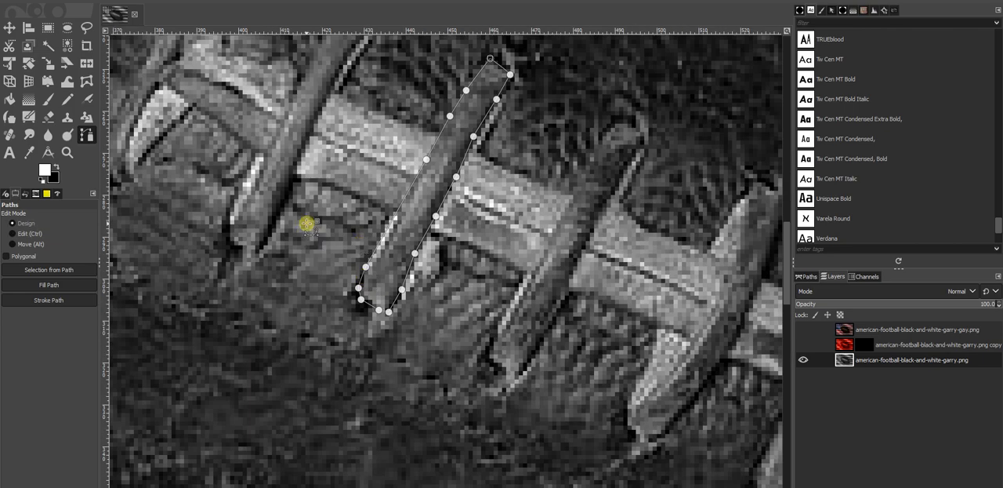
Step: Convert the path around the third cross lace into a selection, choose the Paintbrush, and show the red layer
left_click(46, 269)
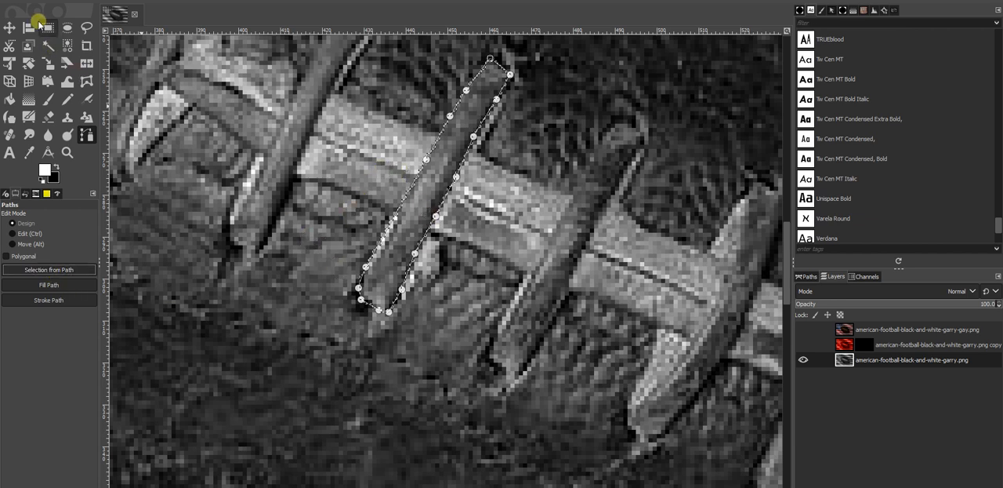
left_click(47, 101)
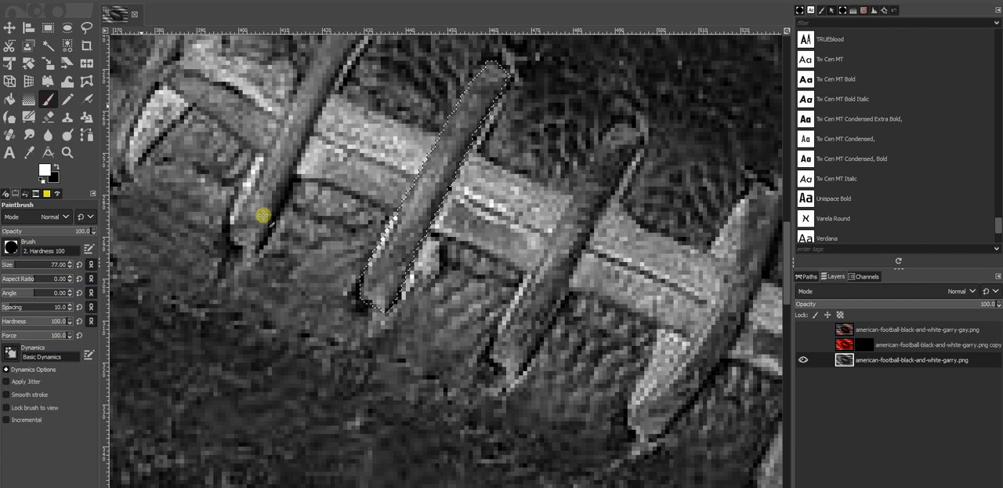
scroll(347, 296, "up", 3)
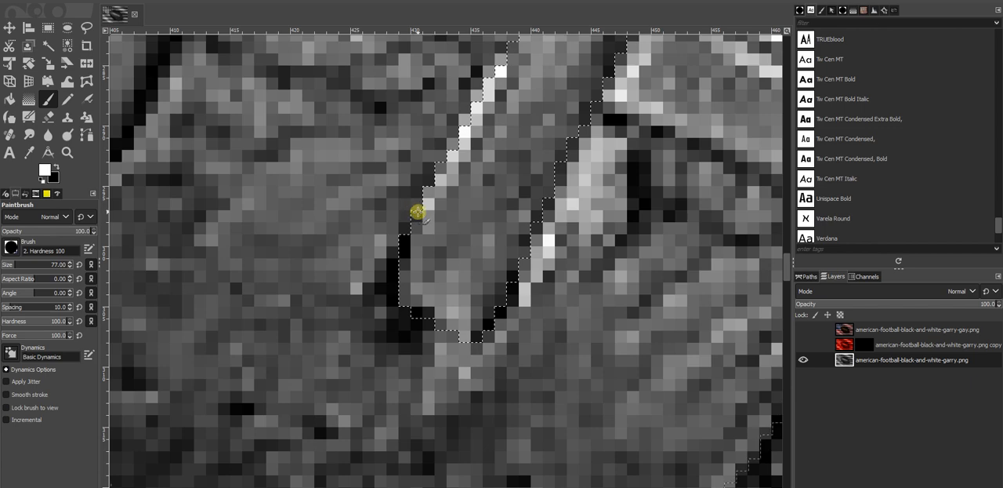
scroll(459, 212, "down", 5)
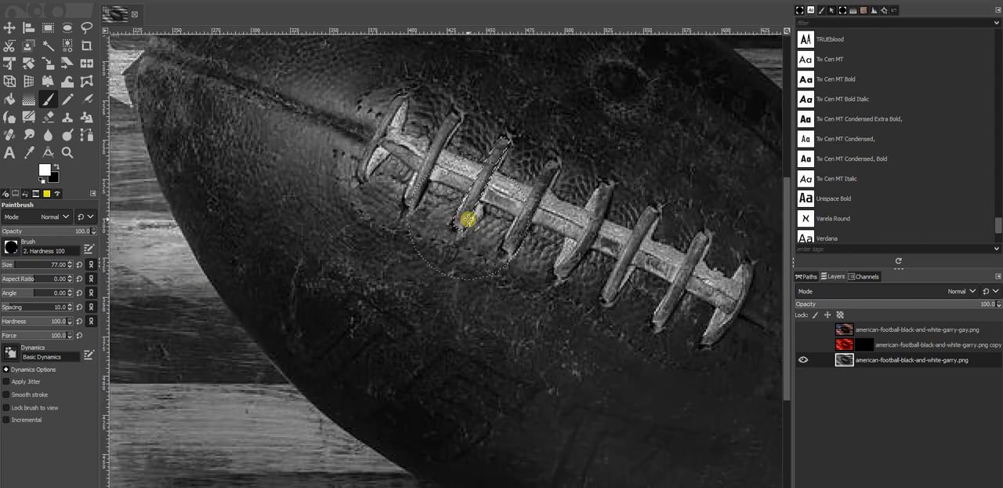
scroll(468, 220, "down", 2)
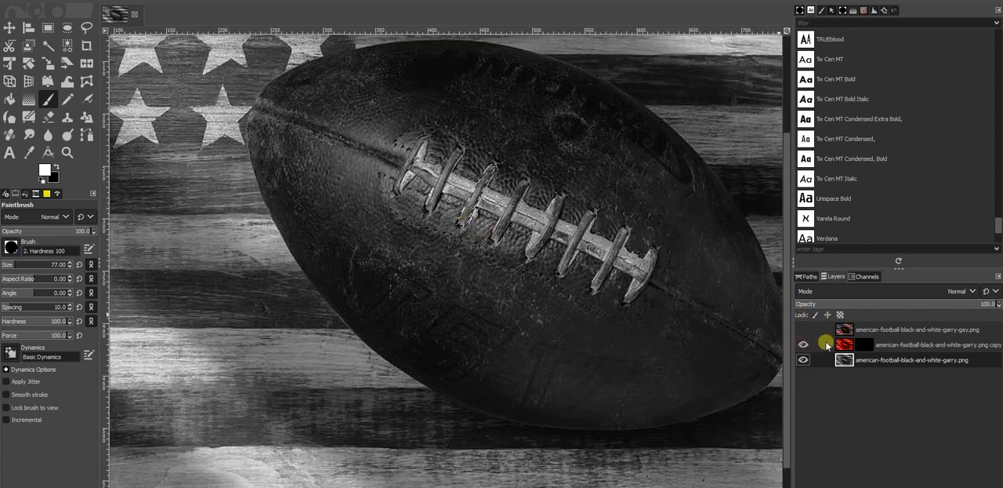
Step: Activate the red layer's mask and paint it white inside the third cross lace selection
left_click(863, 344)
scroll(543, 226, "up", 2)
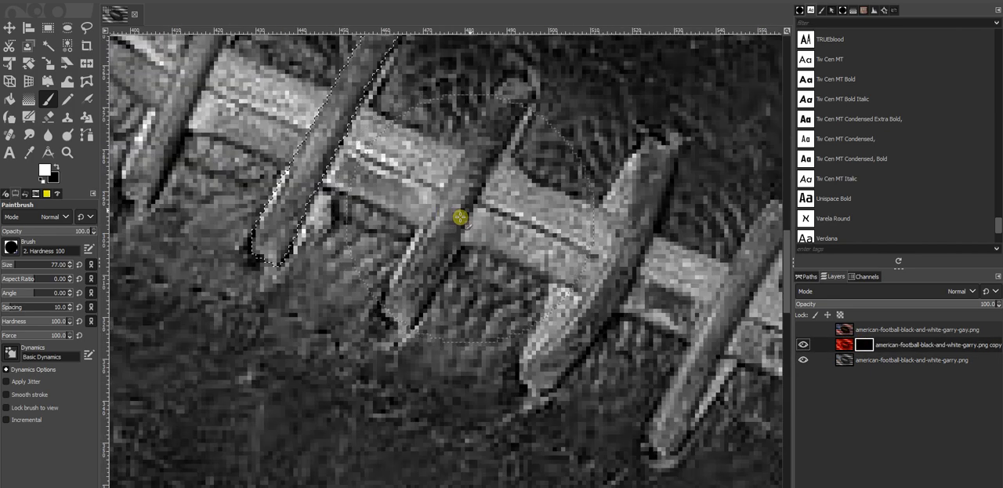
scroll(336, 265, "up", 2)
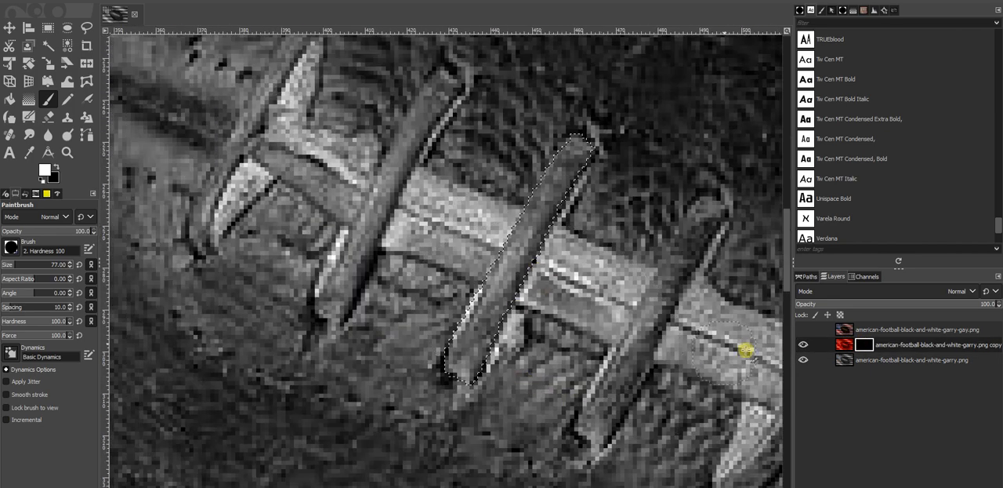
mouse_move(495, 309)
left_mouse_down()
mouse_move(491, 325)
mouse_move(546, 184)
mouse_move(533, 253)
left_mouse_up()
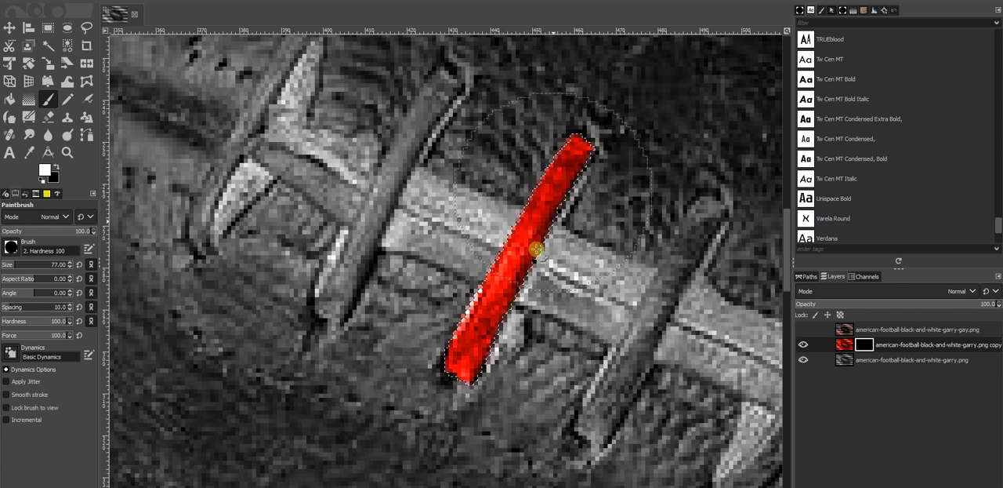
Step: Check the red lace against the whole photo and undo the painting on it
scroll(503, 292, "down", 5)
scroll(509, 300, "up", 2)
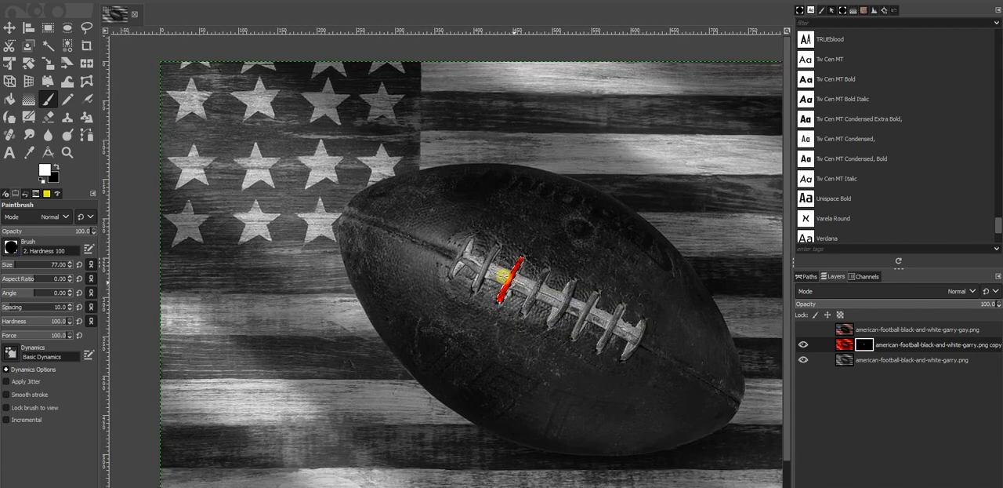
scroll(502, 292, "up", 2)
scroll(471, 302, "down", 4)
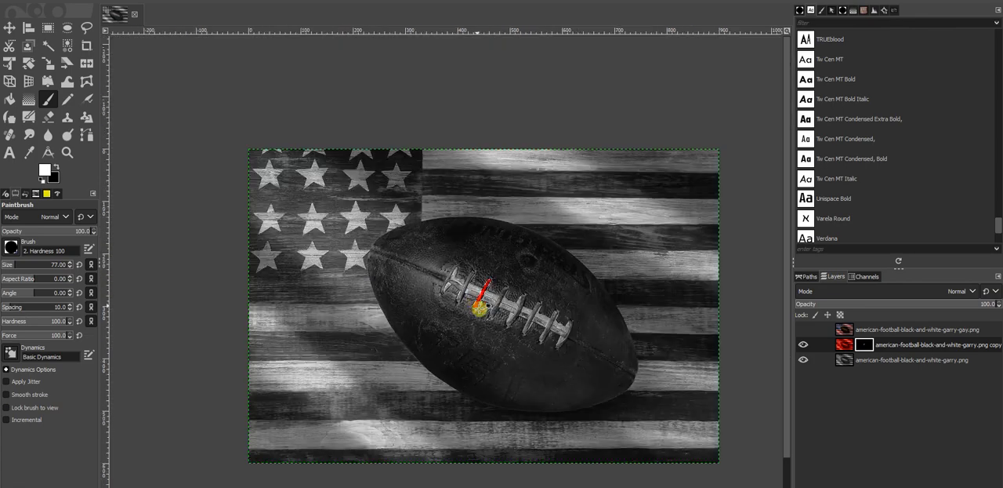
scroll(485, 319, "up", 4)
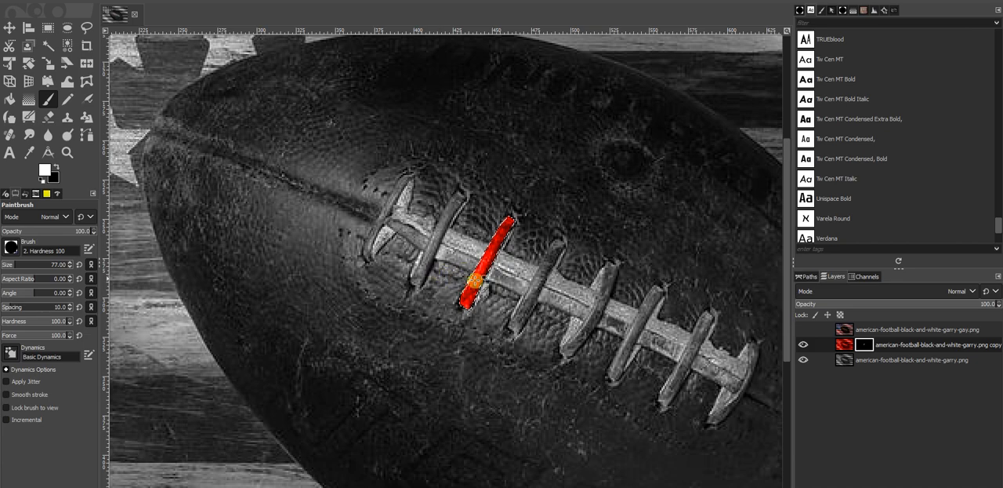
key("ctrl+z")
key("ctrl+z")
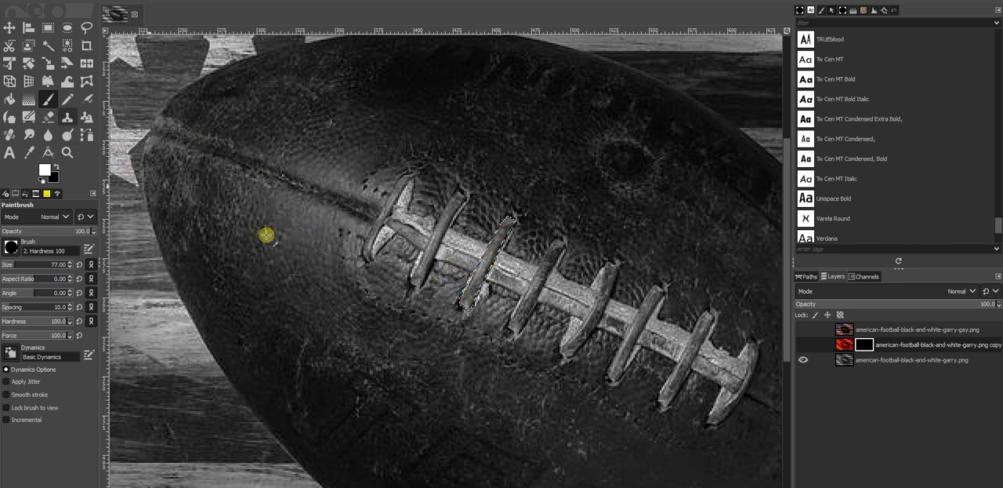
Step: Draw a rectangular selection 284 by 55 px at position -4, 349 over the dark flag stripe beside the football
left_click_drag(384, 243, 599, 2)
left_click_drag(353, 171, 508, 227)
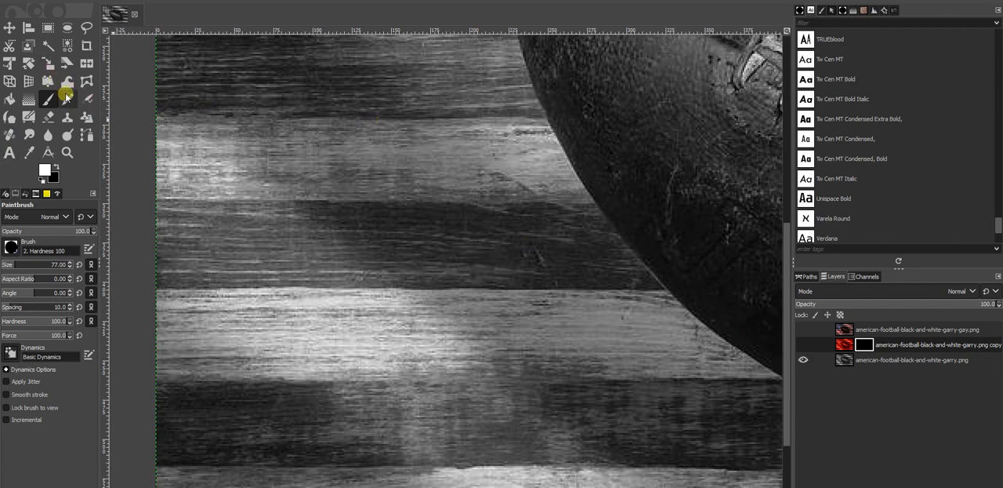
left_click(48, 28)
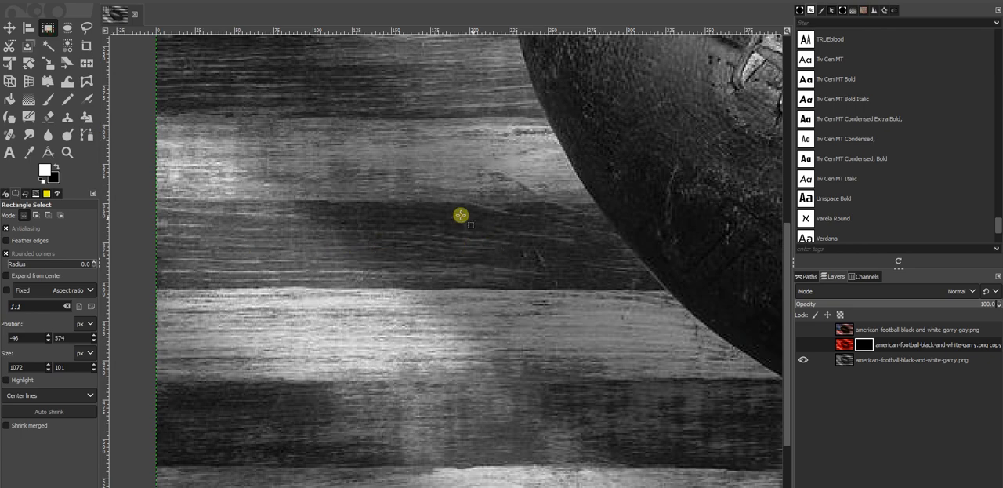
left_click_drag(383, 273, 541, 262)
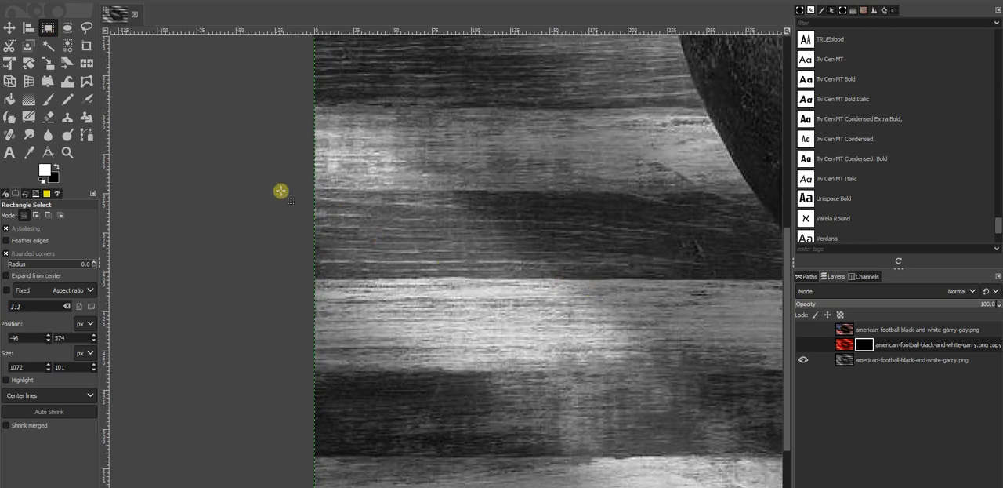
left_click_drag(309, 192, 754, 281)
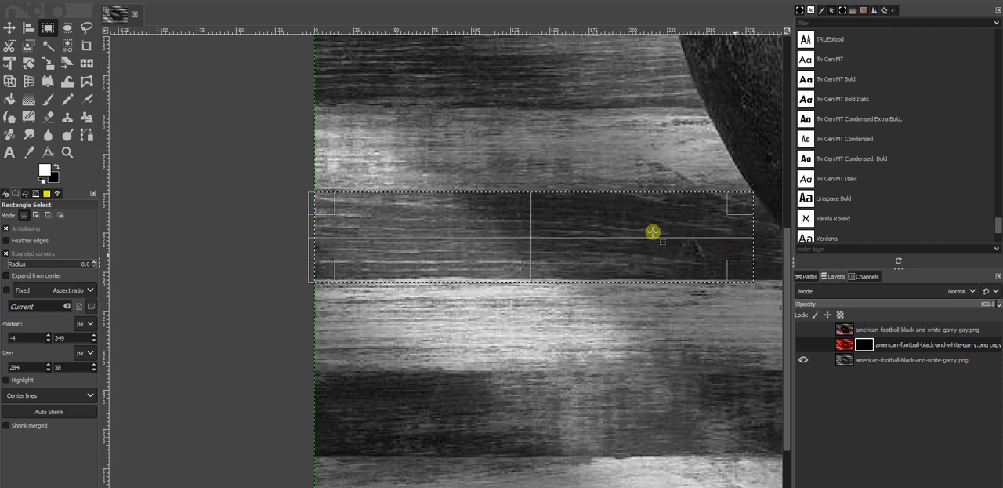
left_click_drag(542, 276, 544, 273)
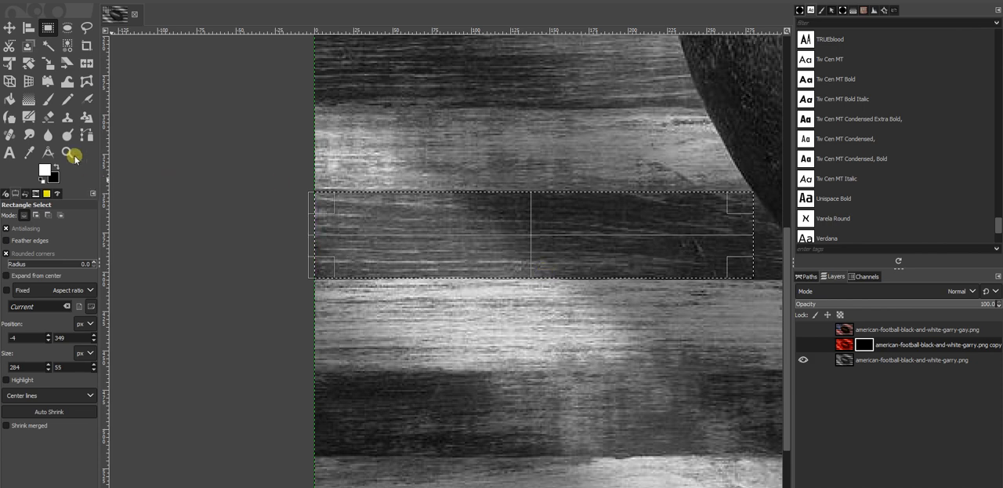
Step: Paint the red layer's mask white across the whole rectangular stripe selection and make the red layer visible
left_click(48, 99)
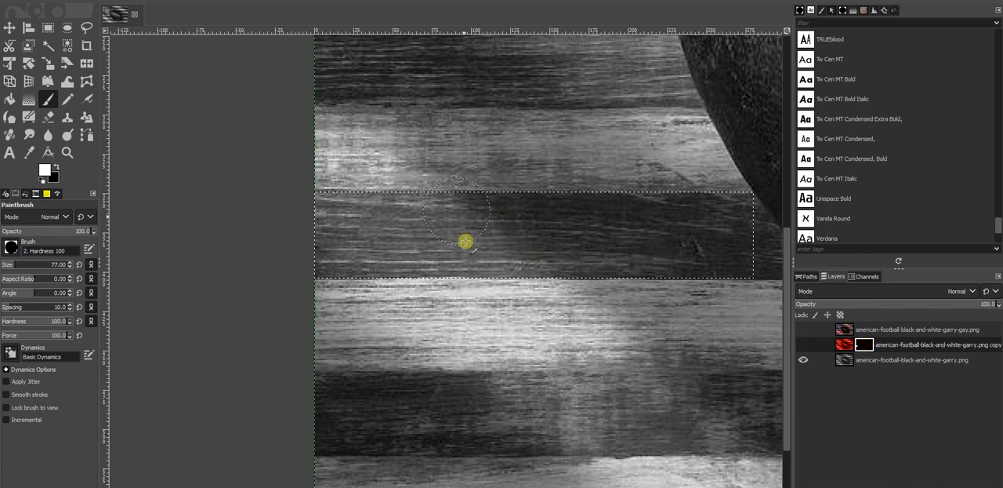
mouse_move(512, 218)
left_mouse_down()
mouse_move(611, 265)
mouse_move(709, 237)
mouse_move(738, 247)
left_mouse_up()
left_click(802, 346)
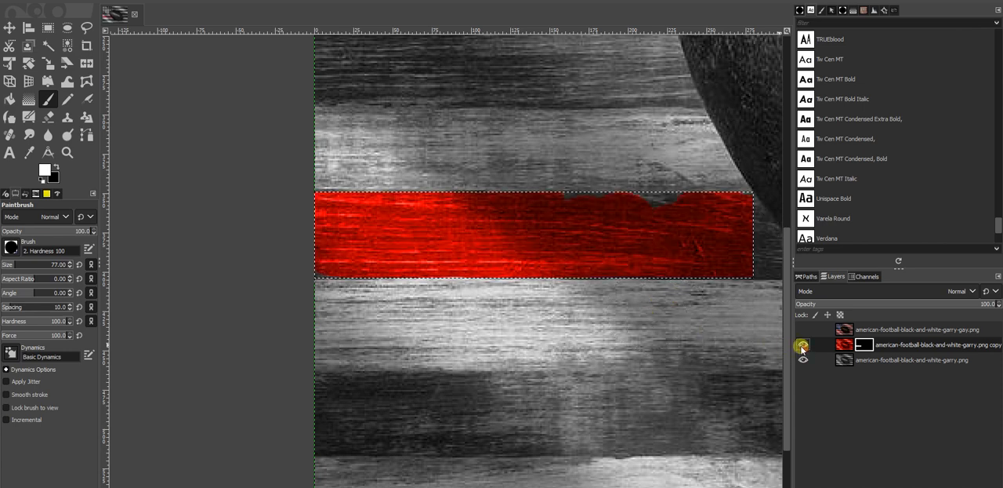
left_click_drag(536, 200, 652, 197)
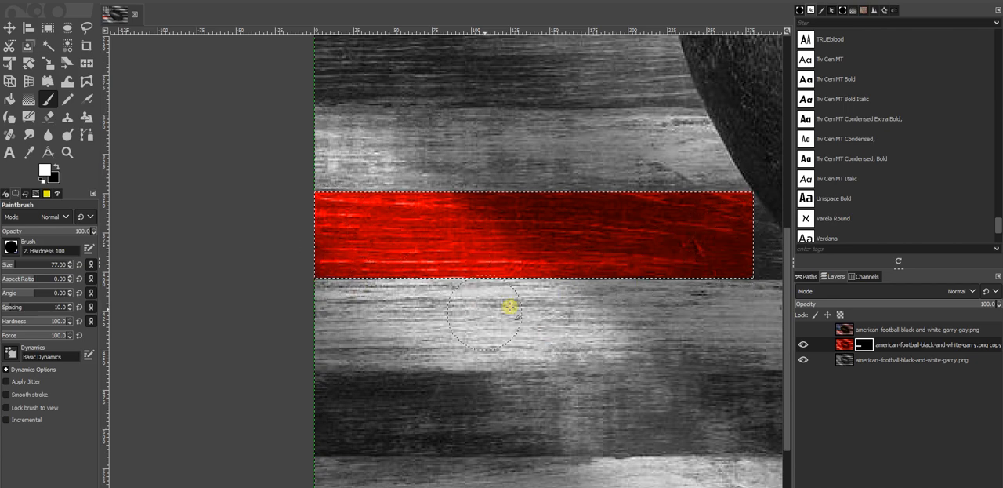
Step: Start a path at the red area's upper corner and trace the football's edge down along the uncolored end of the stripe
left_click_drag(529, 373, 370, 298)
left_click_drag(467, 194, 456, 231)
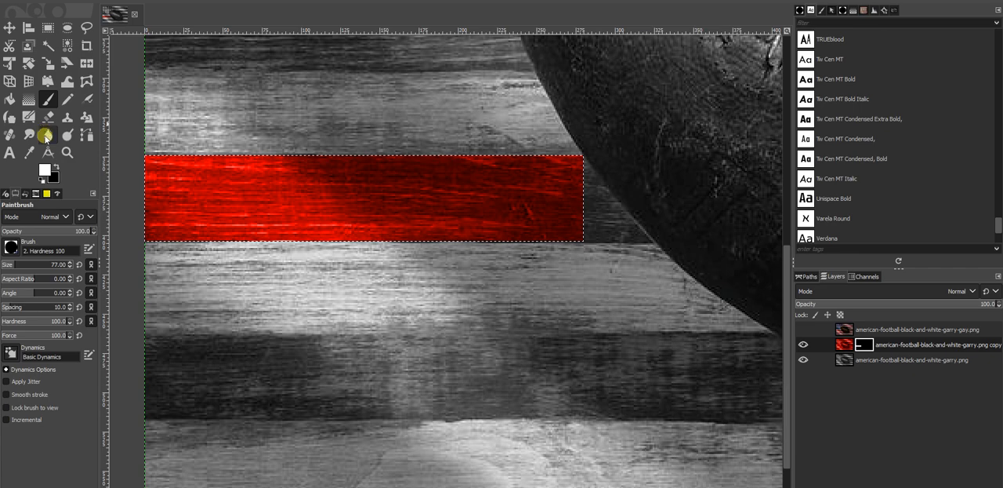
left_click(86, 135)
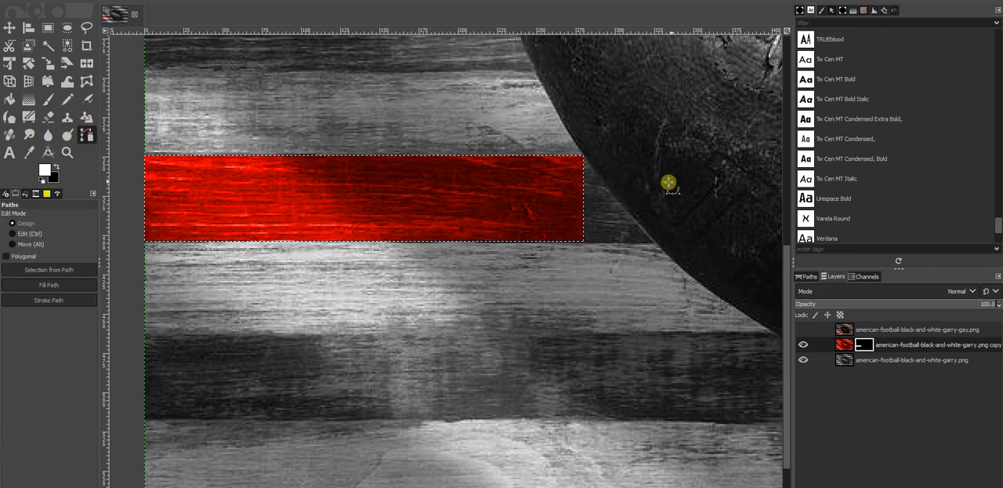
scroll(604, 160, "up", 2)
scroll(573, 161, "up", 2)
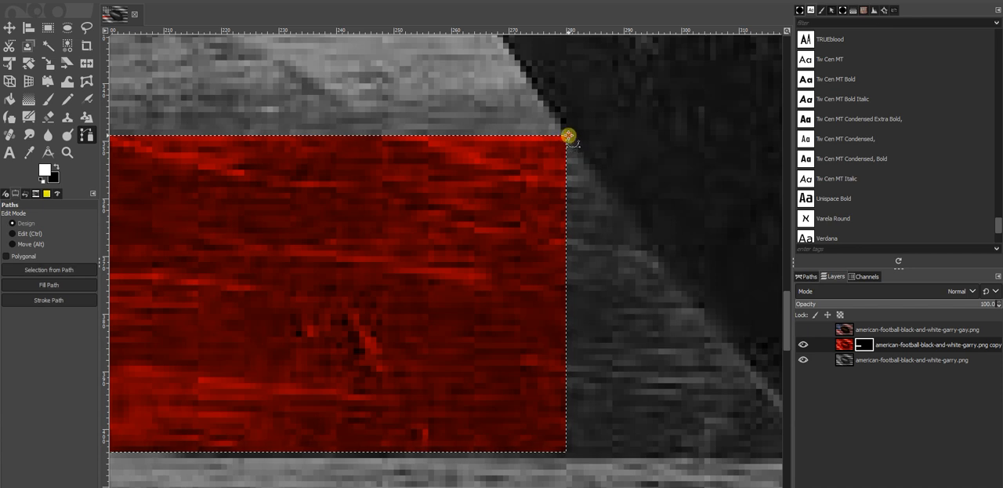
left_click_drag(567, 135, 627, 201)
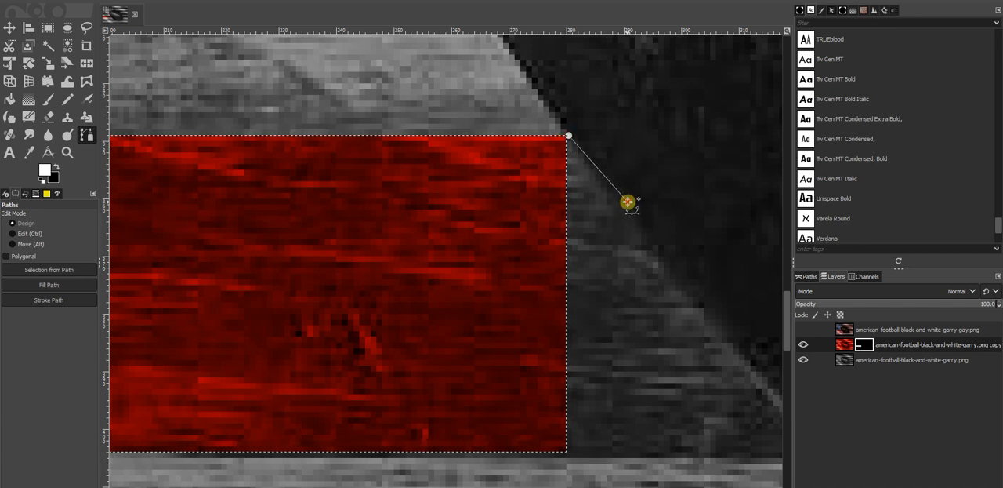
left_click(683, 280)
left_click_drag(726, 373, 525, 268)
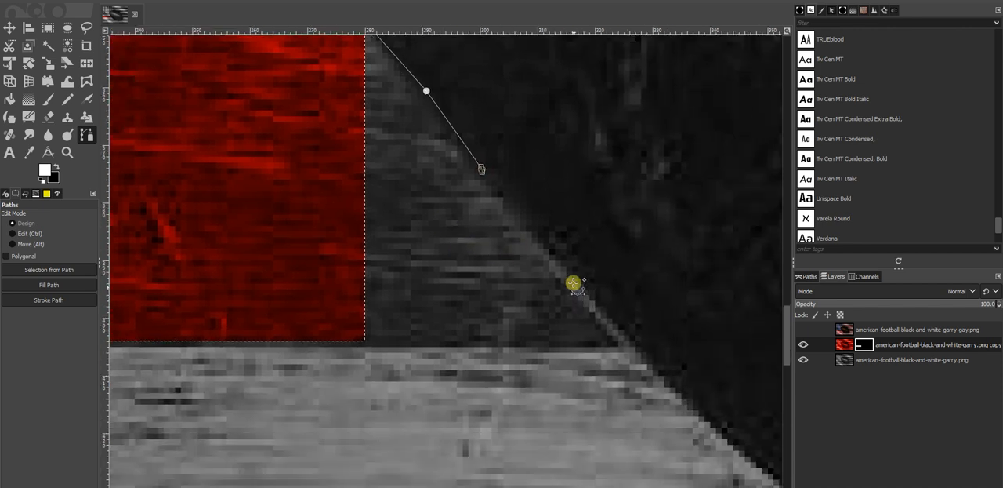
left_click(573, 282)
left_click(611, 323)
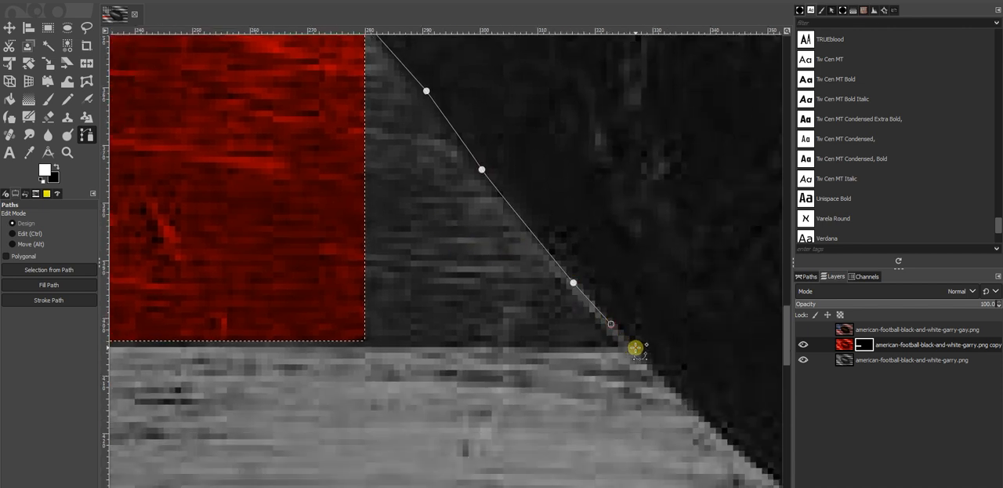
Step: Continue the path along the stripe's lower edge to the red area's corner and close it around the uncolored triangle
scroll(411, 363, "up", 2, "ctrl")
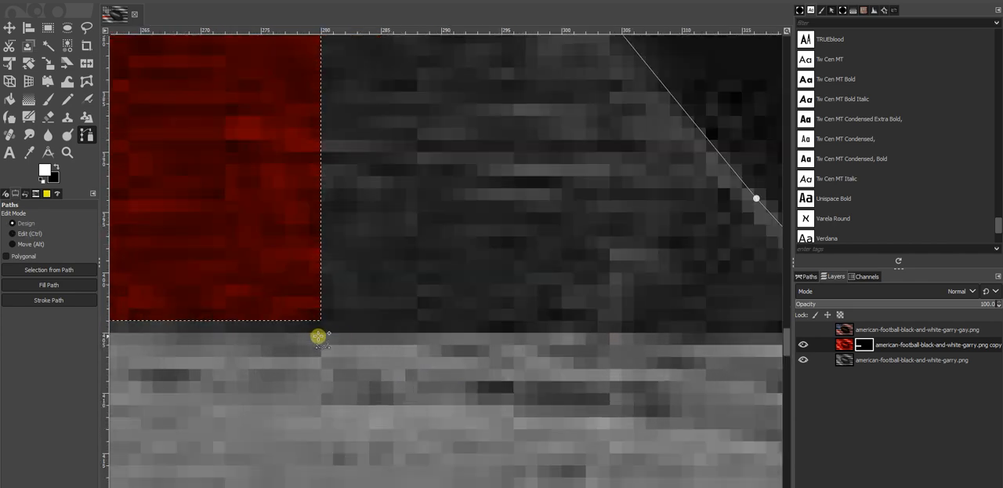
left_click(320, 333)
left_click_drag(317, 339, 576, 212)
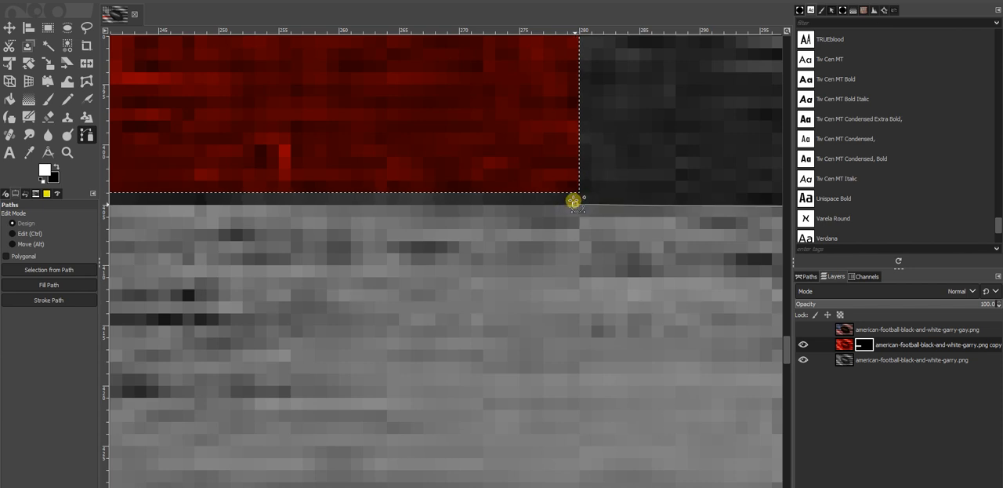
left_click_drag(586, 197, 650, 269)
scroll(568, 197, "down", 4)
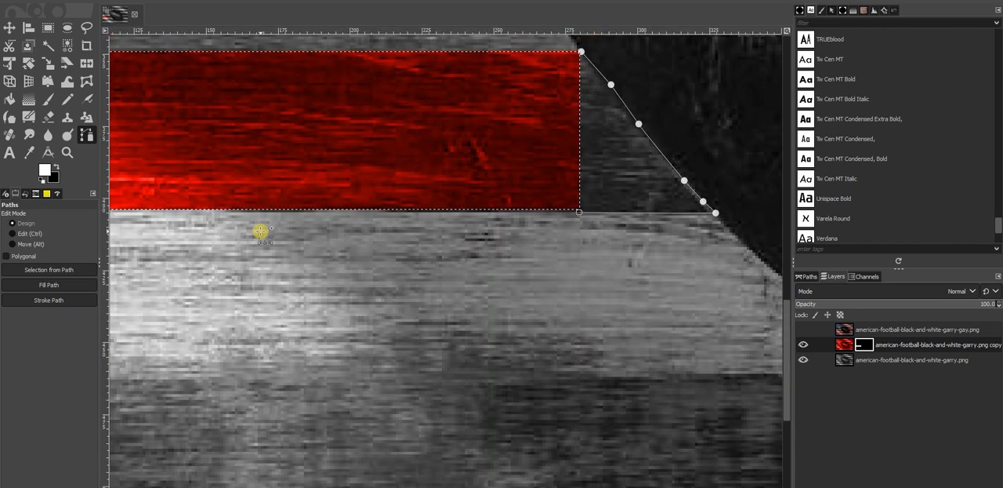
left_click_drag(507, 141, 464, 233)
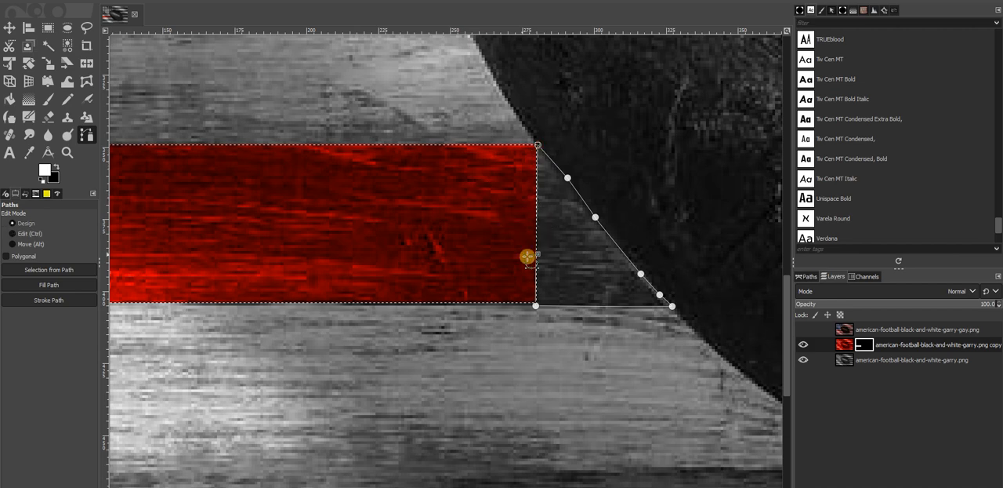
Step: Convert the triangular path into a selection and paint the red layer's mask white inside it with the Paintbrush
left_click(44, 270)
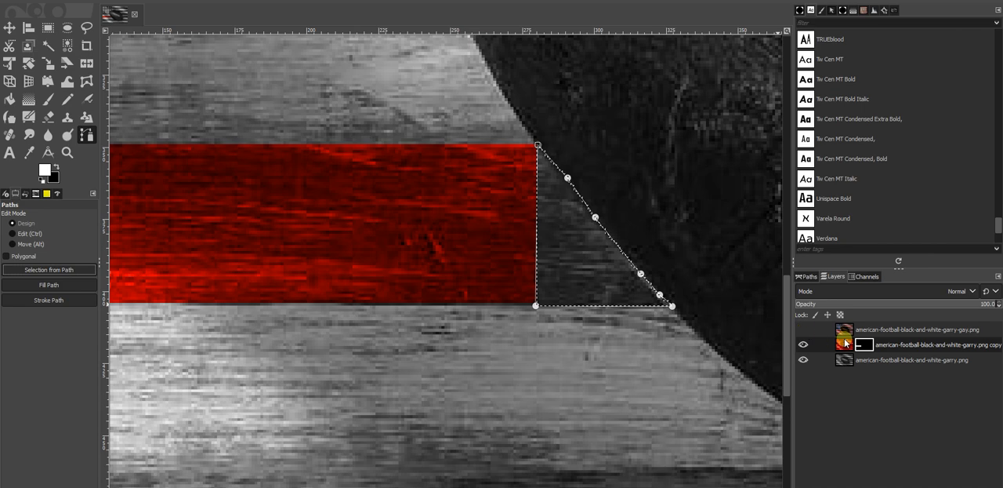
left_click(48, 100)
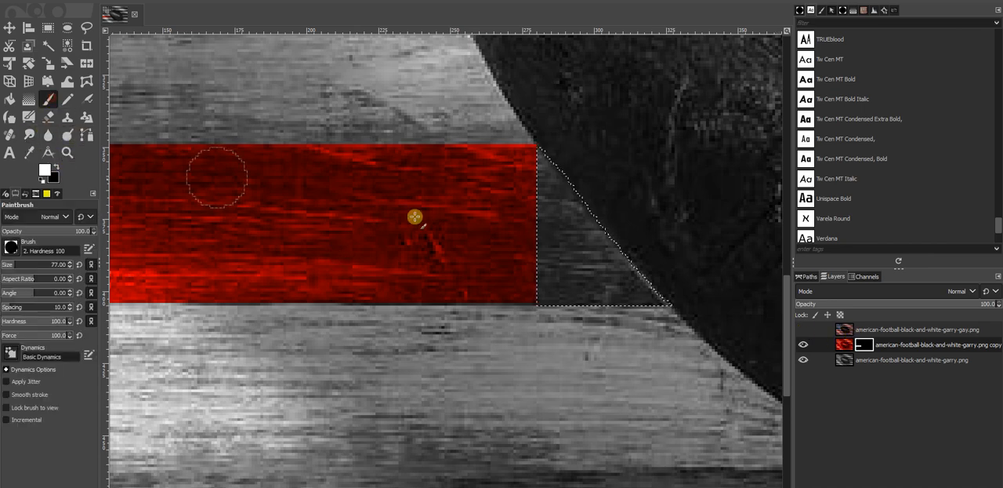
left_click(569, 230)
mouse_move(569, 231)
left_mouse_down()
mouse_move(602, 298)
mouse_move(547, 166)
mouse_move(582, 285)
mouse_move(620, 289)
left_mouse_up()
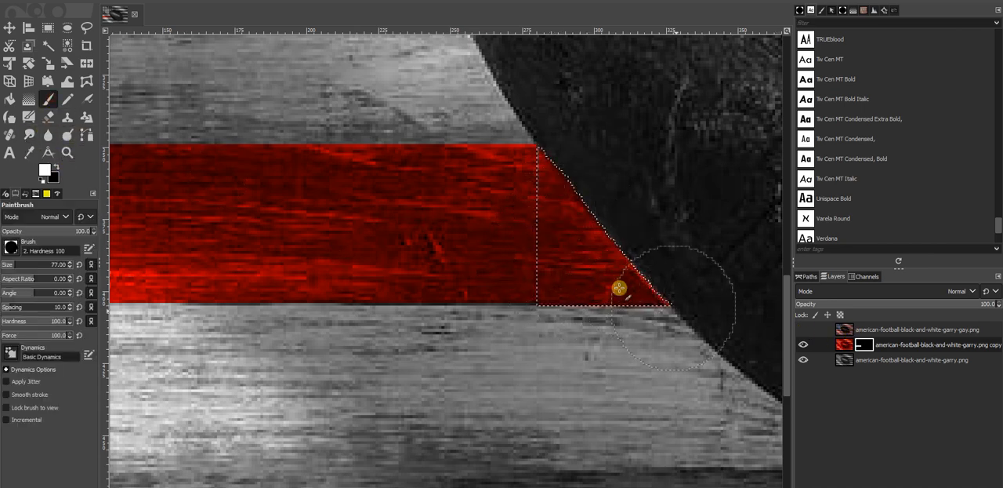
Step: Examine the red stripe in the whole photo and show the finished colored layer for comparison
scroll(402, 304, "down", 5)
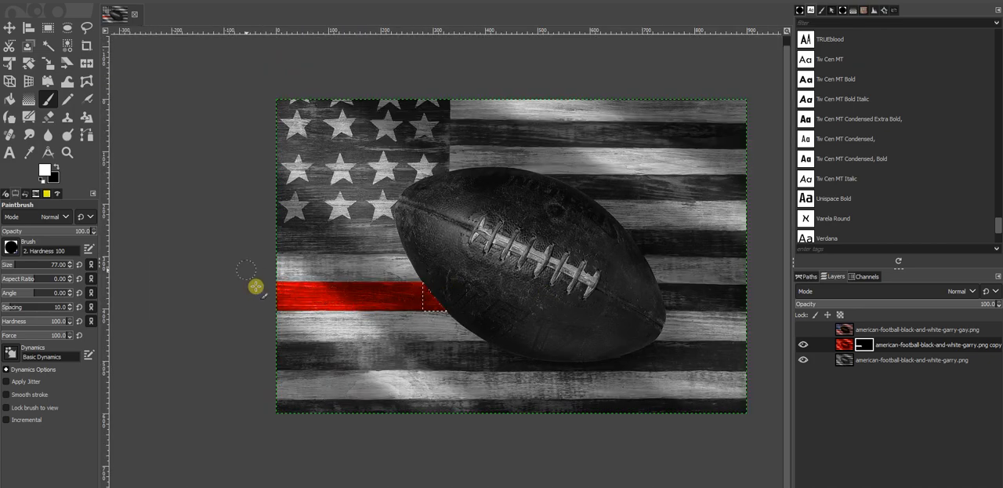
scroll(306, 316, "up", 4)
left_click(802, 330)
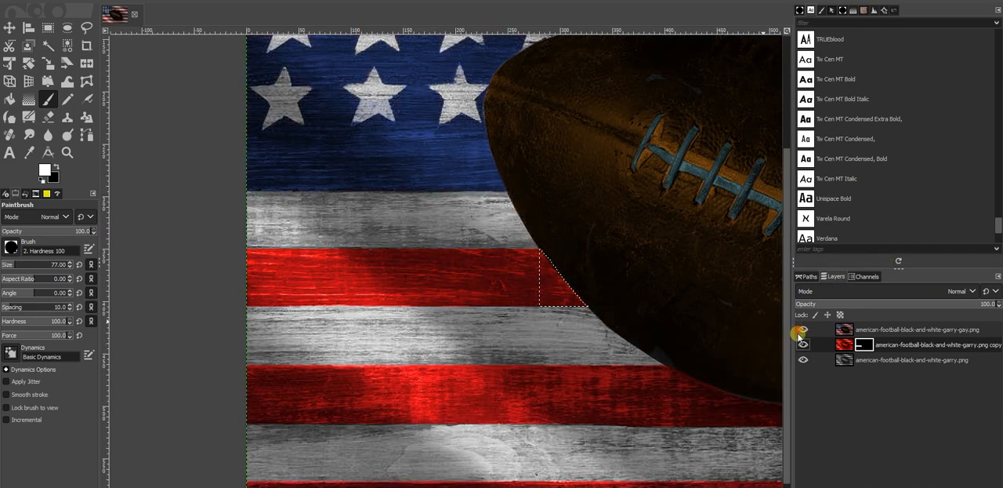
Step: Examine the blue star field, the edges of its stars and the football in the finished colored layer
scroll(416, 221, "up", 4)
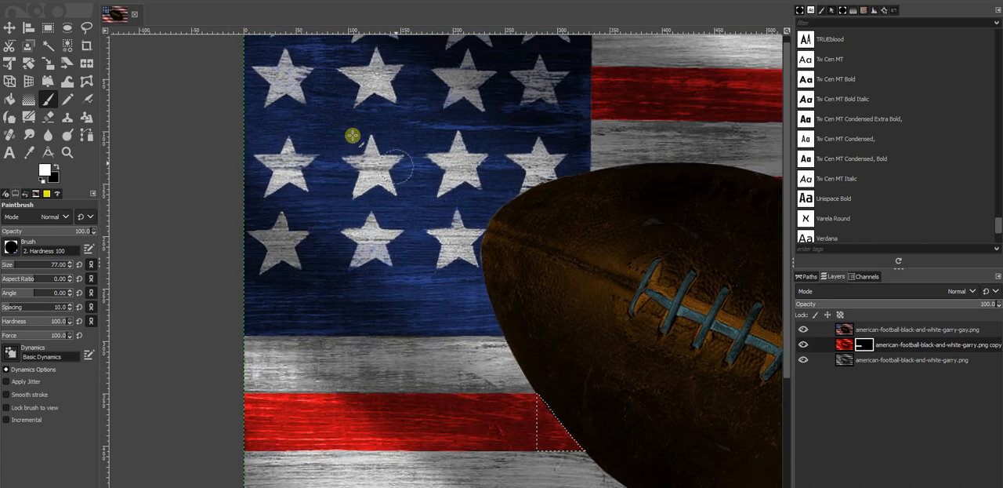
scroll(341, 289, "up", 6)
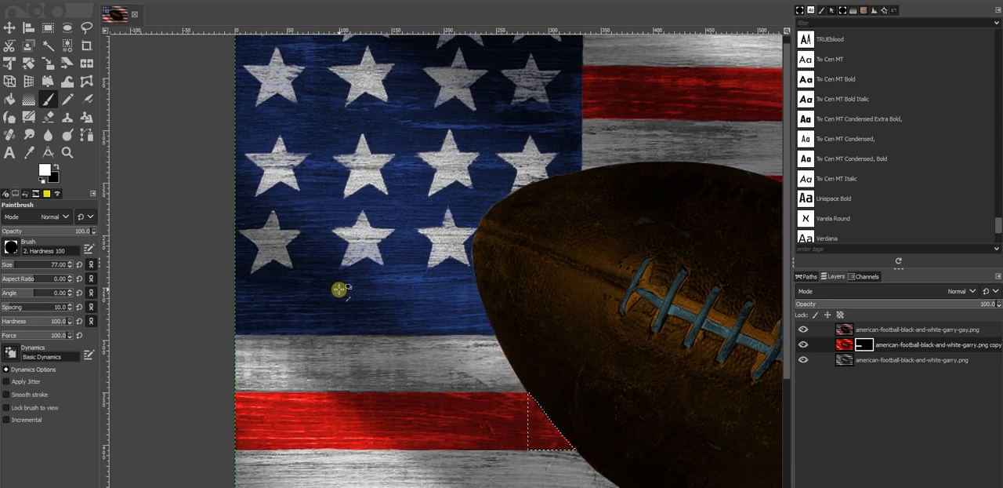
scroll(377, 278, "down", 4)
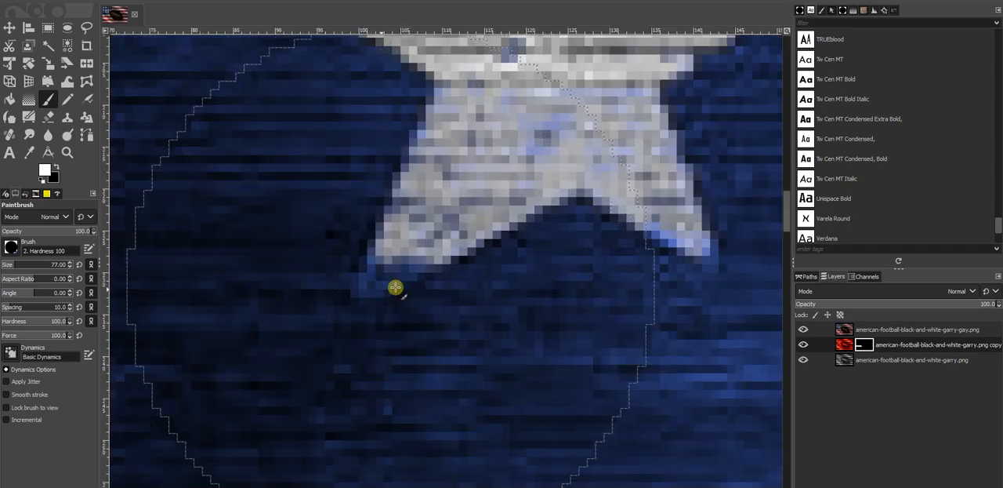
scroll(426, 267, "down", 5)
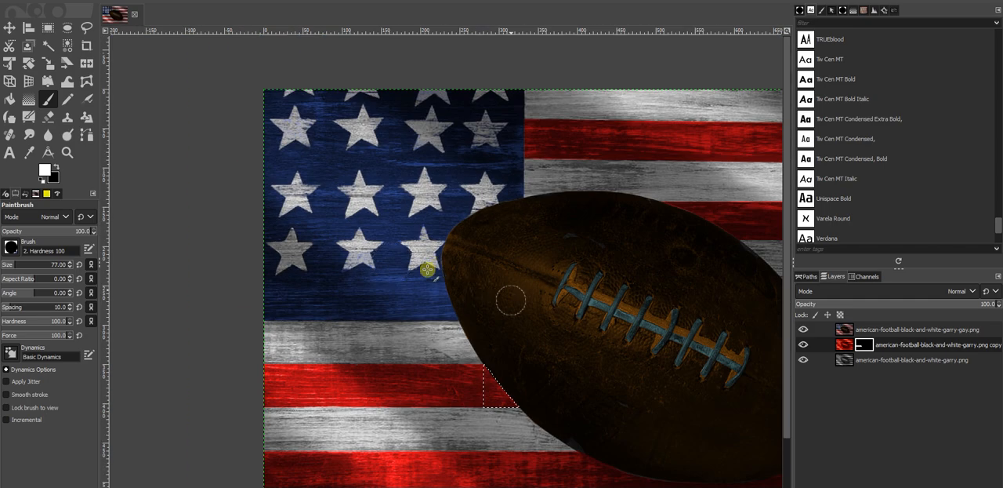
scroll(518, 283, "up", 2)
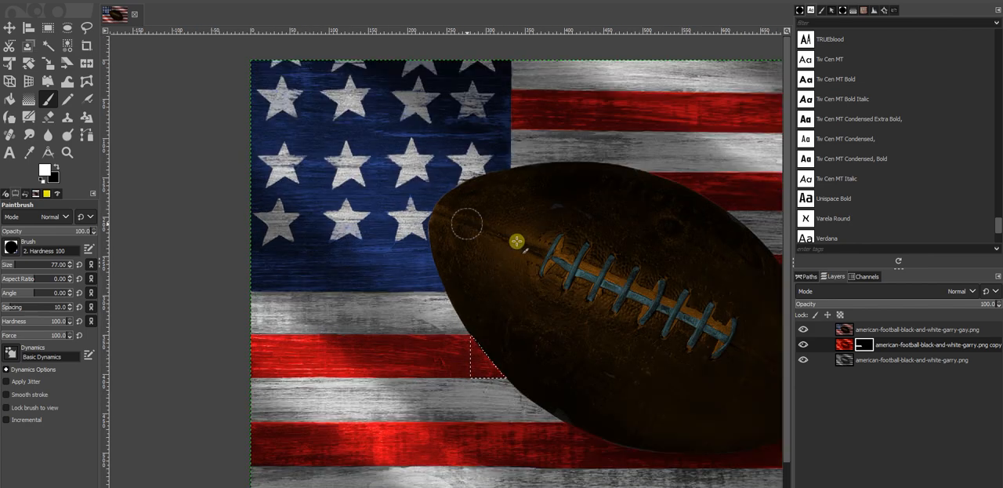
left_click_drag(627, 269, 452, 242)
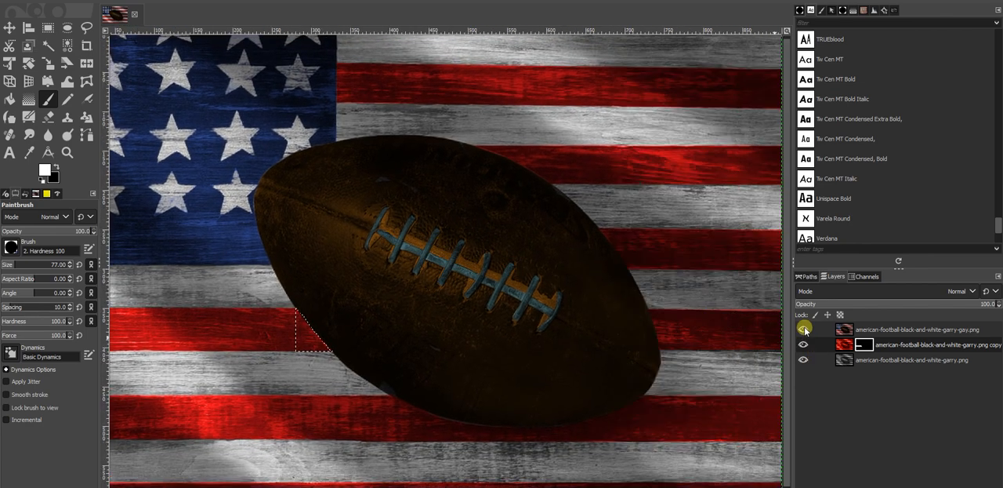
Step: Hide the finished colored layer, select the original black-and-white layer, and check the masked red stripe alone and over the original
left_click(804, 342)
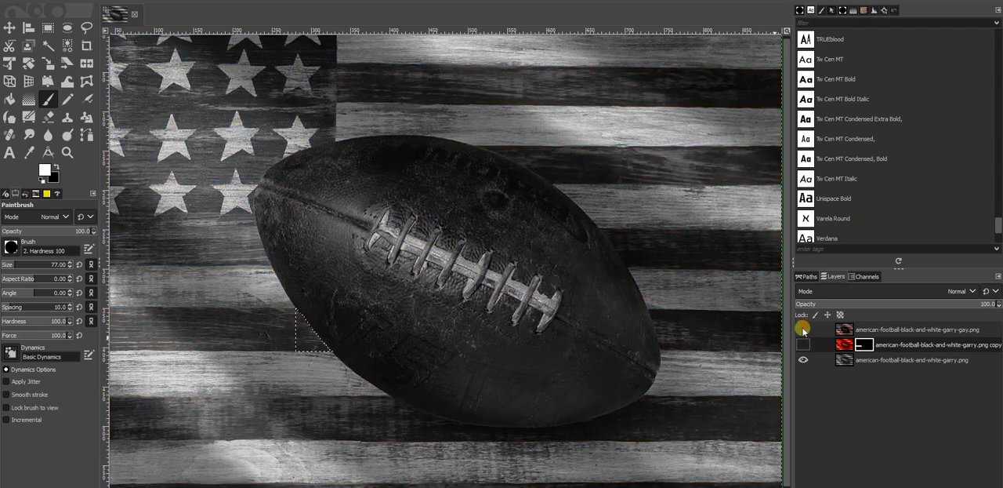
left_click(839, 360)
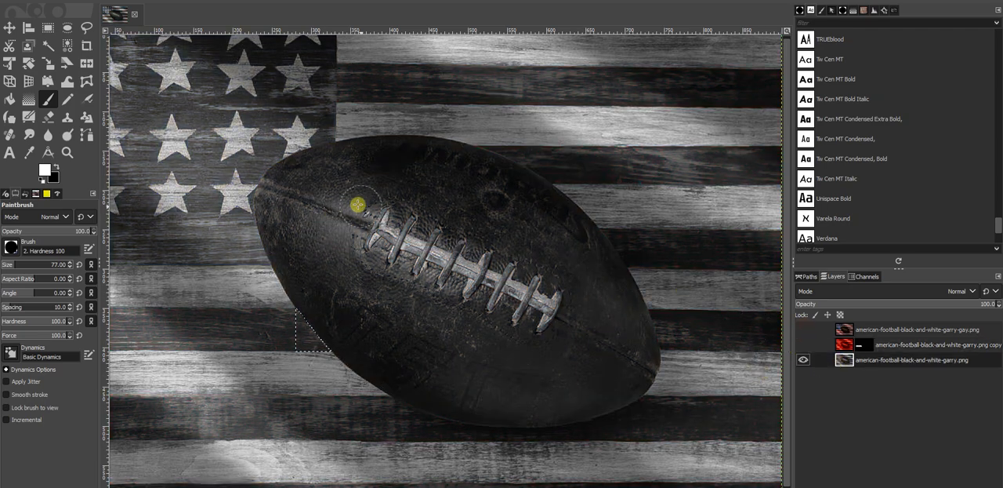
scroll(463, 196, "up", 1)
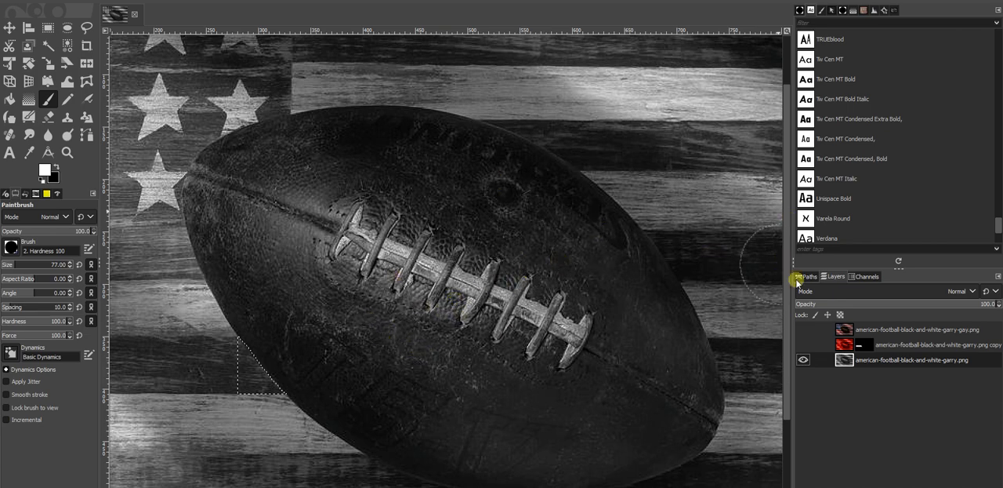
left_click(802, 359)
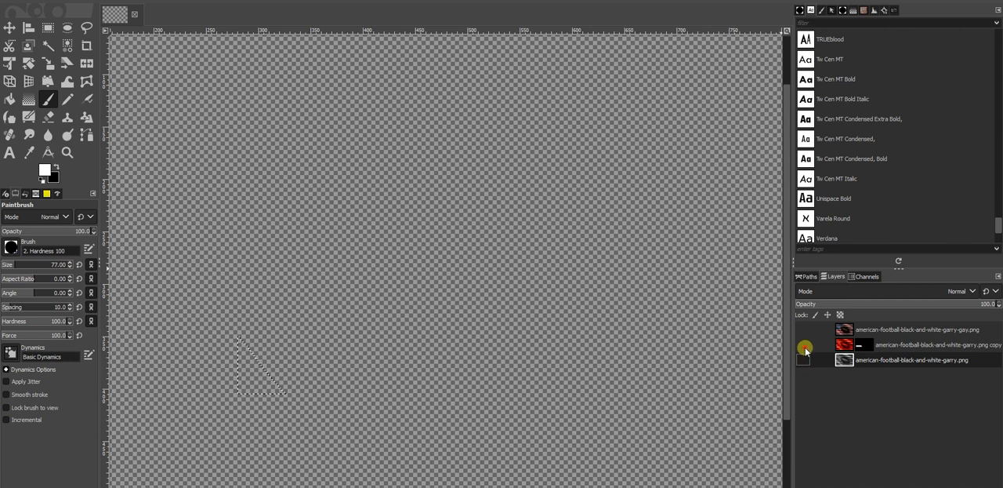
left_click(804, 347)
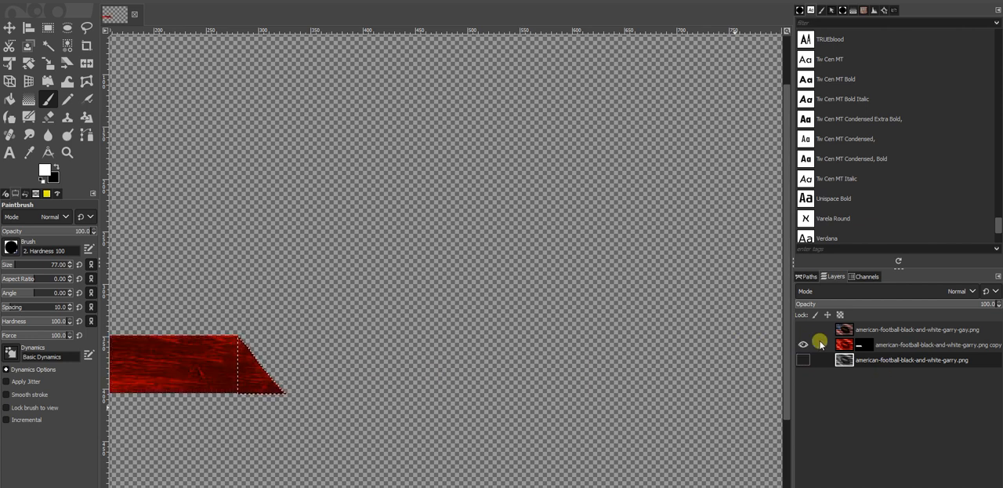
left_click(803, 359)
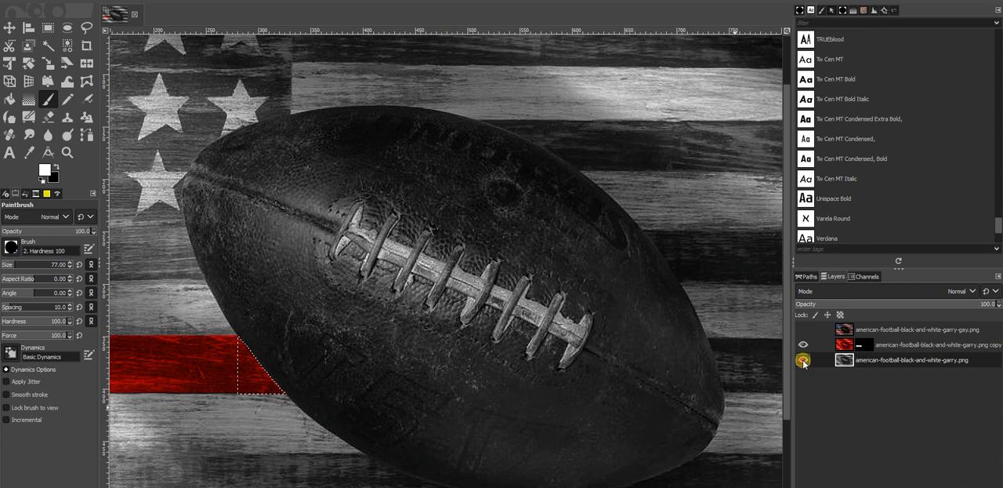
Step: Examine the uncolored star field, stripes and football in the black-and-white photo around the red stripe
scroll(334, 352, "down", 3)
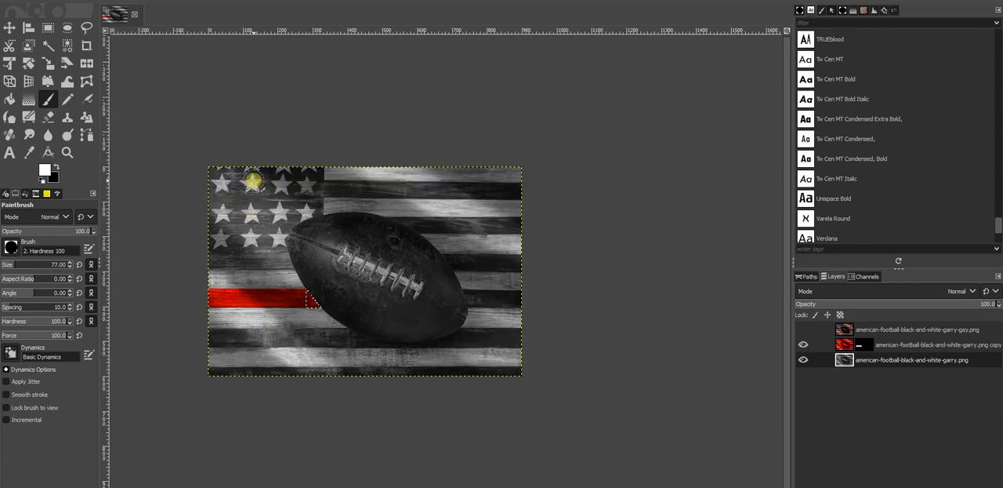
scroll(246, 223, "up", 3)
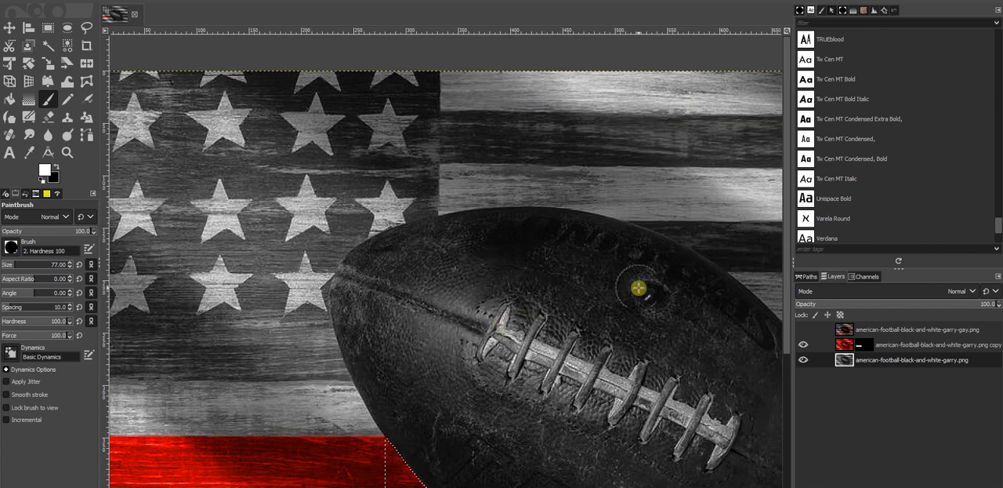
scroll(437, 341, "down", 3)
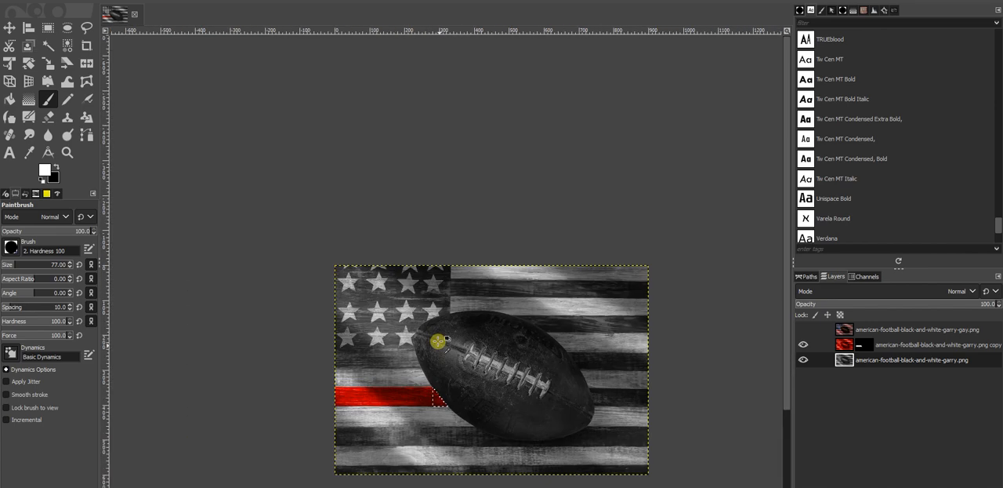
scroll(477, 286, "up", 3)
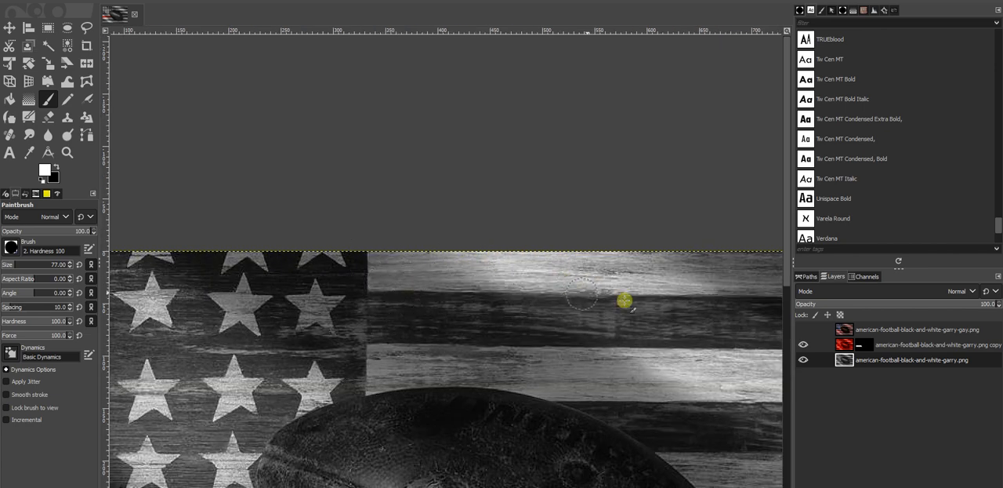
scroll(538, 290, "down", 2)
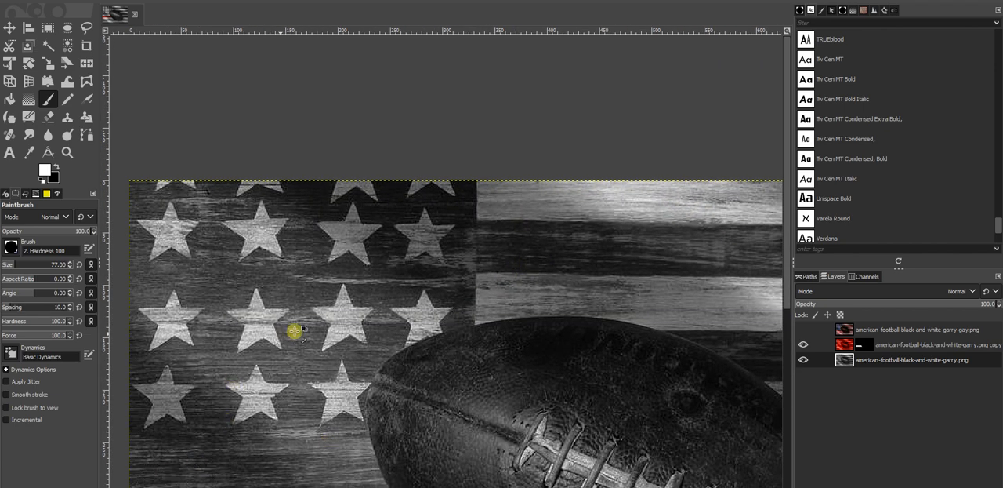
scroll(293, 332, "down", 1)
scroll(465, 258, "up", 3)
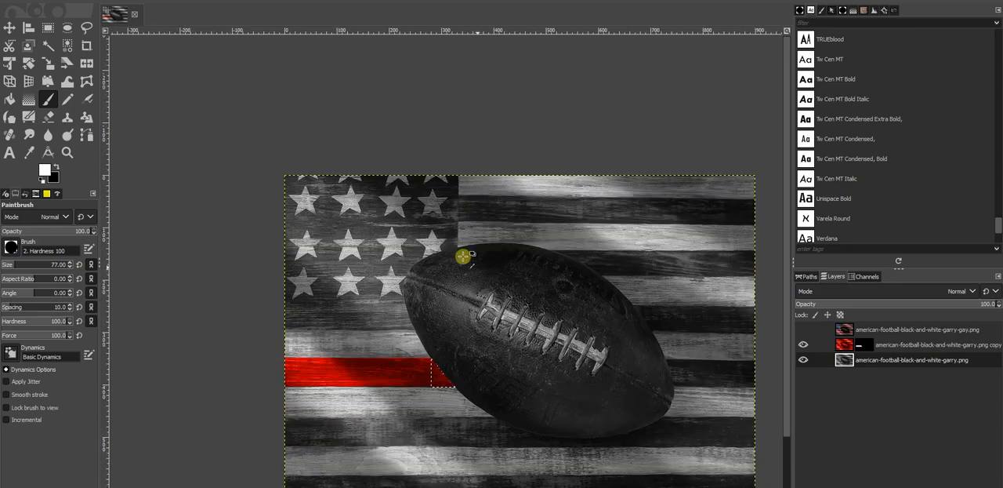
scroll(415, 224, "down", 3)
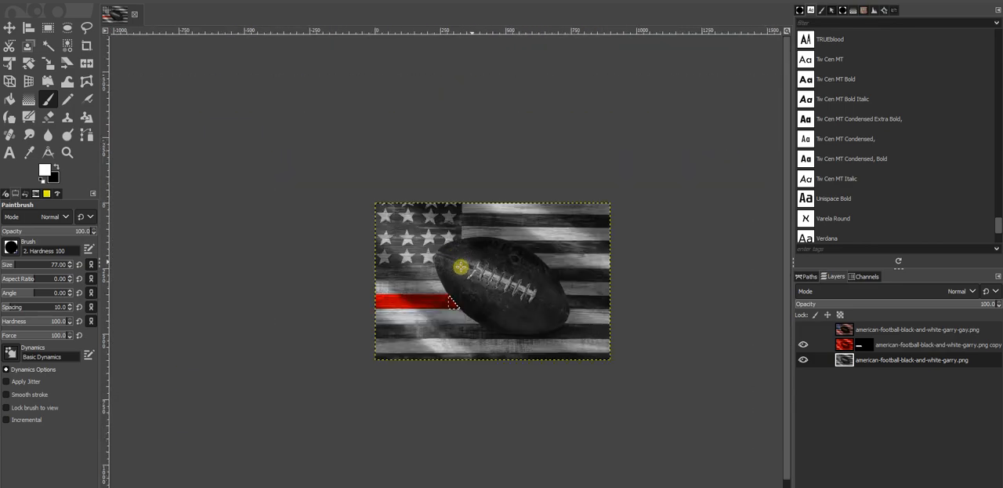
scroll(457, 262, "up", 1)
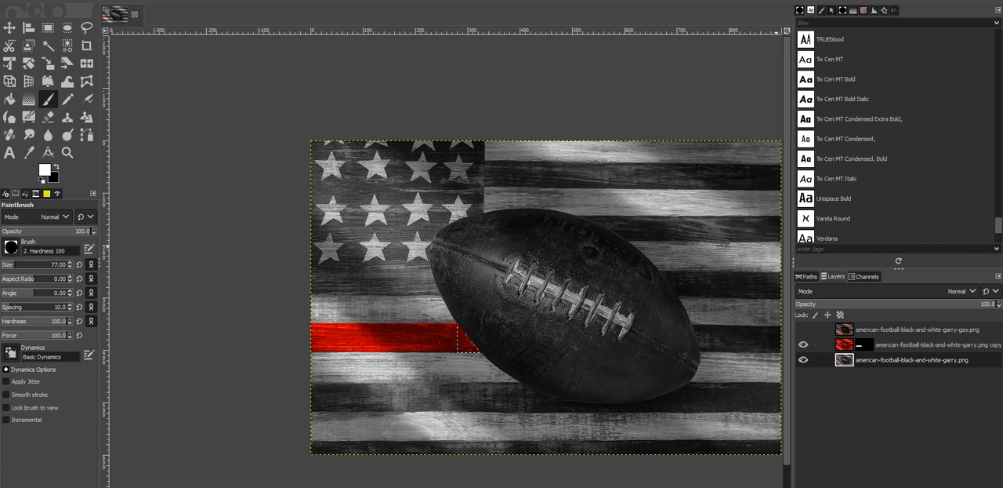
Step: Duplicate the original black-and-white layer and clear the triangular selection with the Rectangle Select tool
key("ctrl+shift+d")
left_click(801, 359)
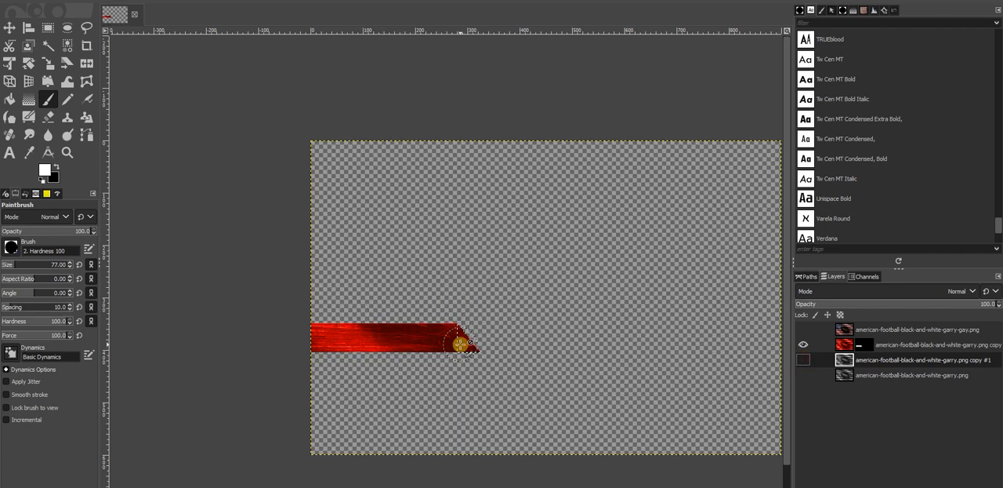
left_click(48, 27)
left_click(411, 241)
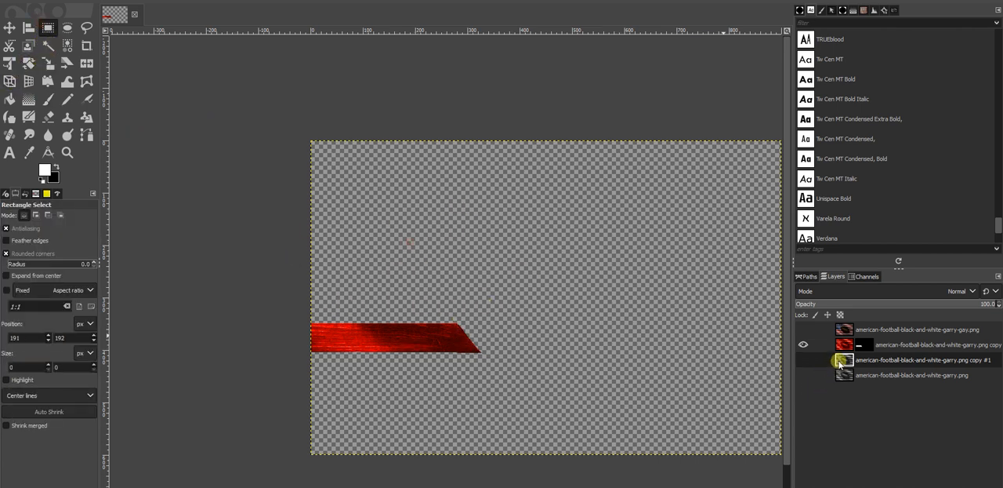
Step: Move the new duplicate directly above the red layer and make both black-and-white layers visible
left_click_drag(841, 363, 844, 343)
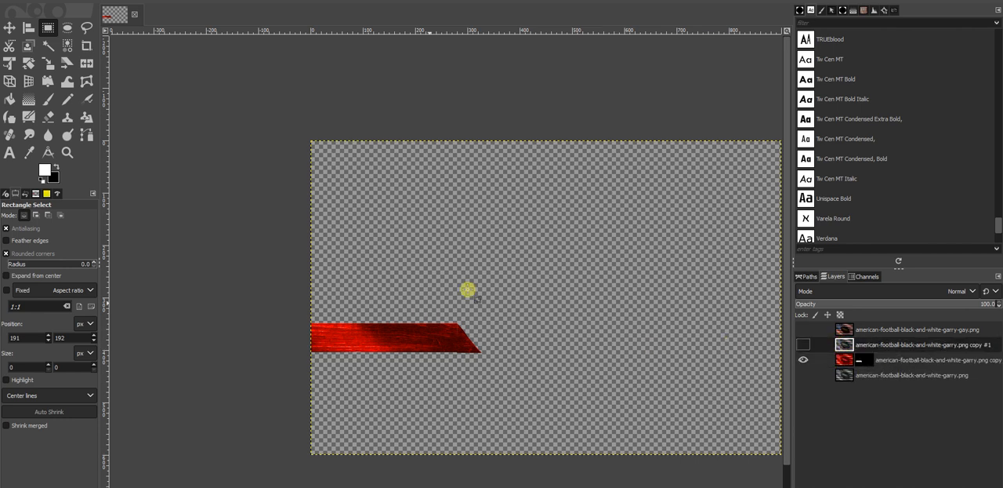
left_click(878, 292)
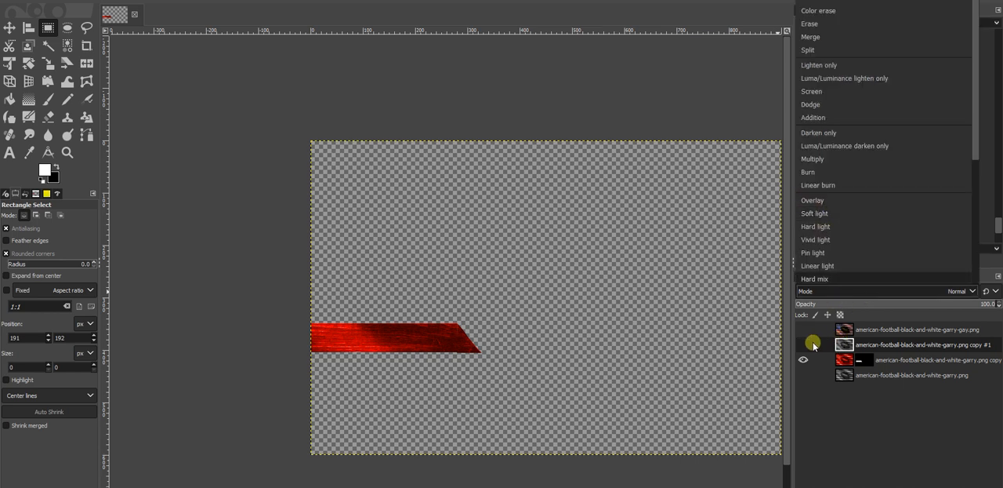
left_click(804, 350)
left_click(803, 346)
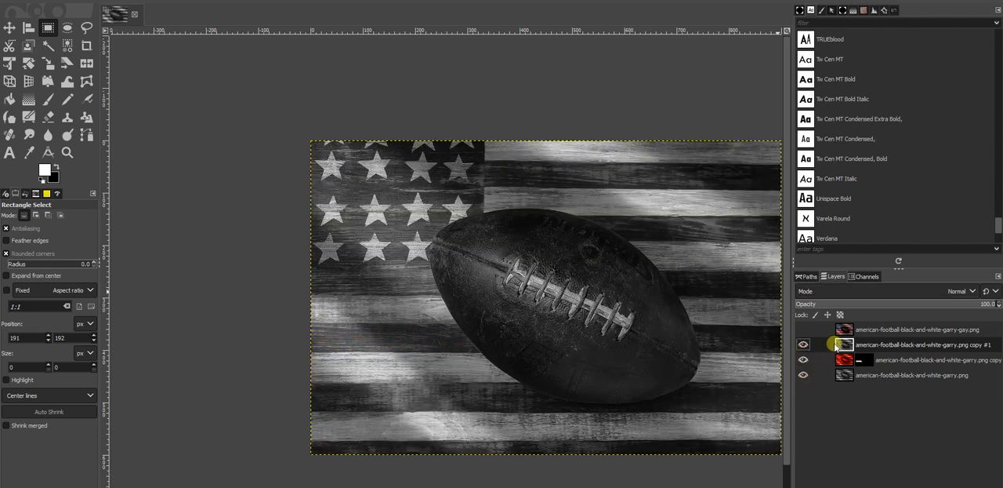
Step: Colorize the new duplicate layer with a saturated blue, 2227c8
left_click(122, 3)
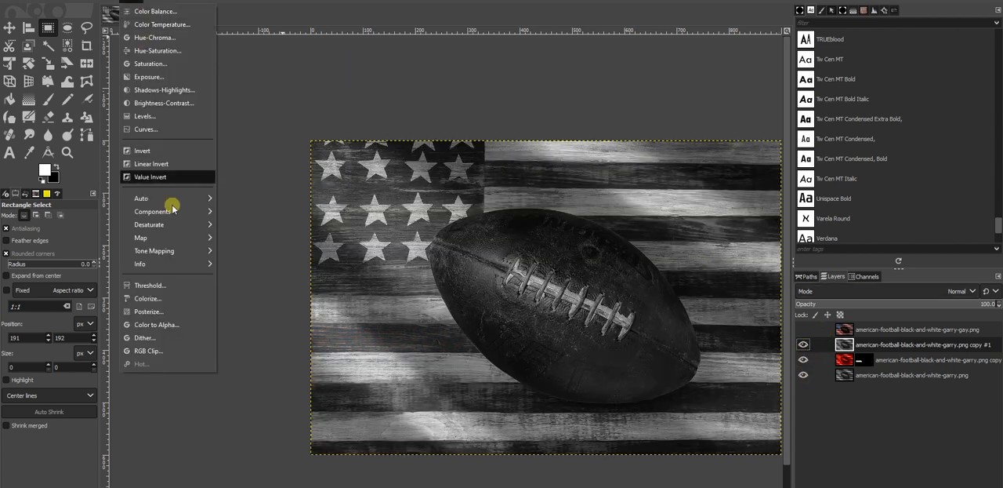
left_click(147, 299)
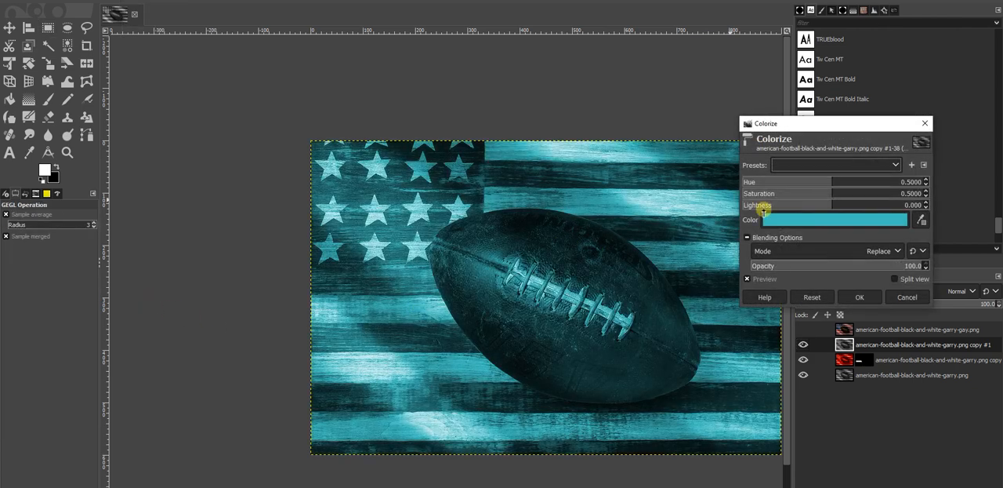
left_click(786, 220)
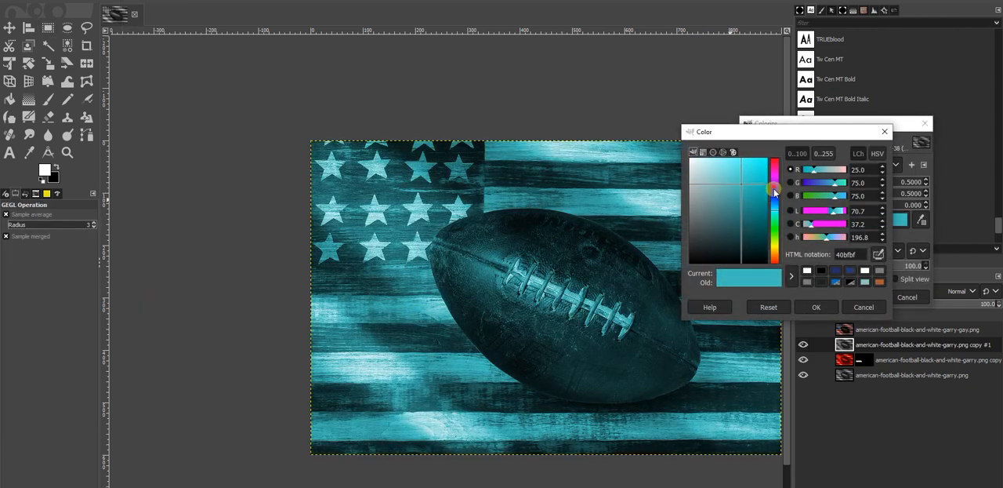
mouse_move(776, 191)
left_mouse_down()
mouse_move(759, 196)
mouse_move(746, 175)
mouse_move(755, 182)
left_mouse_up()
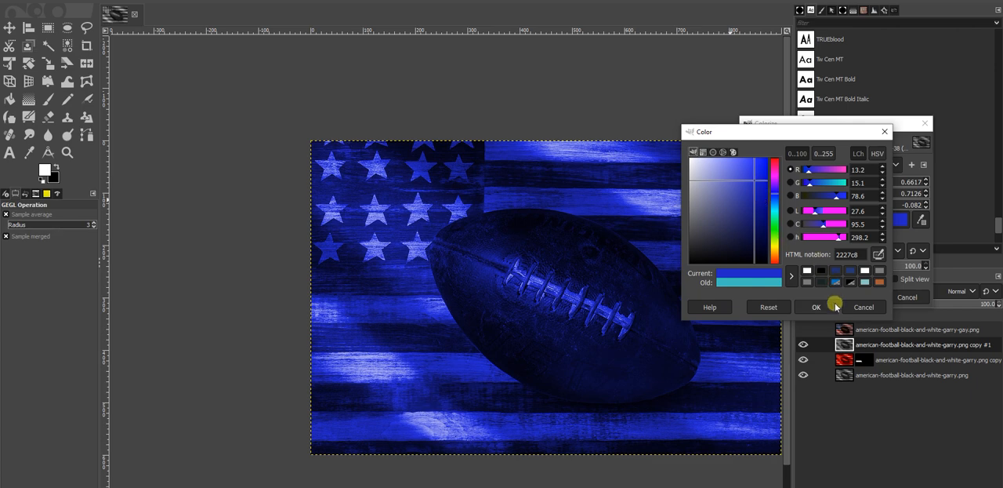
left_click(836, 307)
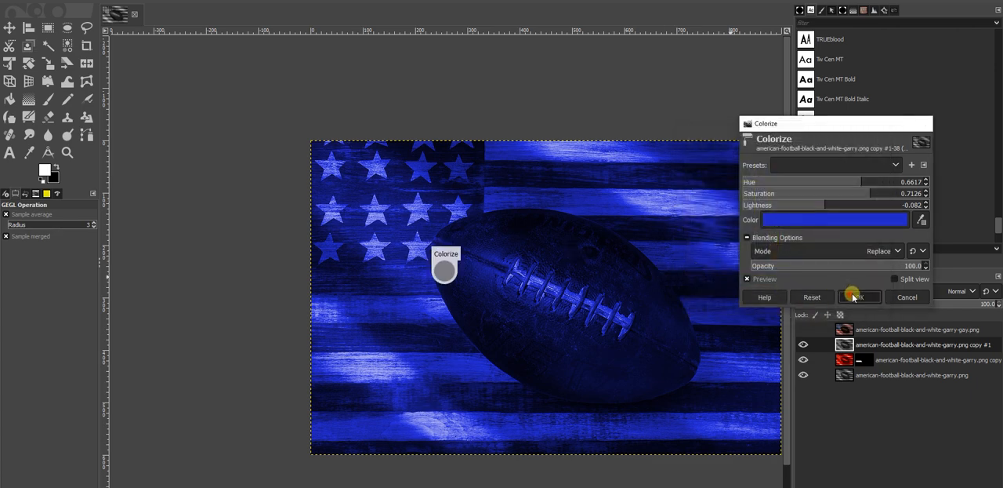
left_click(850, 294)
Step: Sample the star field's dark blue (1f2f5f) from the finished colored layer as the foreground color and hide that layer again
left_click(839, 330)
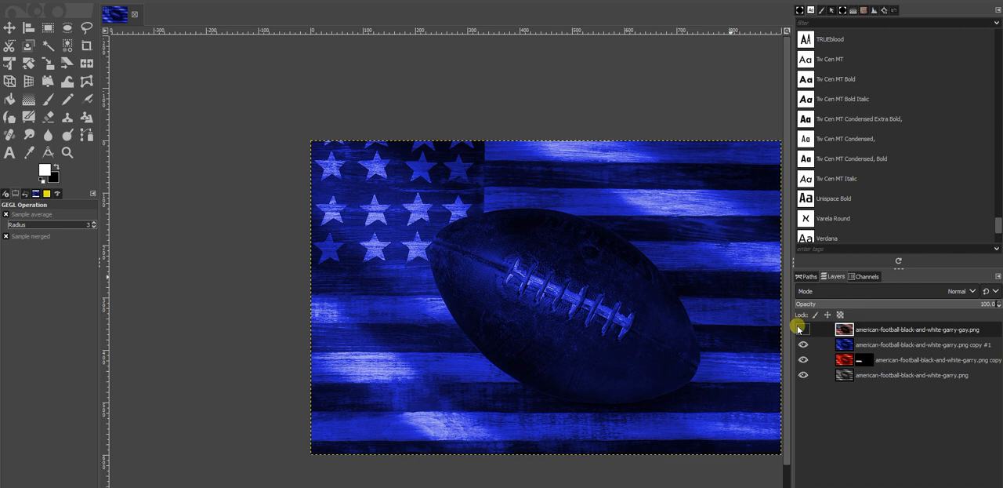
left_click(801, 328)
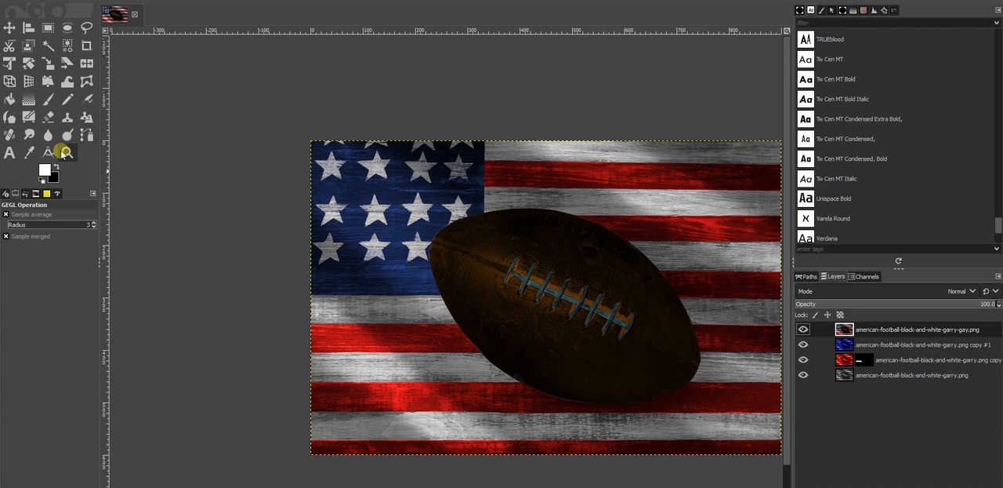
left_click(29, 152)
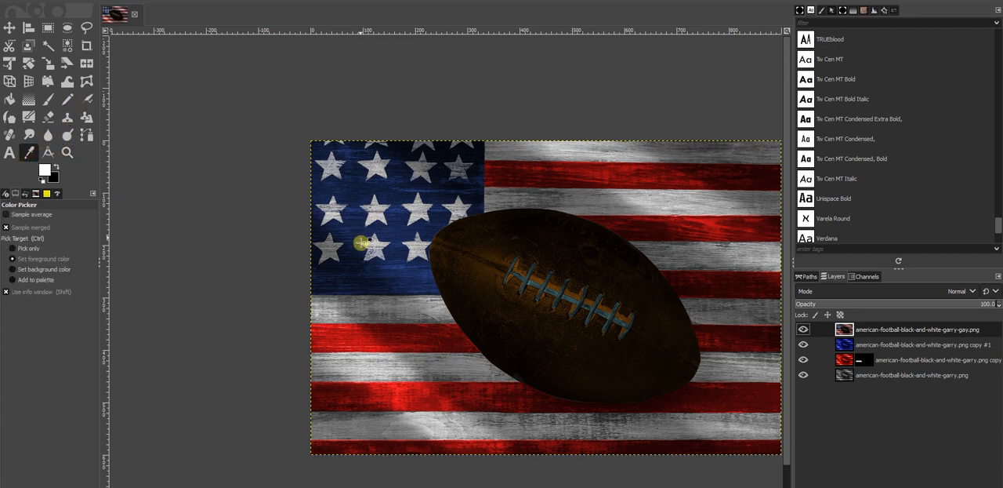
left_click(390, 234)
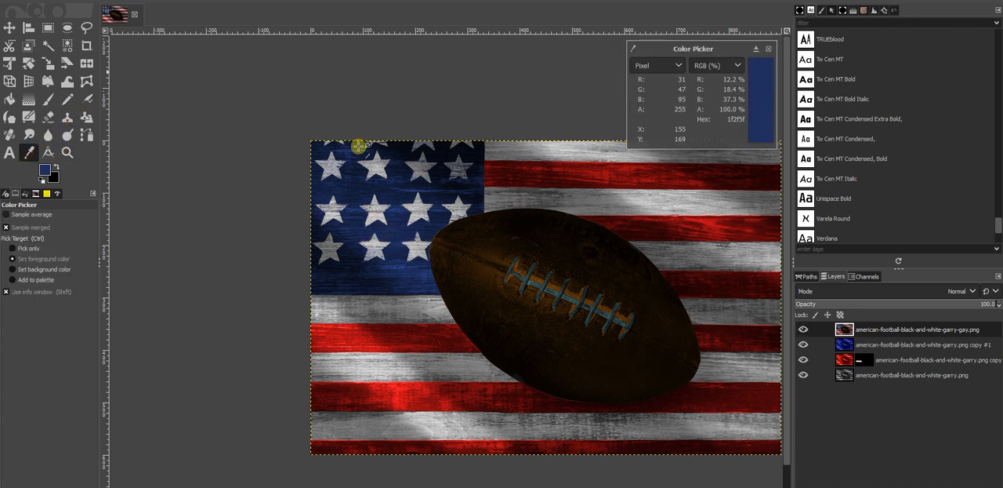
left_click(768, 50)
left_click(803, 330)
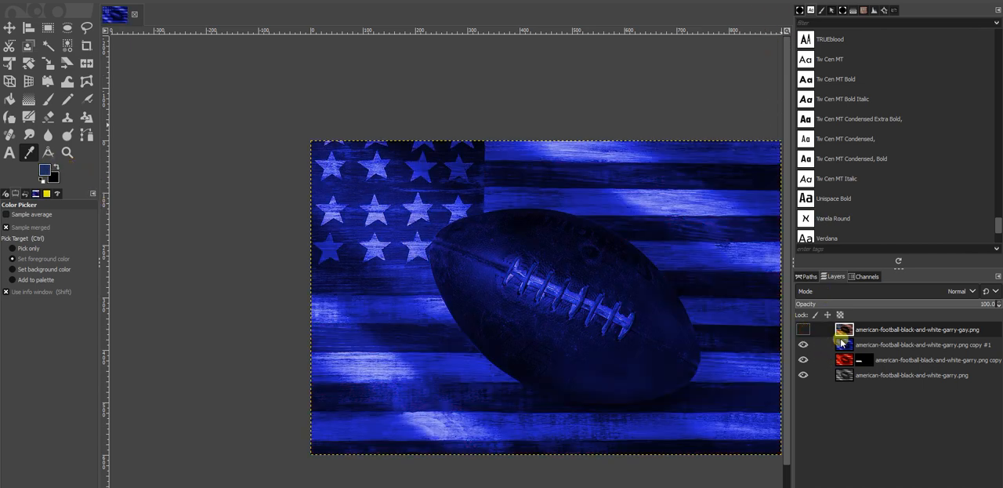
Step: Colorize the blue duplicate layer again with the sampled dark blue, 1f2f5f
left_click(841, 344)
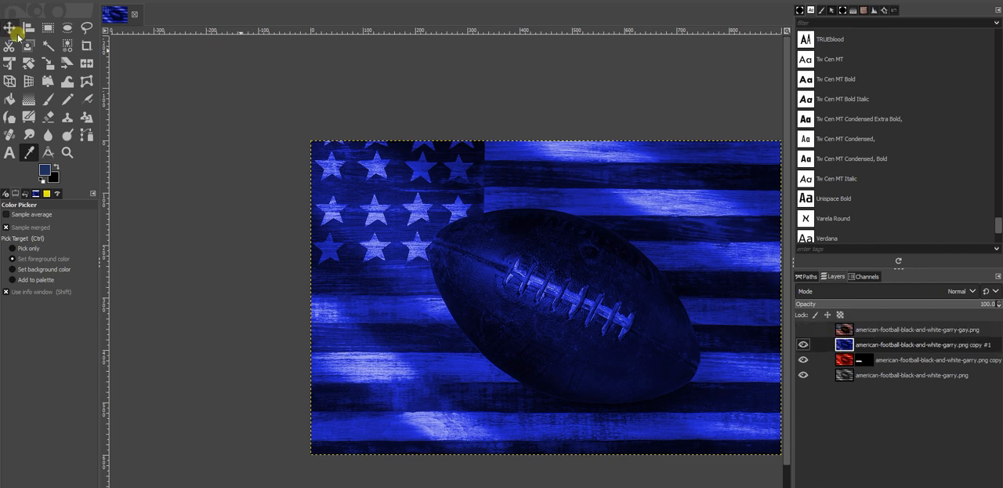
left_click(110, 1)
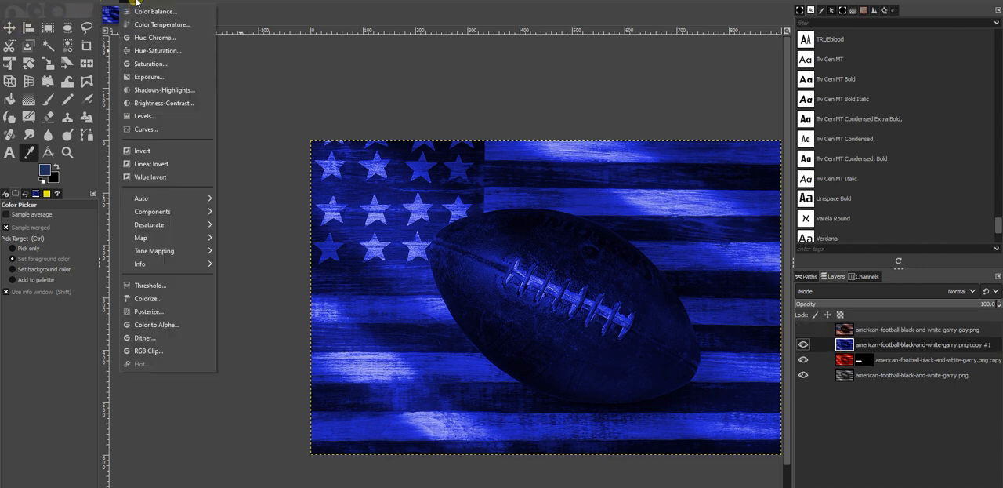
left_click(147, 296)
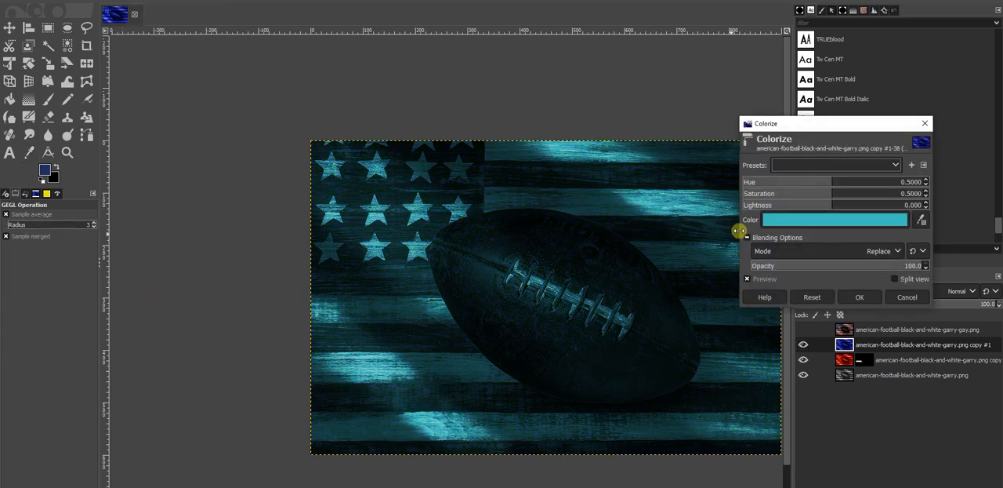
left_click(786, 222)
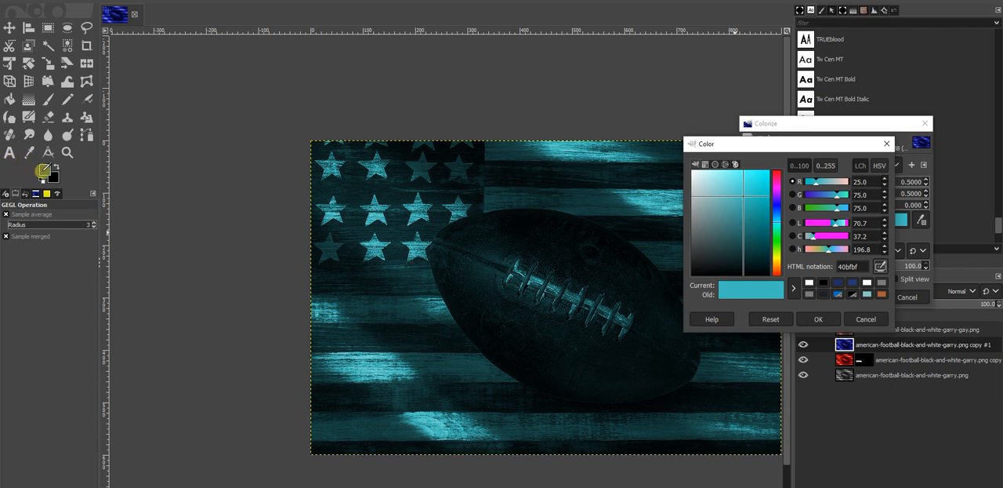
left_click(47, 168)
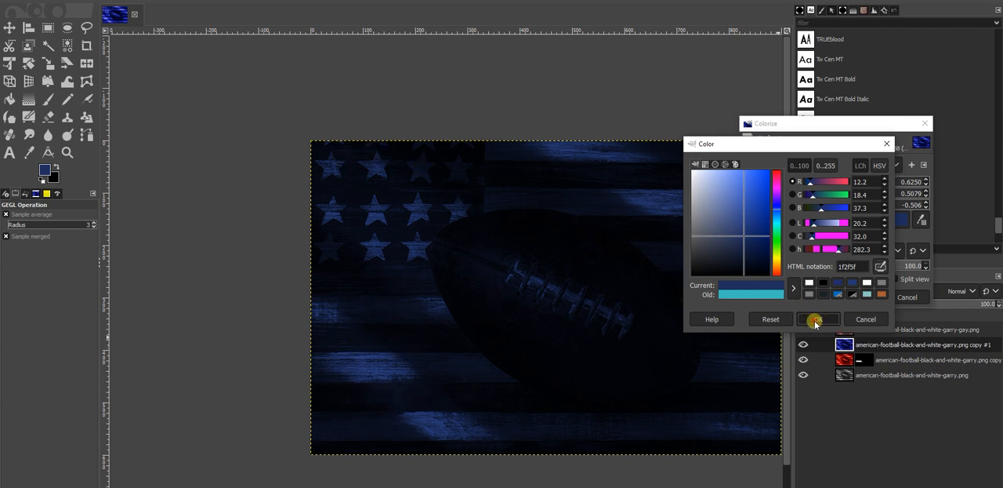
left_click(815, 320)
left_click(860, 299)
Step: Add a layer mask to the dark blue layer, initialized to White (full opacity) with Invert mask enabled
left_click(841, 345)
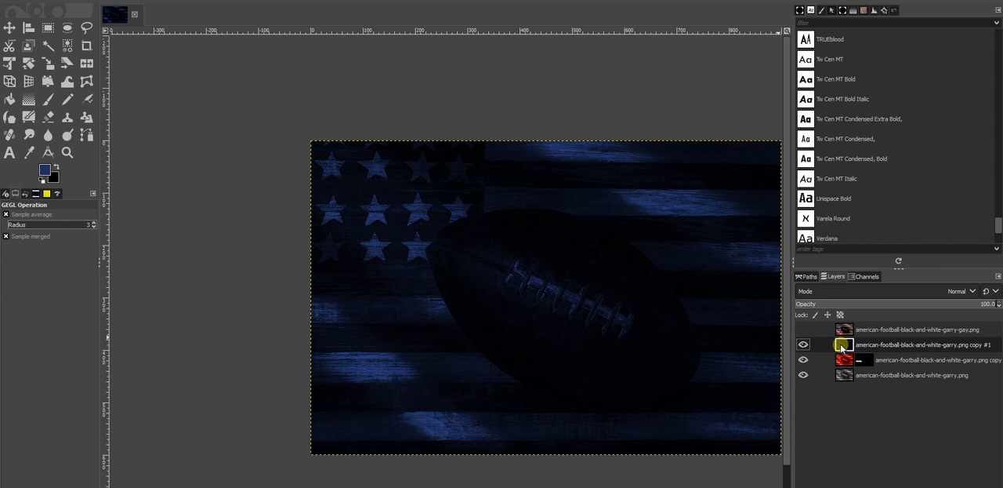
right_click(841, 346)
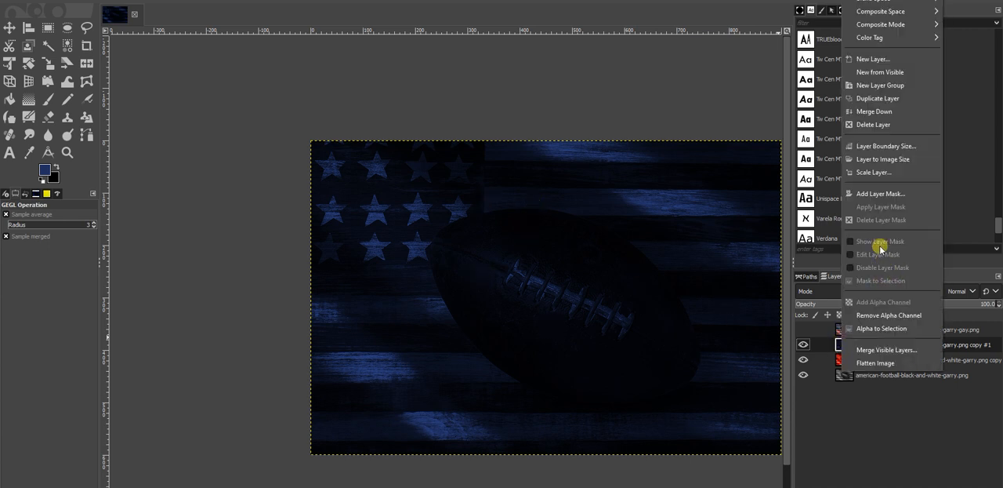
left_click(878, 193)
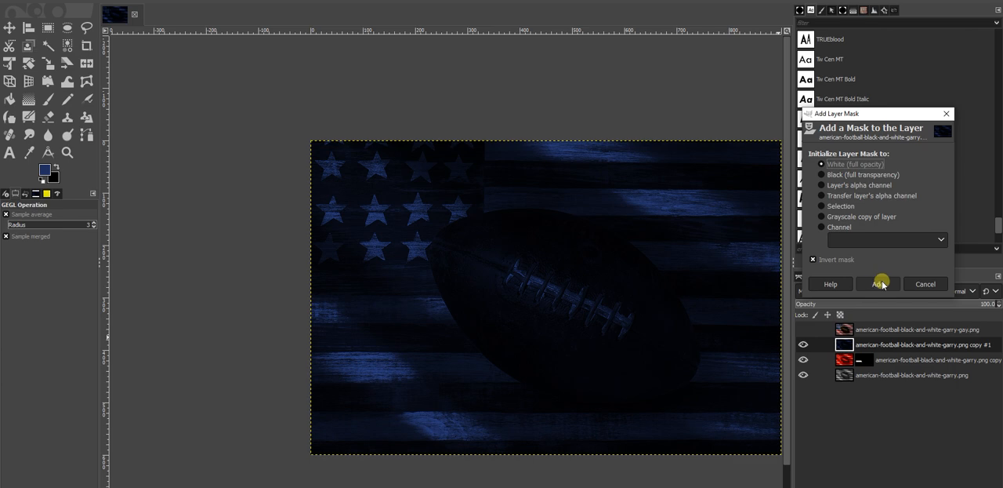
left_click(879, 283)
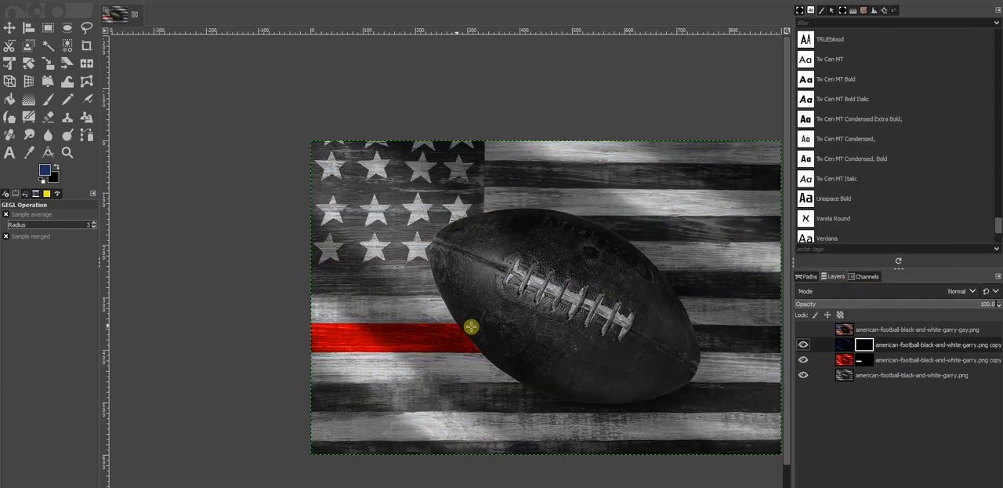
Step: Toggle the original black-and-white layer's visibility off and on to examine what the masked layers above it show
left_click(803, 376)
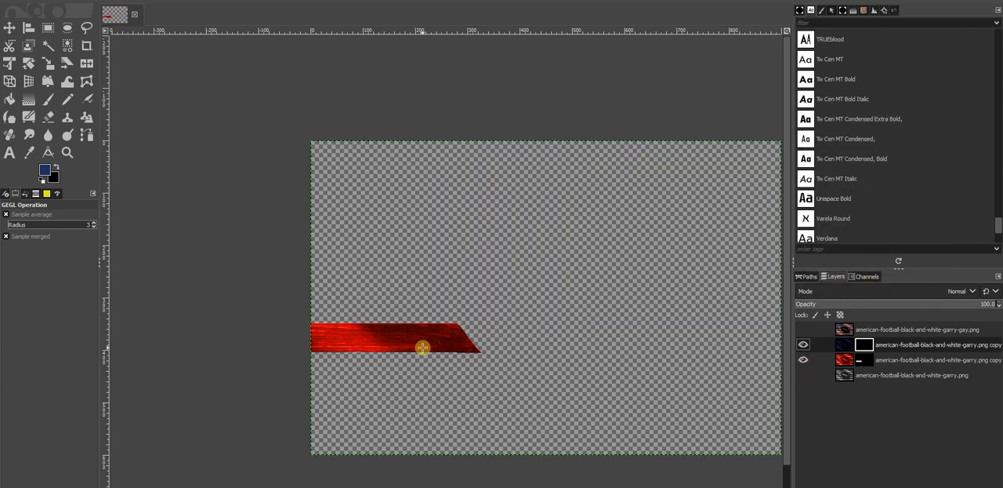
left_click(801, 375)
left_click(842, 380)
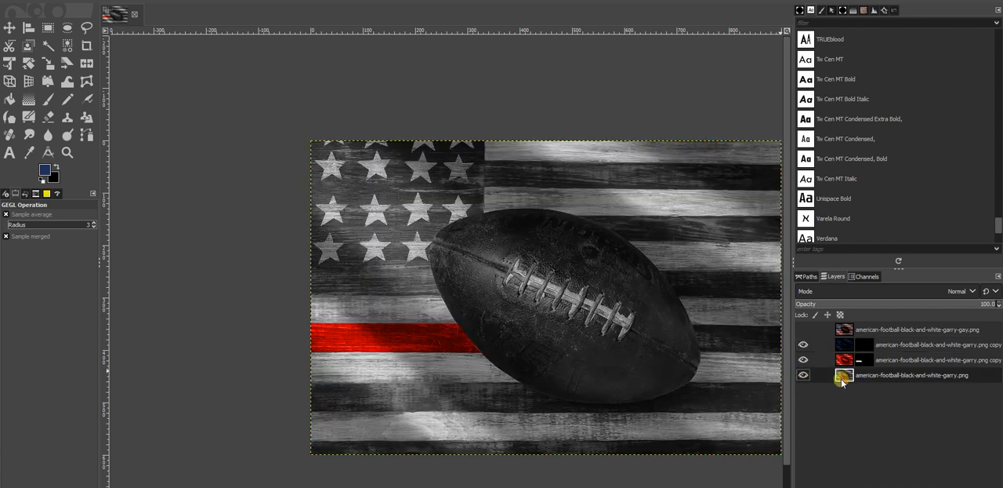
left_click(804, 374)
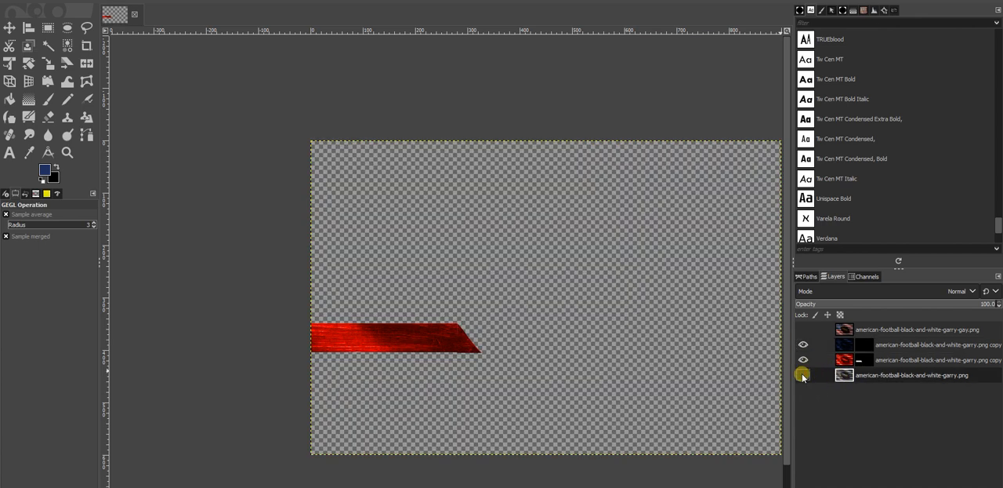
left_click(802, 374)
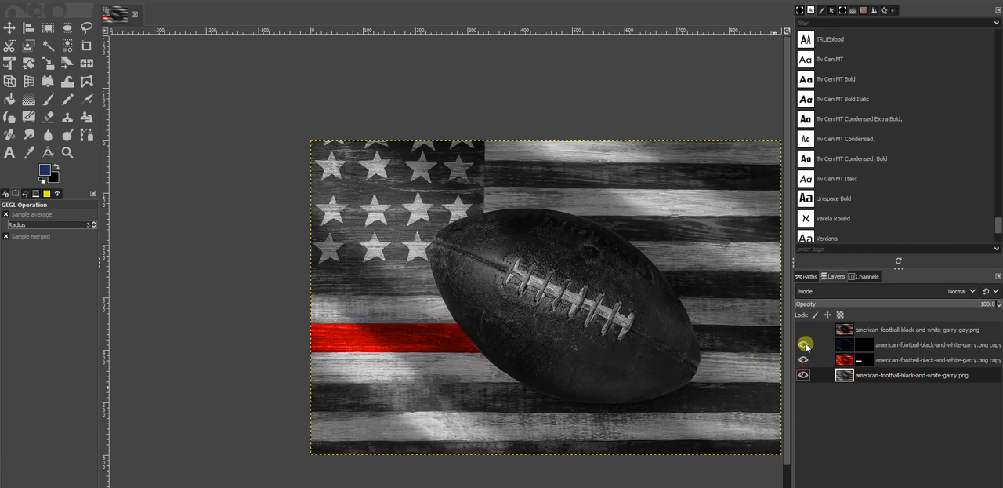
Step: Activate the dark blue layer's mask and draw a rectangular selection of about 335 × 296 px around the flag's star field
left_click(863, 344)
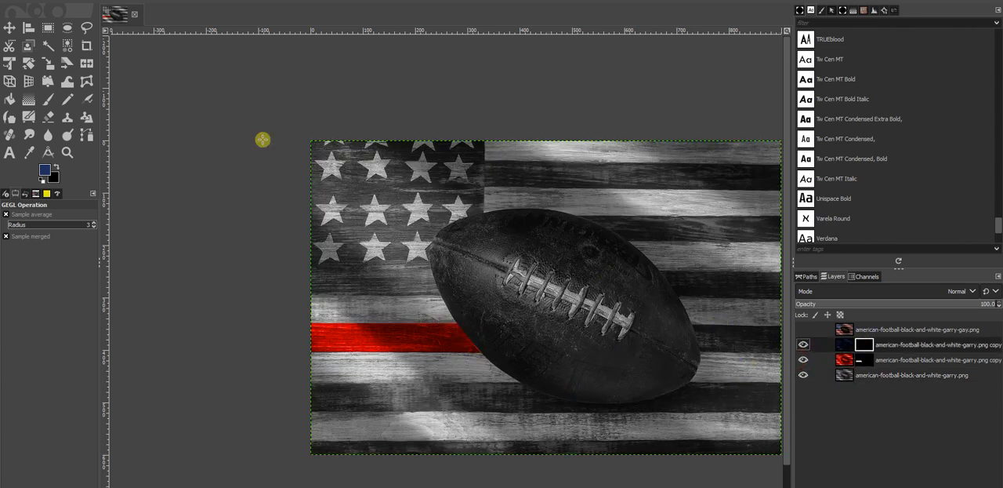
scroll(259, 129, "up", 2)
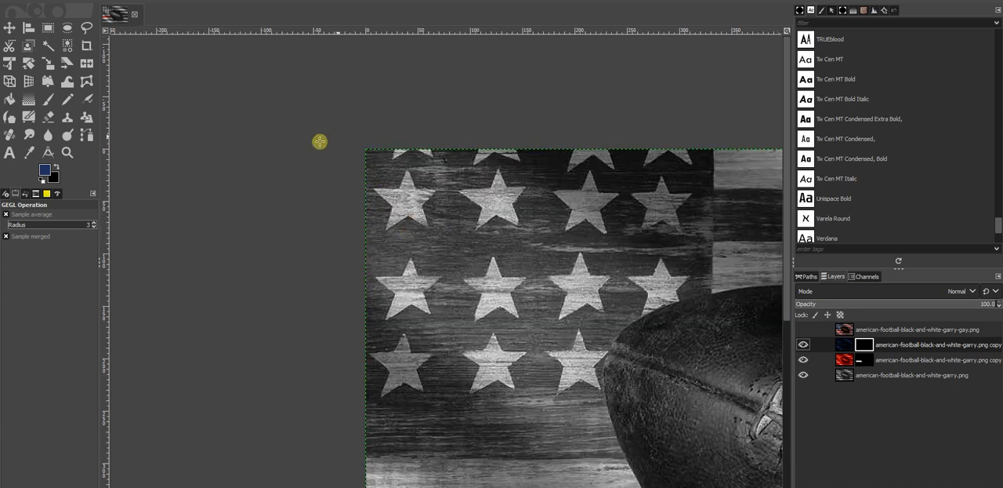
left_click(47, 27)
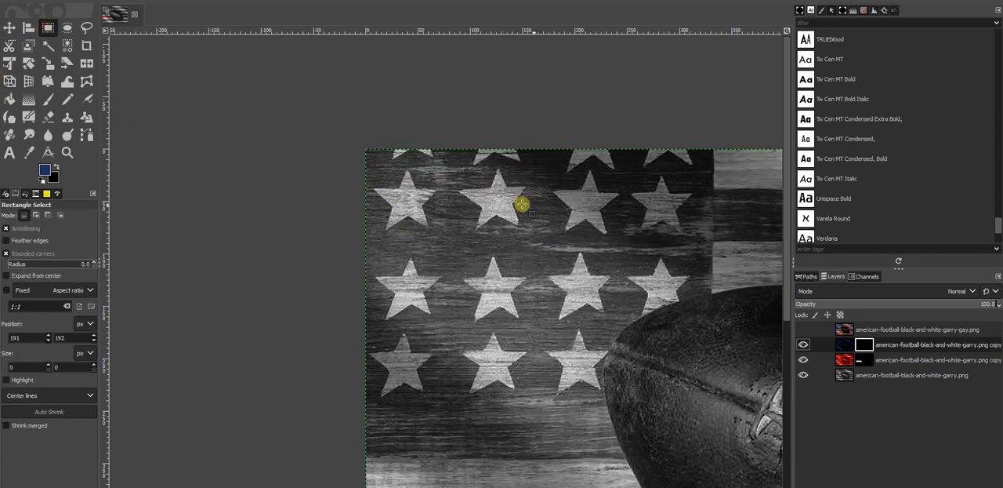
left_click_drag(362, 148, 713, 459)
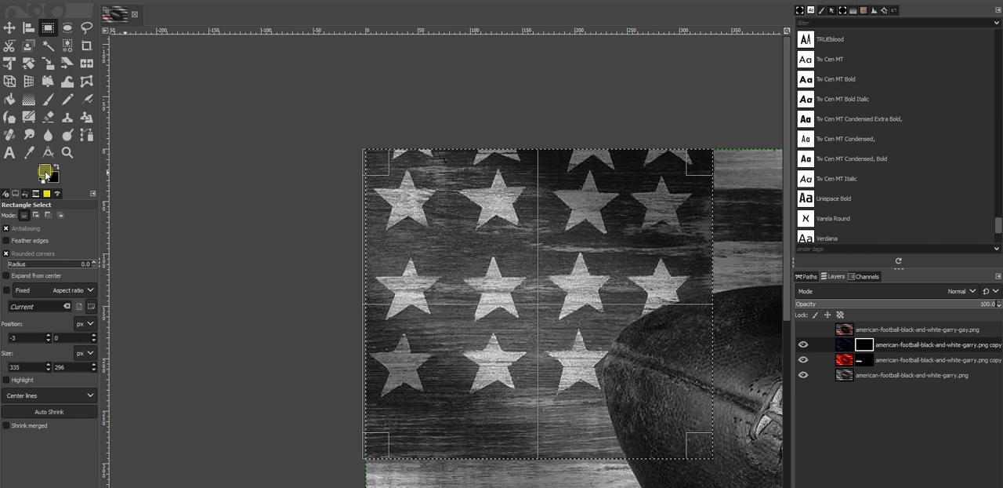
Step: Paint the whole selected star field white on the dark blue layer's mask with the Paintbrush, enlarging the brush to 227
left_click(48, 99)
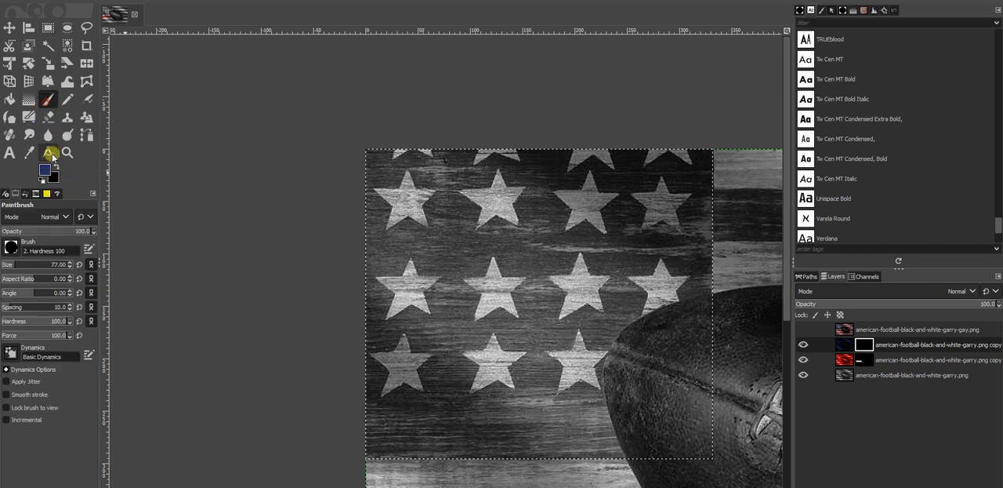
left_click(43, 181)
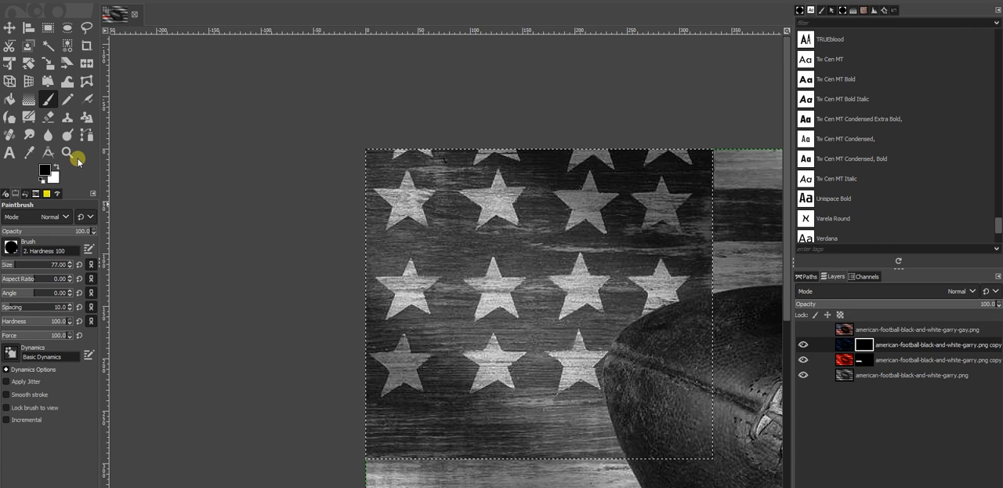
left_click(56, 167)
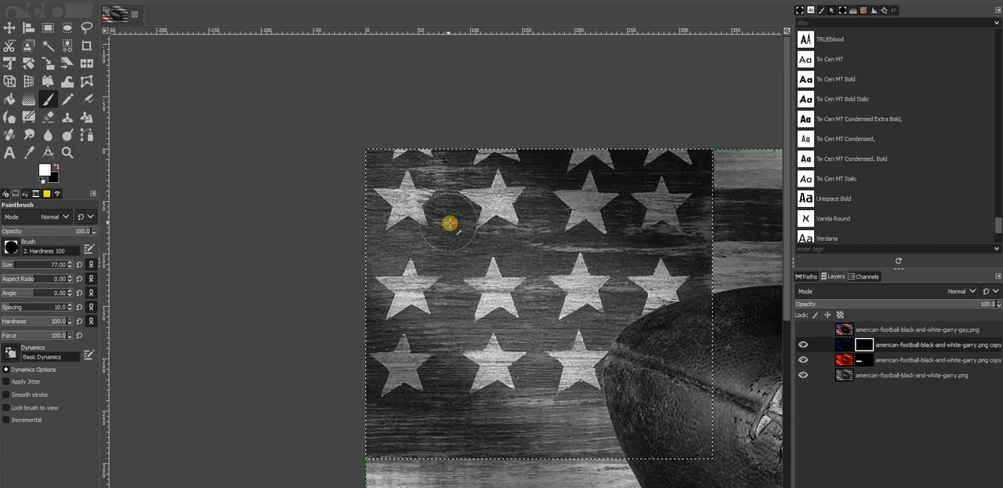
mouse_move(449, 223)
left_mouse_down()
mouse_move(430, 228)
mouse_move(406, 159)
mouse_move(685, 165)
mouse_move(577, 157)
mouse_move(687, 190)
mouse_move(721, 296)
mouse_move(710, 450)
mouse_move(701, 450)
mouse_move(693, 368)
mouse_move(666, 358)
mouse_move(672, 264)
mouse_move(564, 220)
mouse_move(569, 202)
mouse_move(510, 231)
mouse_move(385, 249)
mouse_move(369, 193)
mouse_move(385, 297)
mouse_move(385, 439)
mouse_move(566, 460)
mouse_move(650, 426)
mouse_move(632, 394)
mouse_move(618, 297)
mouse_move(586, 252)
mouse_move(536, 220)
mouse_move(544, 386)
left_mouse_up()
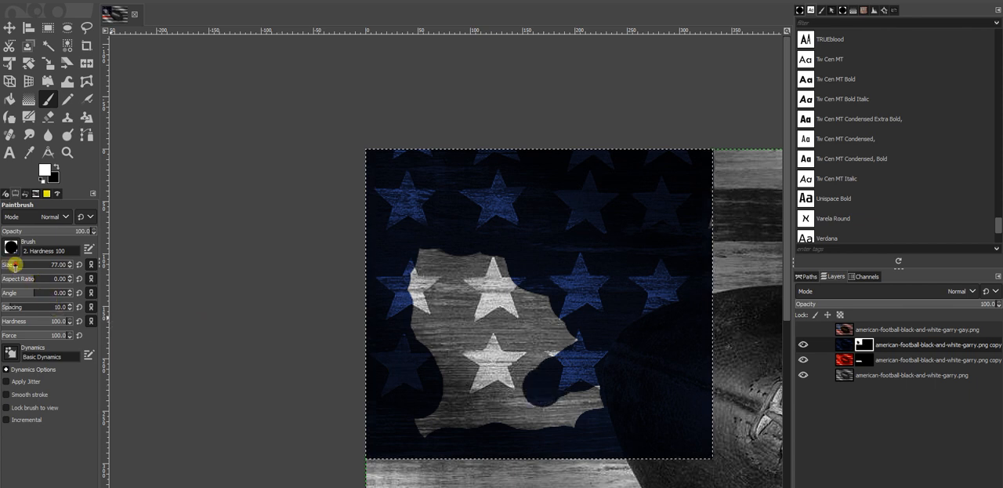
left_click_drag(14, 267, 52, 265)
mouse_move(386, 251)
left_mouse_down()
mouse_move(414, 269)
mouse_move(429, 441)
mouse_move(554, 421)
mouse_move(560, 327)
mouse_move(578, 348)
mouse_move(569, 376)
left_mouse_up()
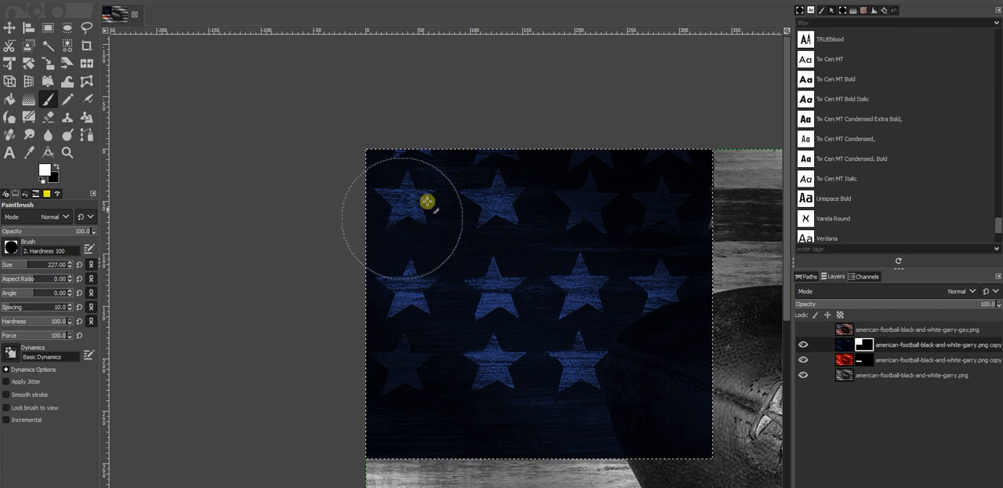
Step: Trace the football's edge with the Paths tool, from the star field's lower border around the ball's tip to past its right border
left_click(85, 131)
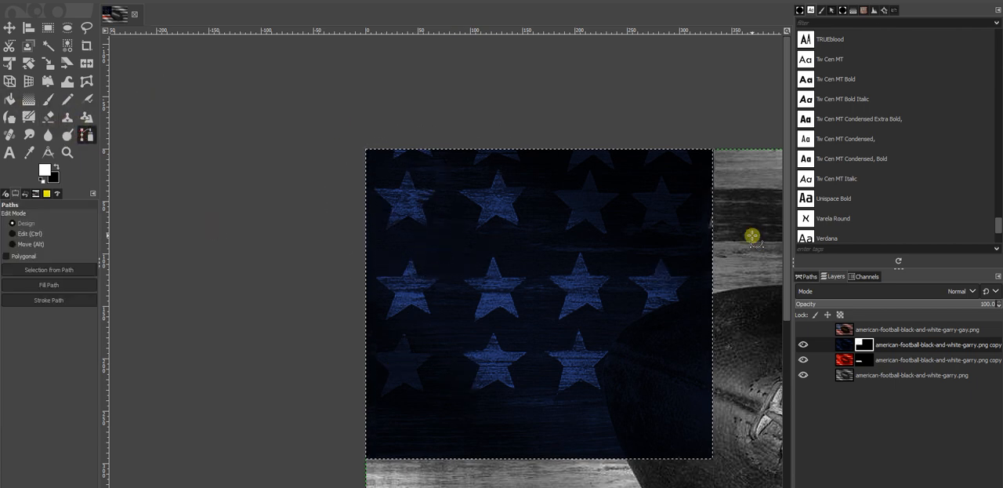
scroll(612, 275, "up", 4)
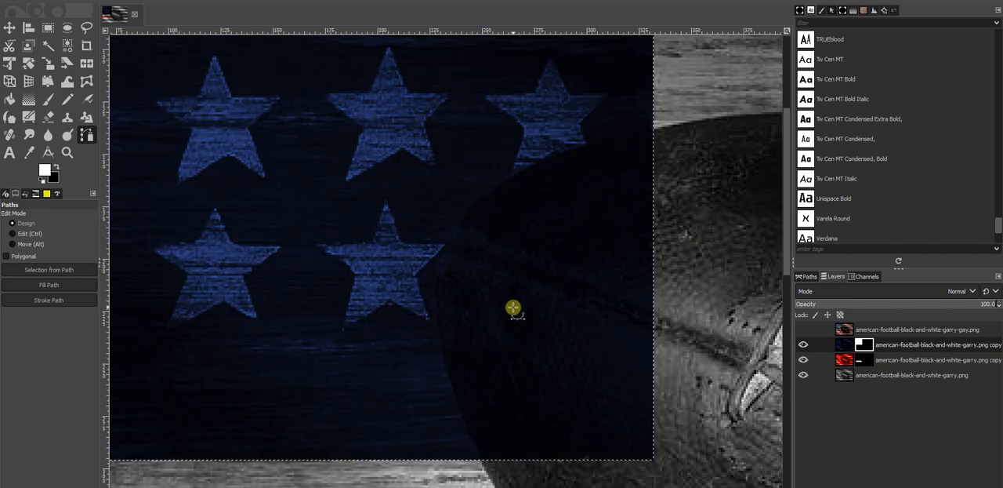
scroll(514, 308, "up", 2)
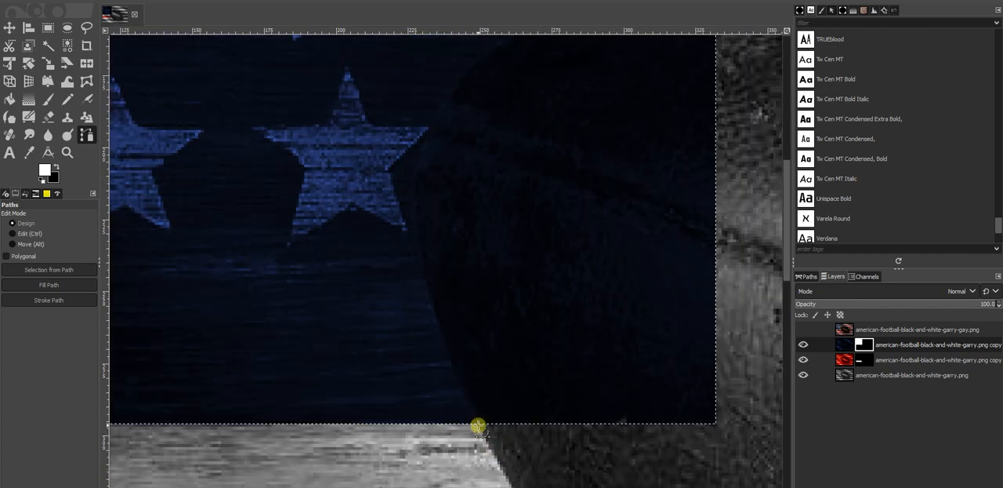
left_click_drag(477, 421, 454, 360)
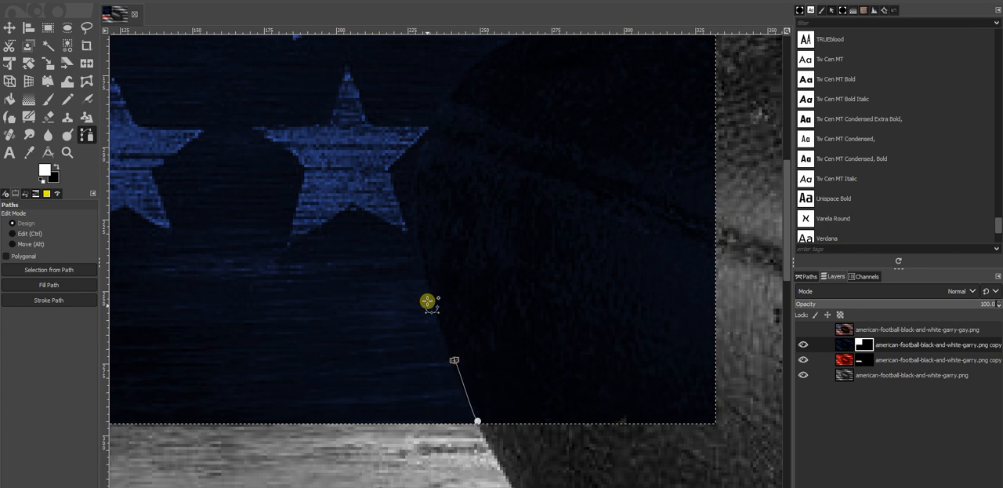
left_click(426, 290)
left_click_drag(413, 213, 412, 178)
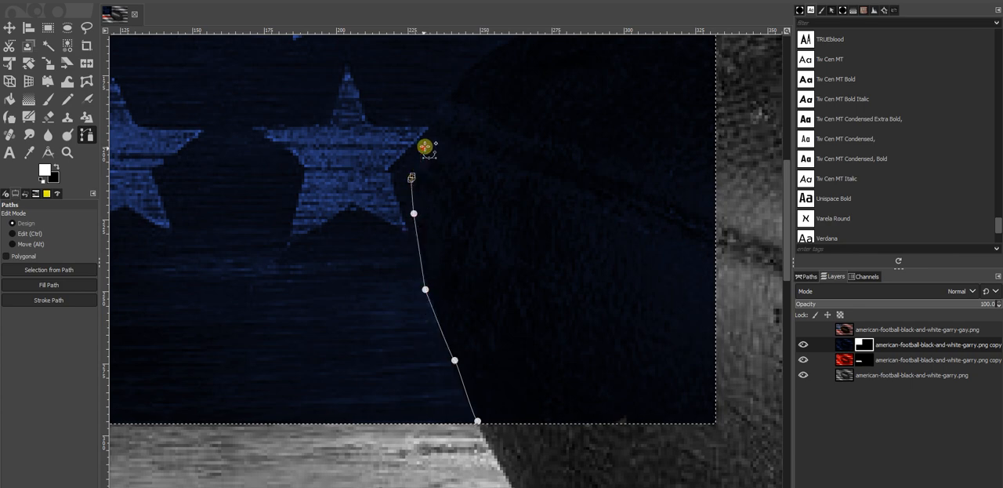
left_click(425, 148)
left_click(438, 111)
scroll(436, 174, "up", 3)
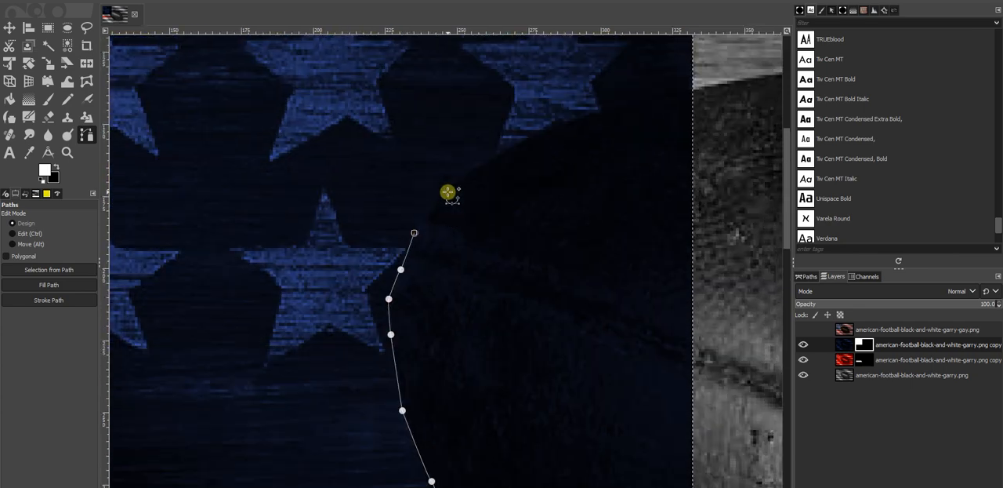
left_click(488, 159)
left_click(532, 131)
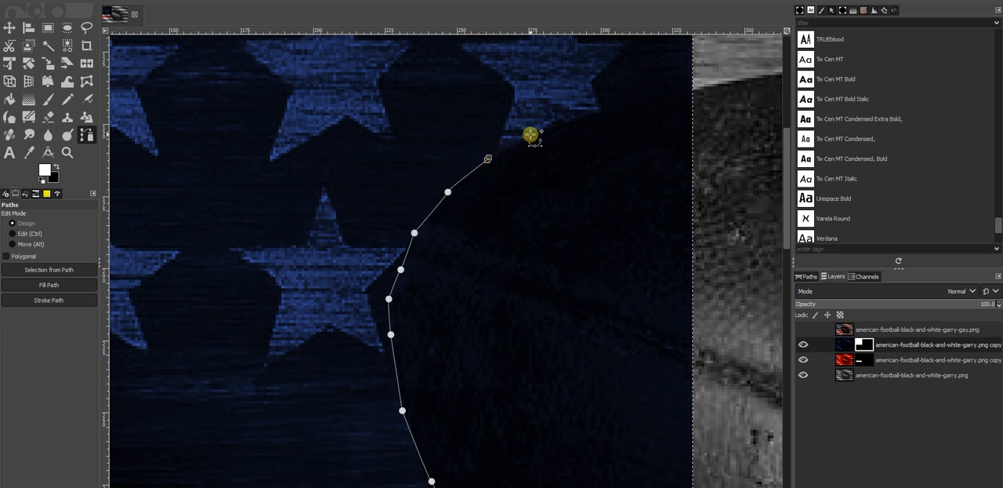
left_click(585, 111)
left_click(626, 100)
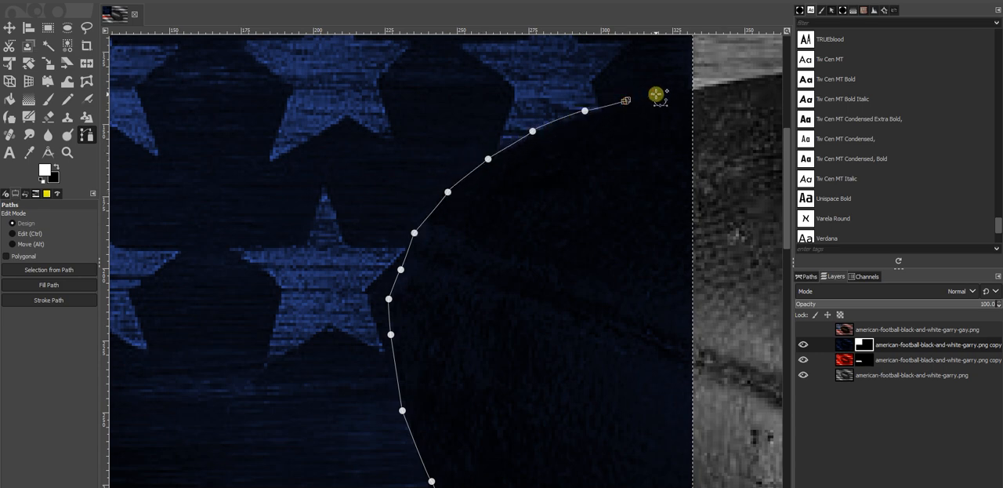
left_click(659, 92)
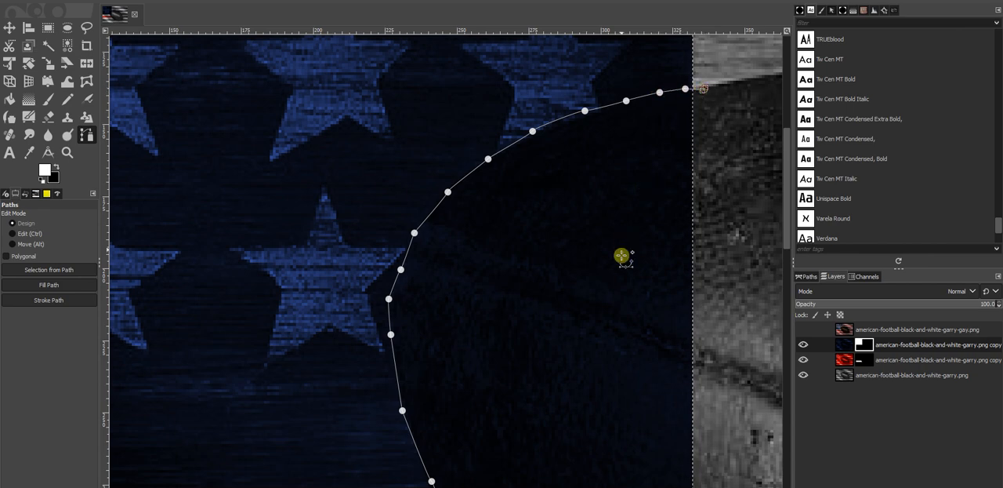
Step: Close the path around the part of the football overlapping the star field and convert it to a selection
scroll(620, 255, "down", 4)
scroll(572, 228, "right", 3)
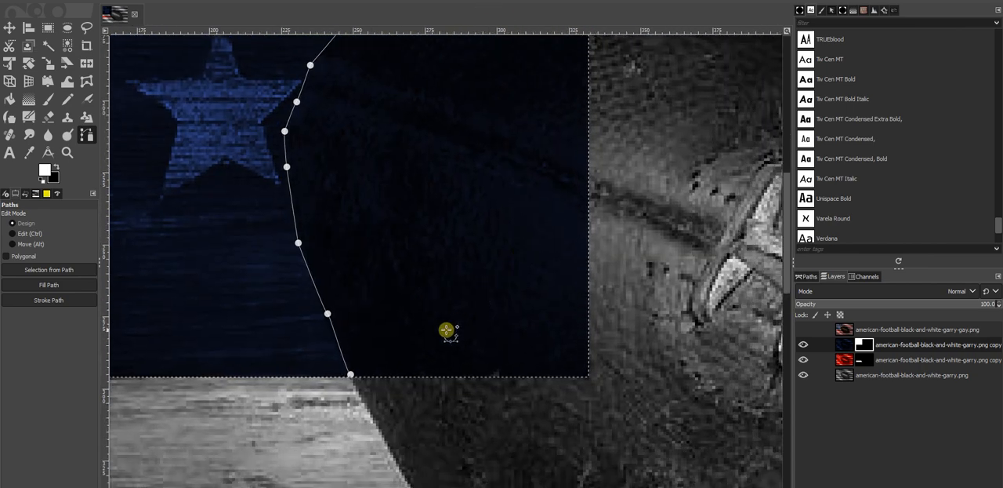
left_click(613, 370)
left_click(533, 418)
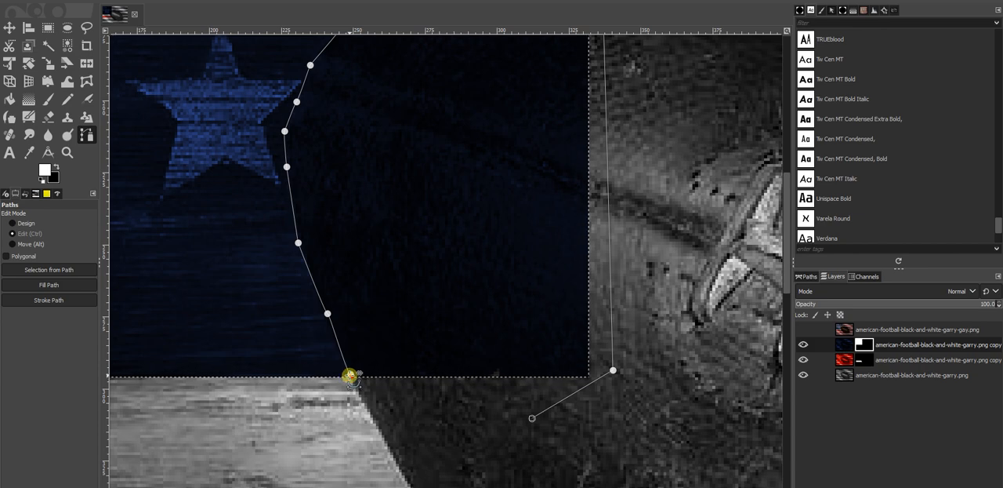
left_click(350, 376, "ctrl")
left_click(43, 271)
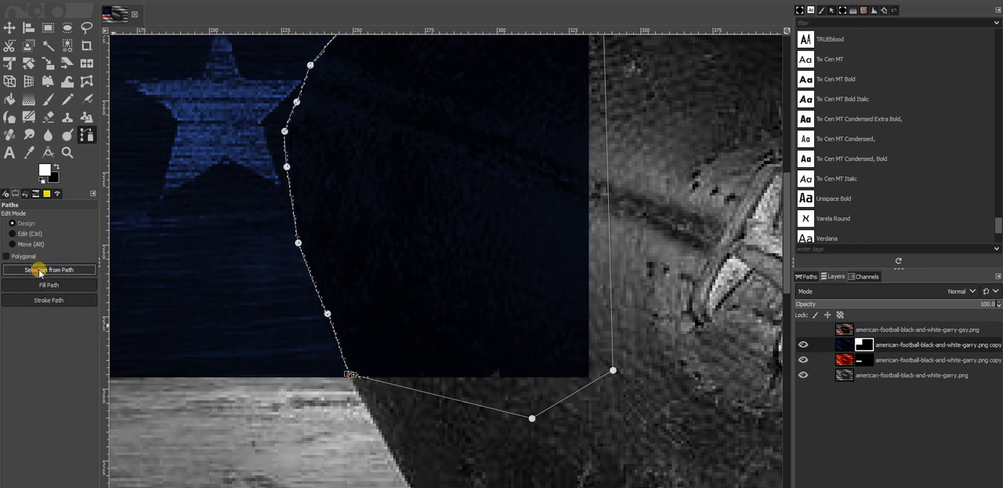
scroll(333, 291, "down", 2)
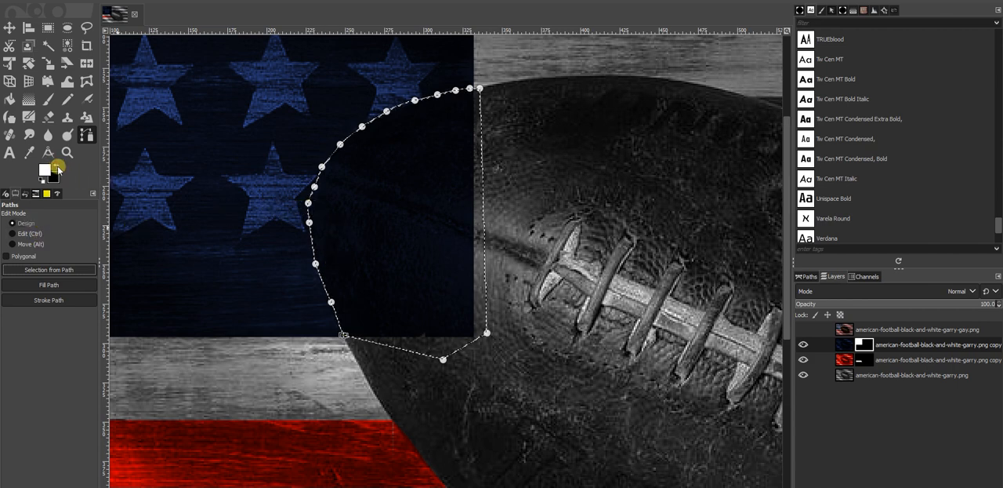
Step: Paint the selected football area black on the dark blue layer's mask with the Paintbrush to remove the blue from the ball
left_click(52, 160)
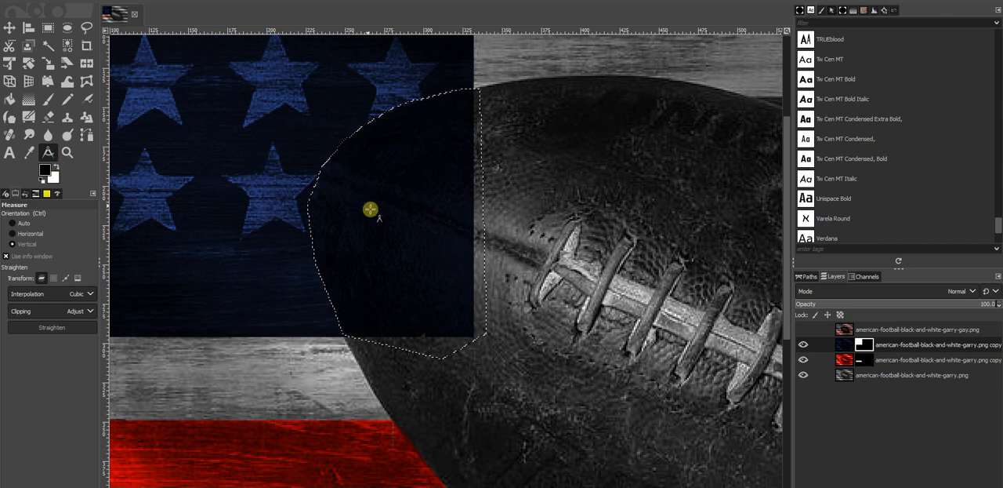
left_click(48, 99)
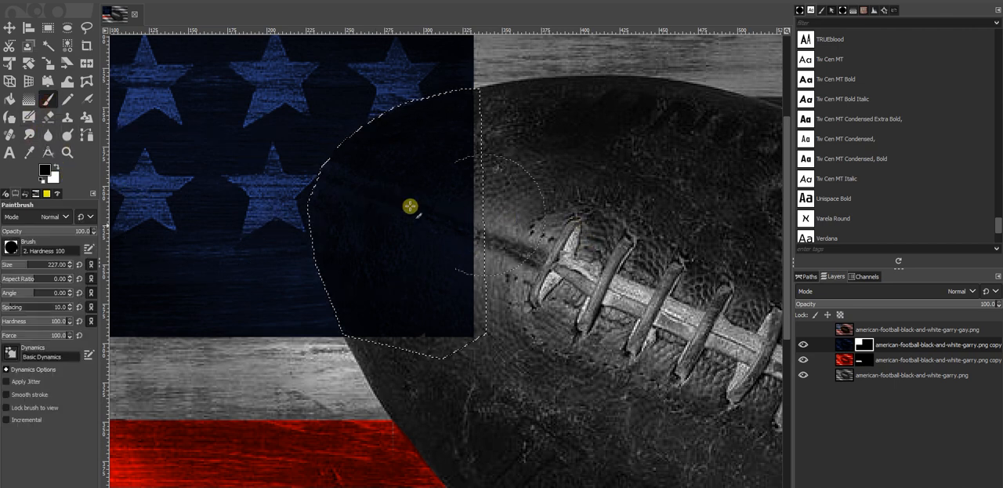
mouse_move(410, 206)
left_mouse_down()
mouse_move(380, 227)
mouse_move(364, 209)
mouse_move(365, 253)
mouse_move(391, 225)
mouse_move(383, 206)
mouse_move(451, 41)
mouse_move(363, 143)
mouse_move(343, 208)
mouse_move(352, 140)
mouse_move(311, 249)
left_mouse_up()
scroll(312, 309, "up", 5)
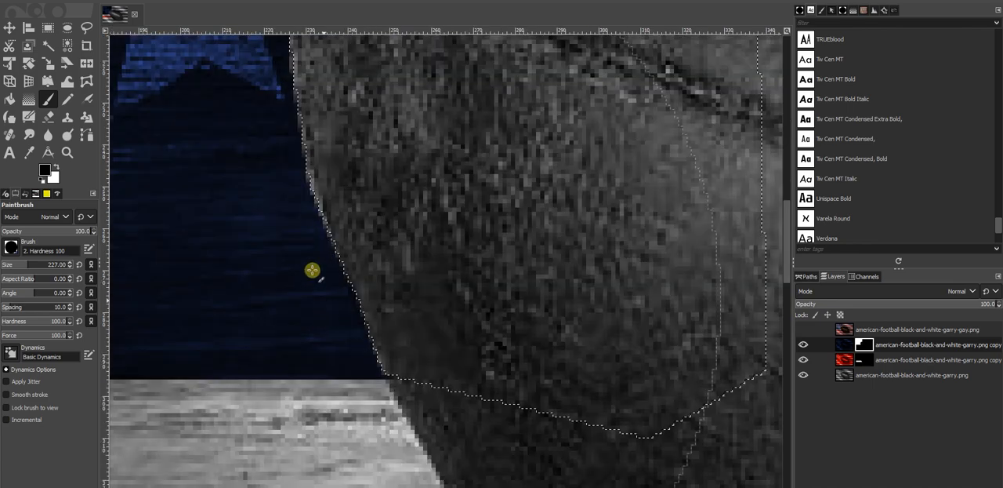
scroll(377, 283, "down", 4)
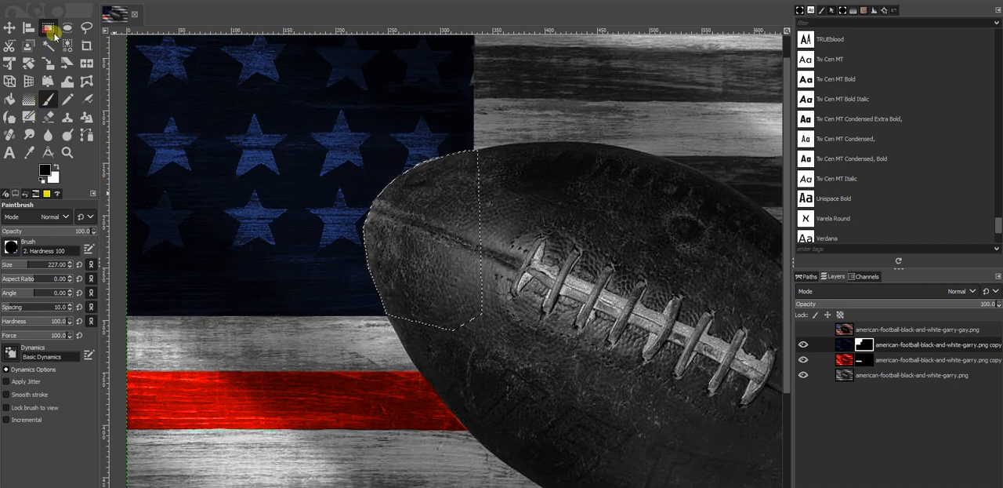
Step: Clear the football selection with Rectangle Select and check the mask edge where the ball meets the star field
left_click(48, 29)
left_click(286, 225)
scroll(409, 170, "up", 5)
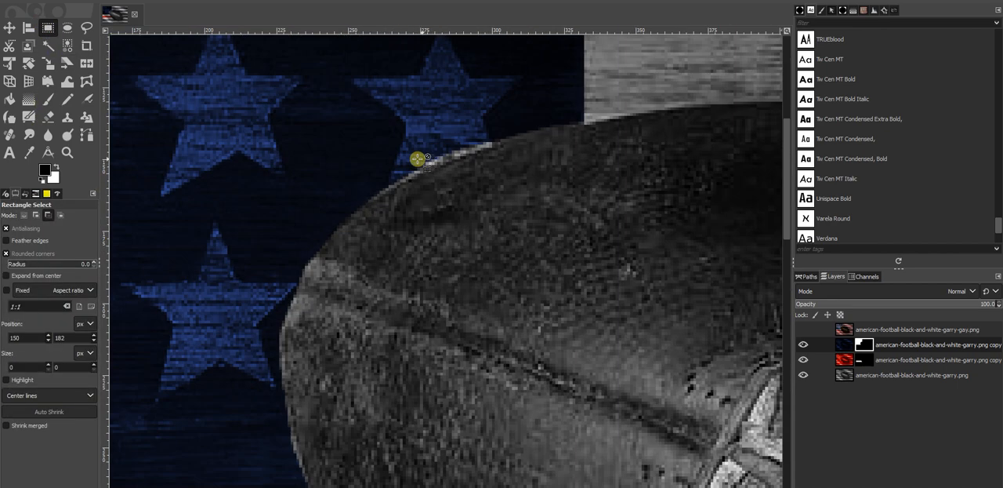
scroll(420, 196, "down", 4)
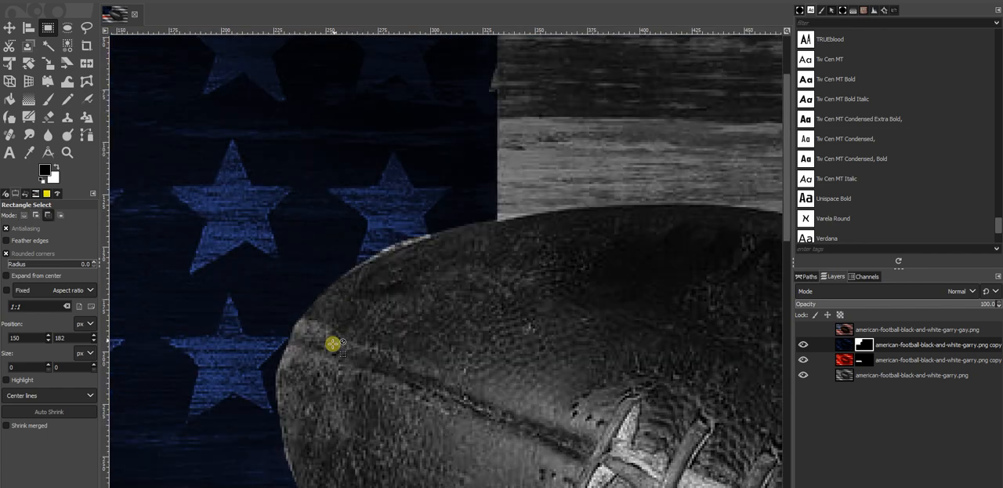
scroll(326, 437, "down", 4)
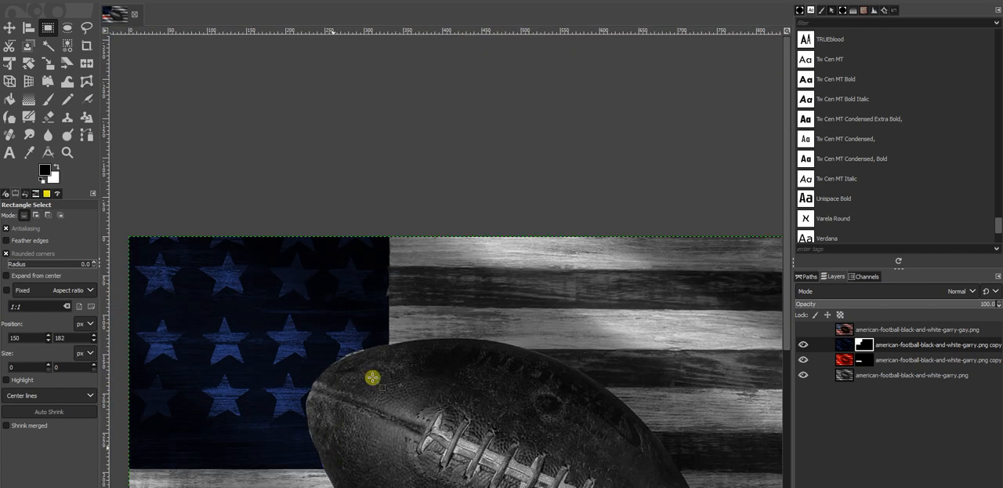
scroll(338, 333, "up", 2)
scroll(338, 204, "up", 4)
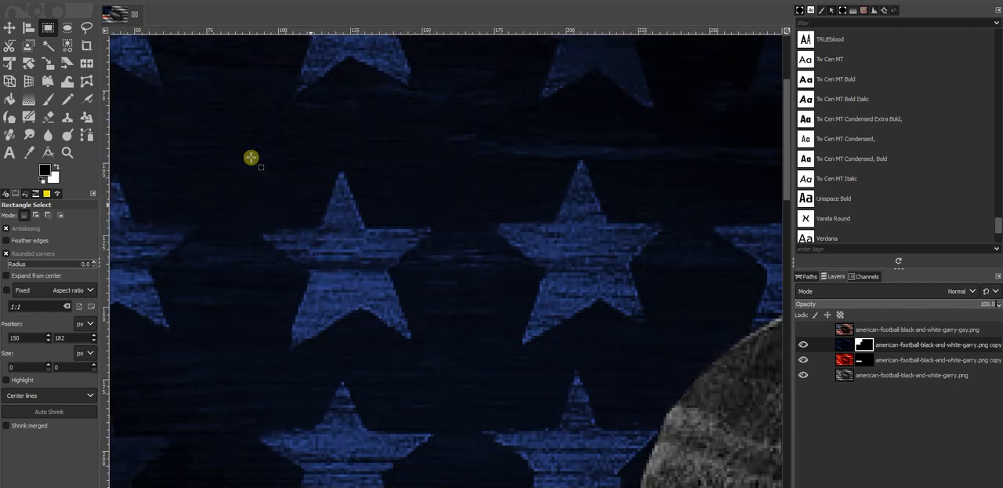
Step: Select the second star in the middle full row with Fuzzy Select on the dark blue layer and paint it black on the layer's mask
left_click(48, 45)
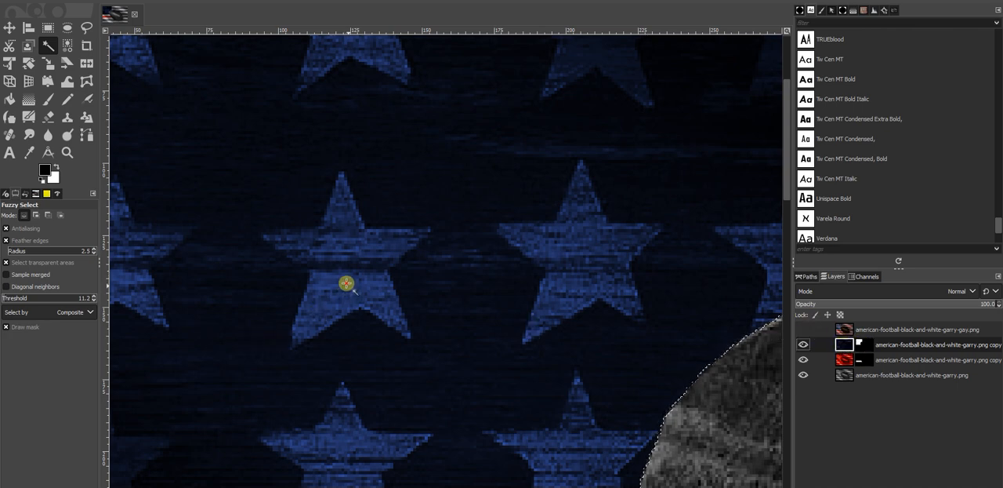
mouse_move(347, 284)
left_mouse_down()
mouse_move(330, 384)
mouse_move(352, 444)
mouse_move(388, 487)
mouse_move(331, 285)
left_mouse_up()
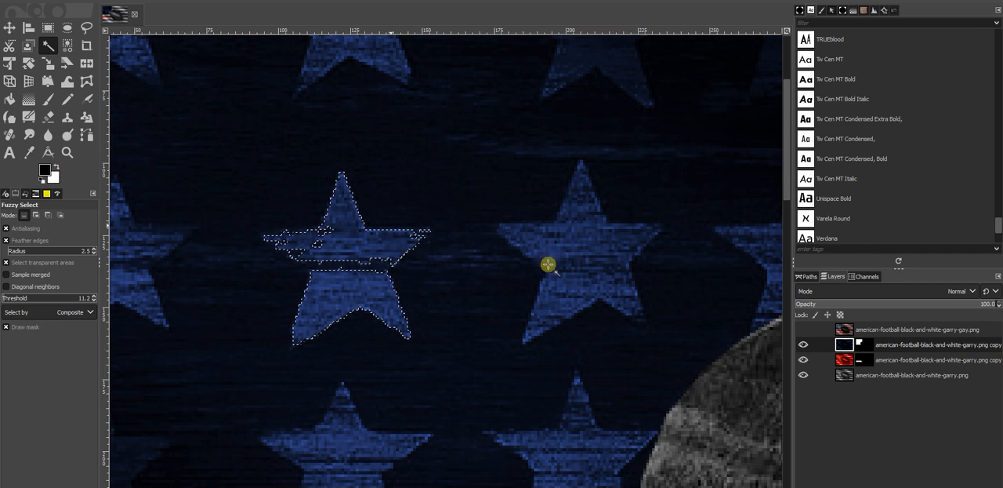
left_click(864, 343)
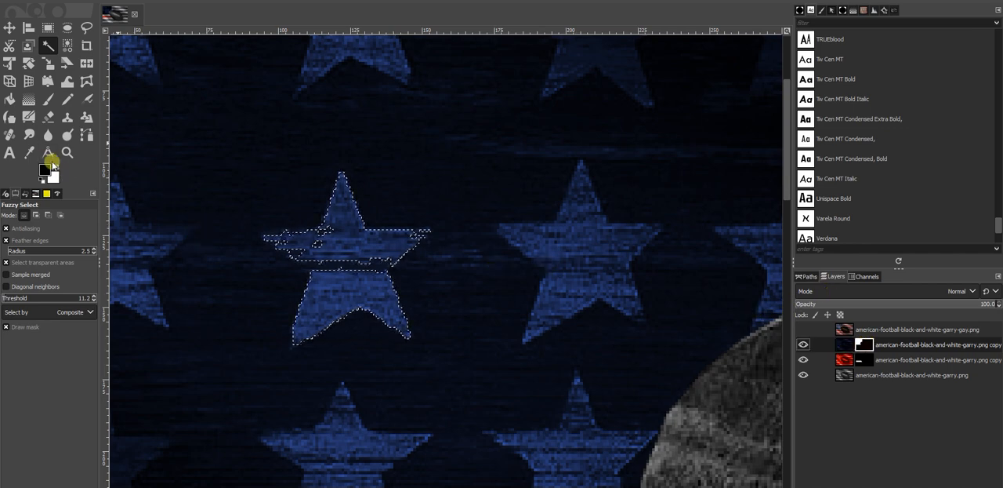
left_click(48, 99)
mouse_move(306, 268)
left_mouse_down()
mouse_move(338, 275)
mouse_move(313, 254)
left_mouse_up()
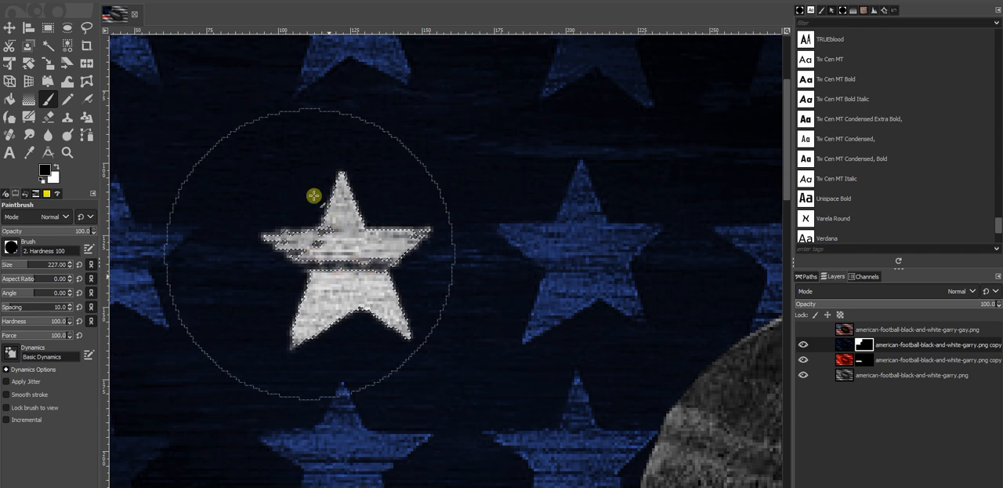
scroll(319, 290, "down", 3)
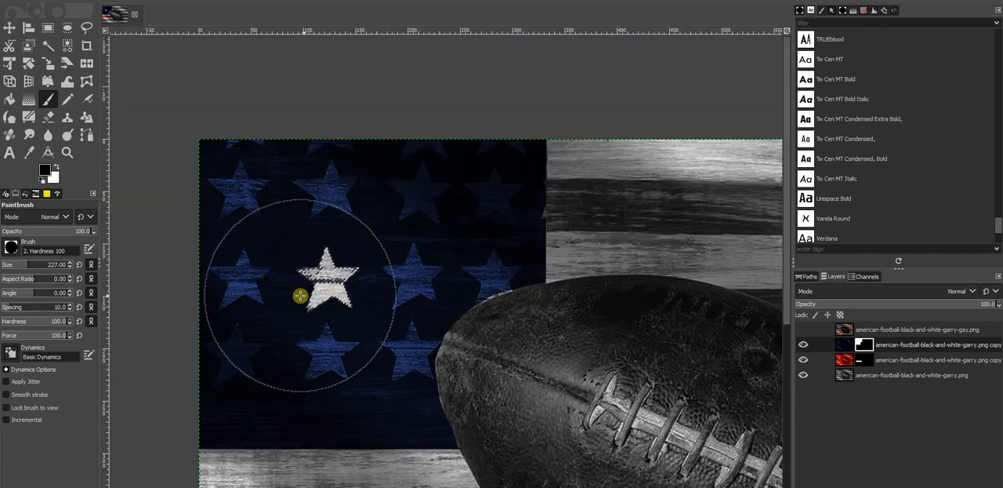
Step: Show the fully colored top layer american-football-black-and-white-garry-gay.png and examine the coloring of the football, laces and flag
scroll(300, 295, "down", 2)
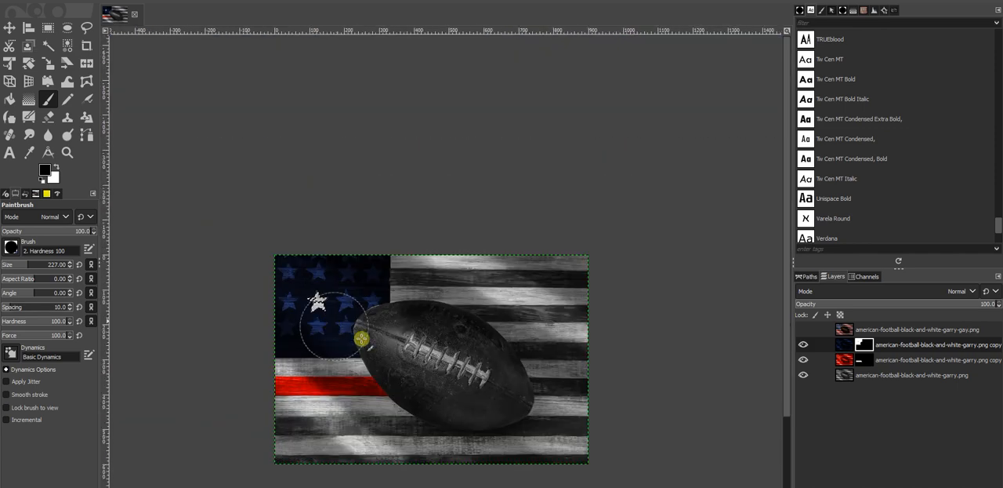
left_click(804, 329)
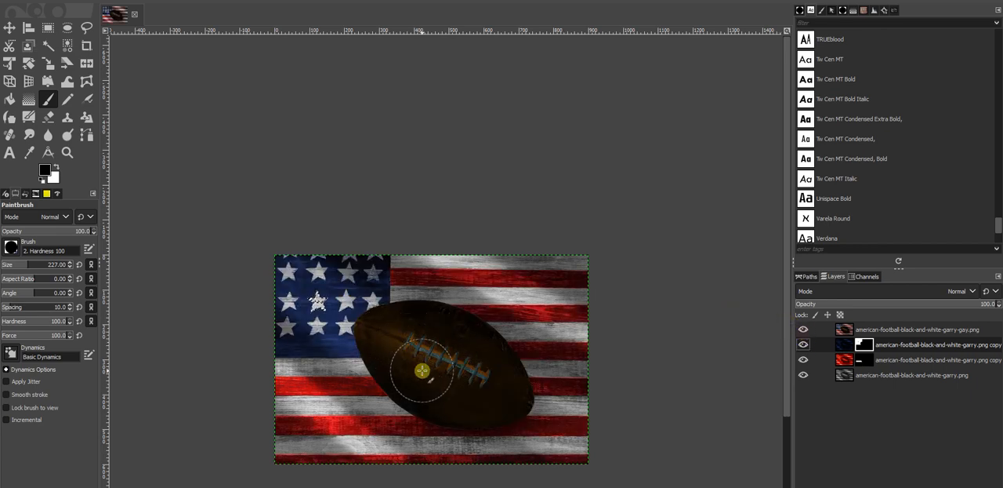
scroll(399, 383, "up", 4)
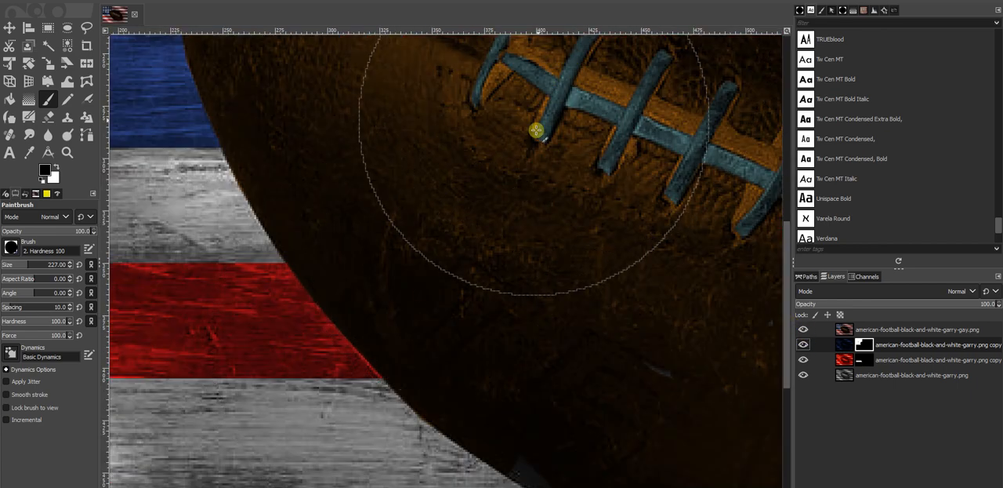
scroll(578, 132, "down", 4)
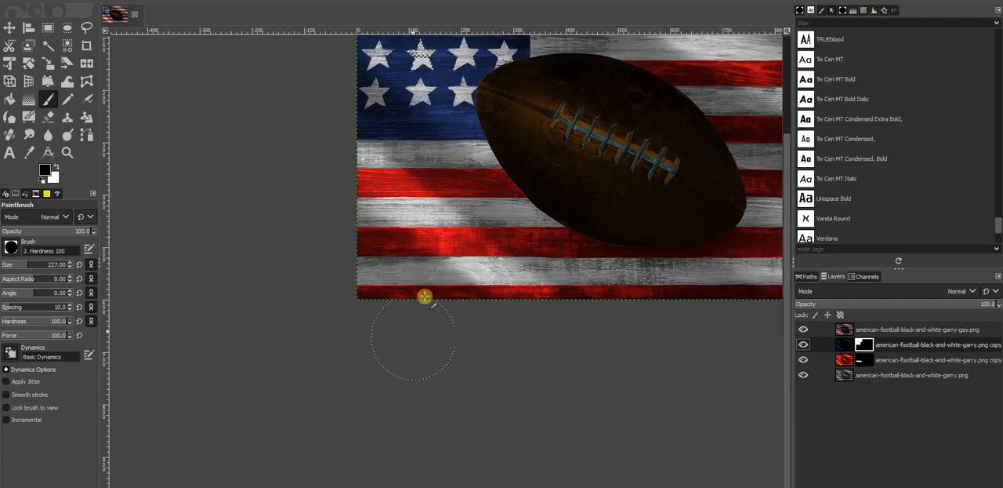
scroll(538, 268, "up", 4)
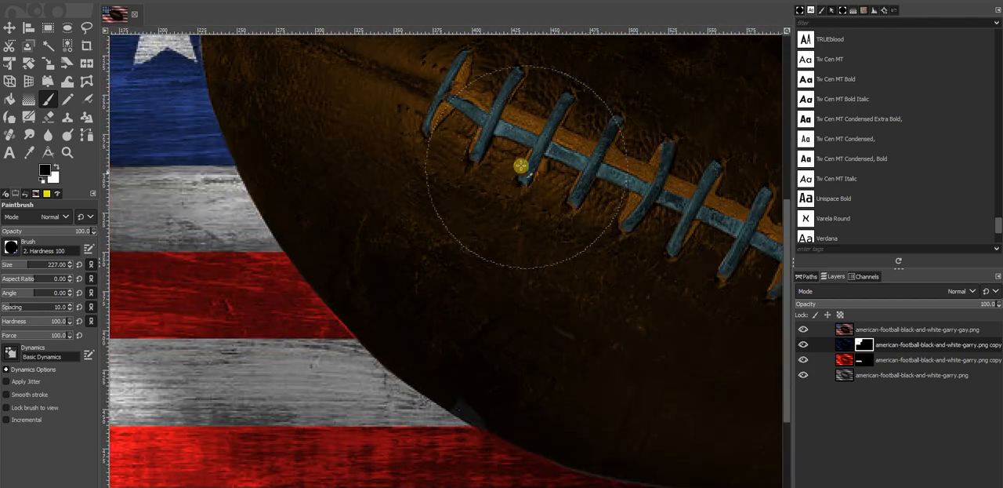
left_click_drag(521, 166, 412, 214)
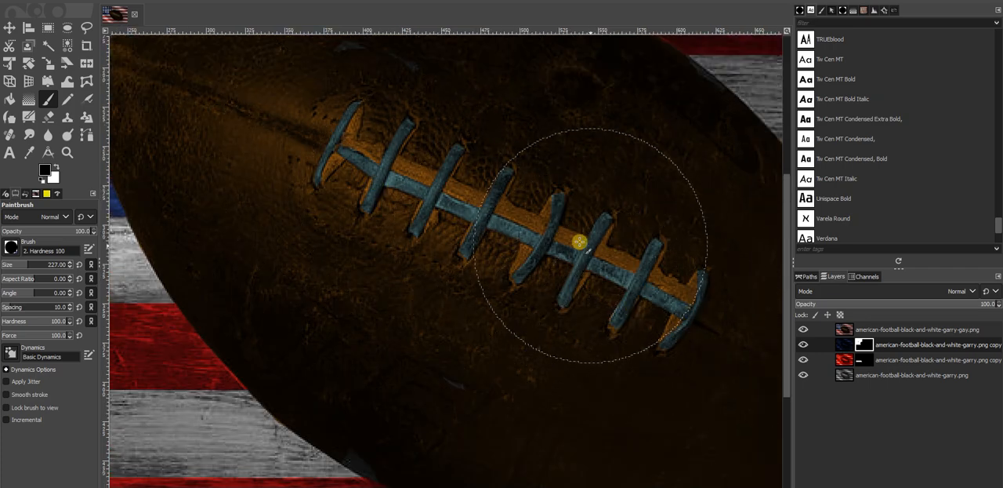
scroll(547, 264, "down", 4)
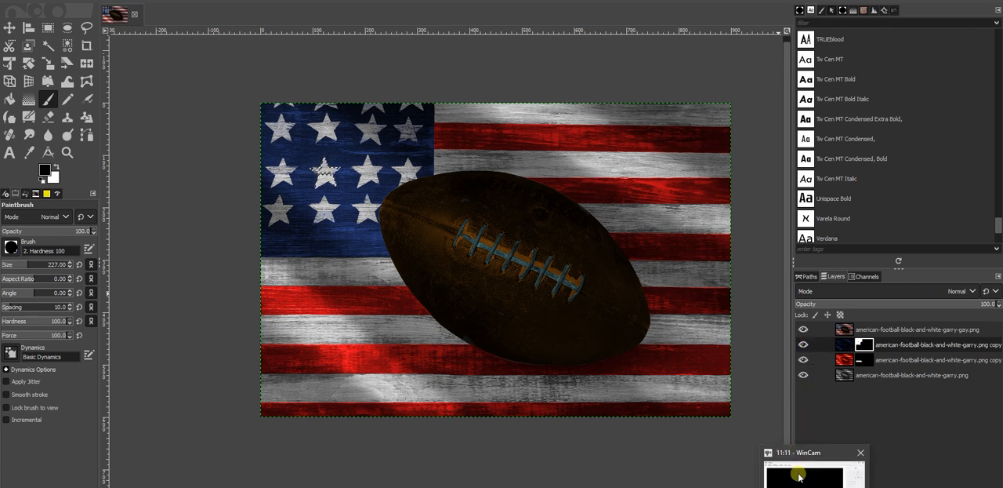
left_click(789, 473)
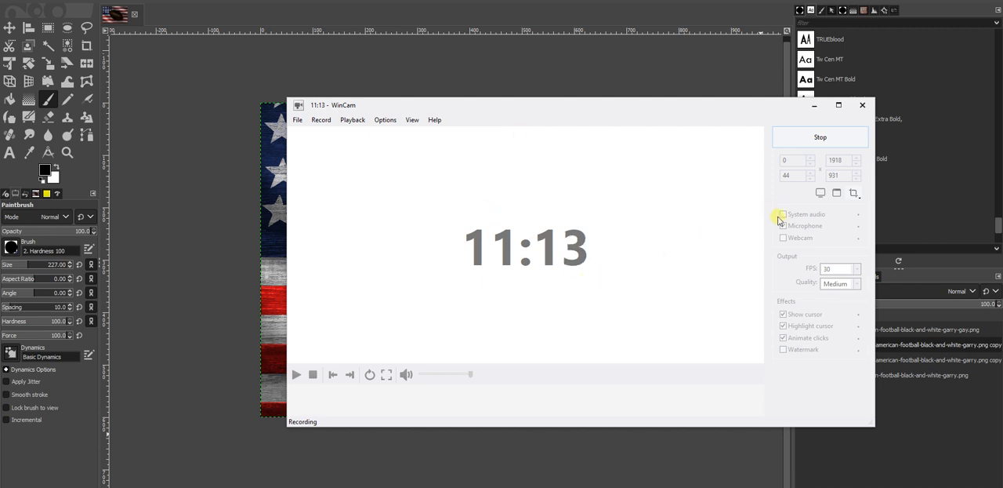